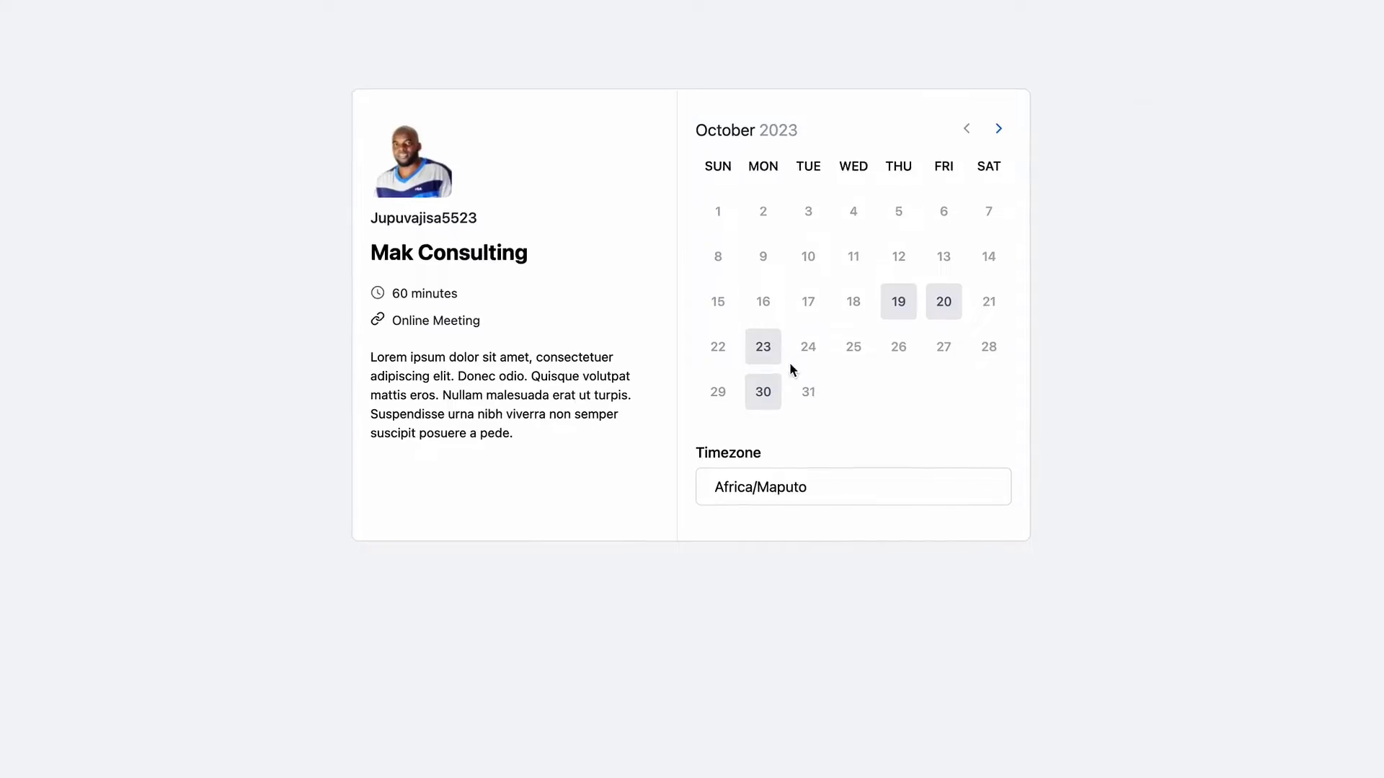
Schedule a Mak Consulting meeting for Monday, October 23 at 12:30 PM, with "Test" as the meeting's topic
{"action": "left_click", "coordinate": [765, 348]}
{"action": "scroll", "coordinate": [1081, 423], "scroll_direction": "down", "scroll_amount": 2}
{"action": "left_click", "coordinate": [1030, 378]}
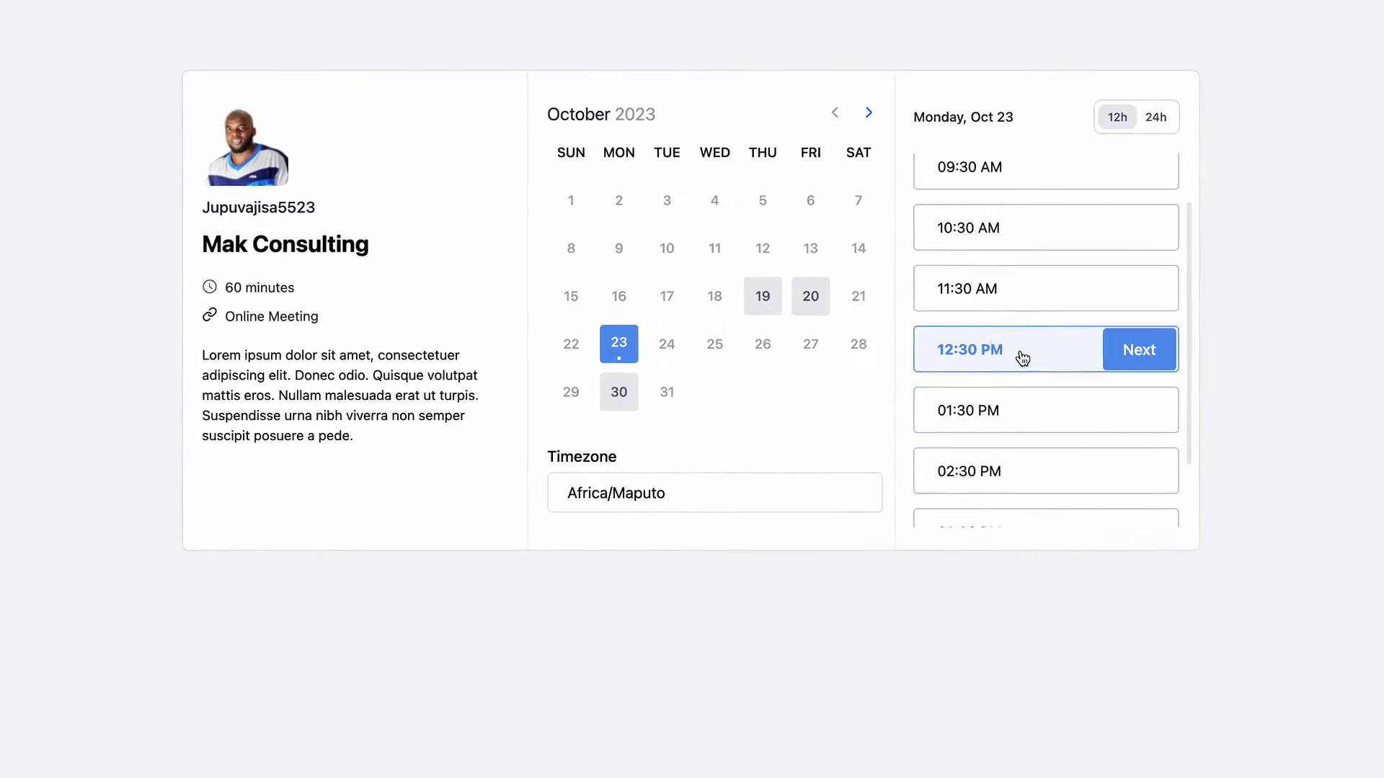
{"action": "left_click", "coordinate": [1143, 354]}
{"action": "left_click", "coordinate": [656, 404]}
{"action": "type", "text": "Test"}
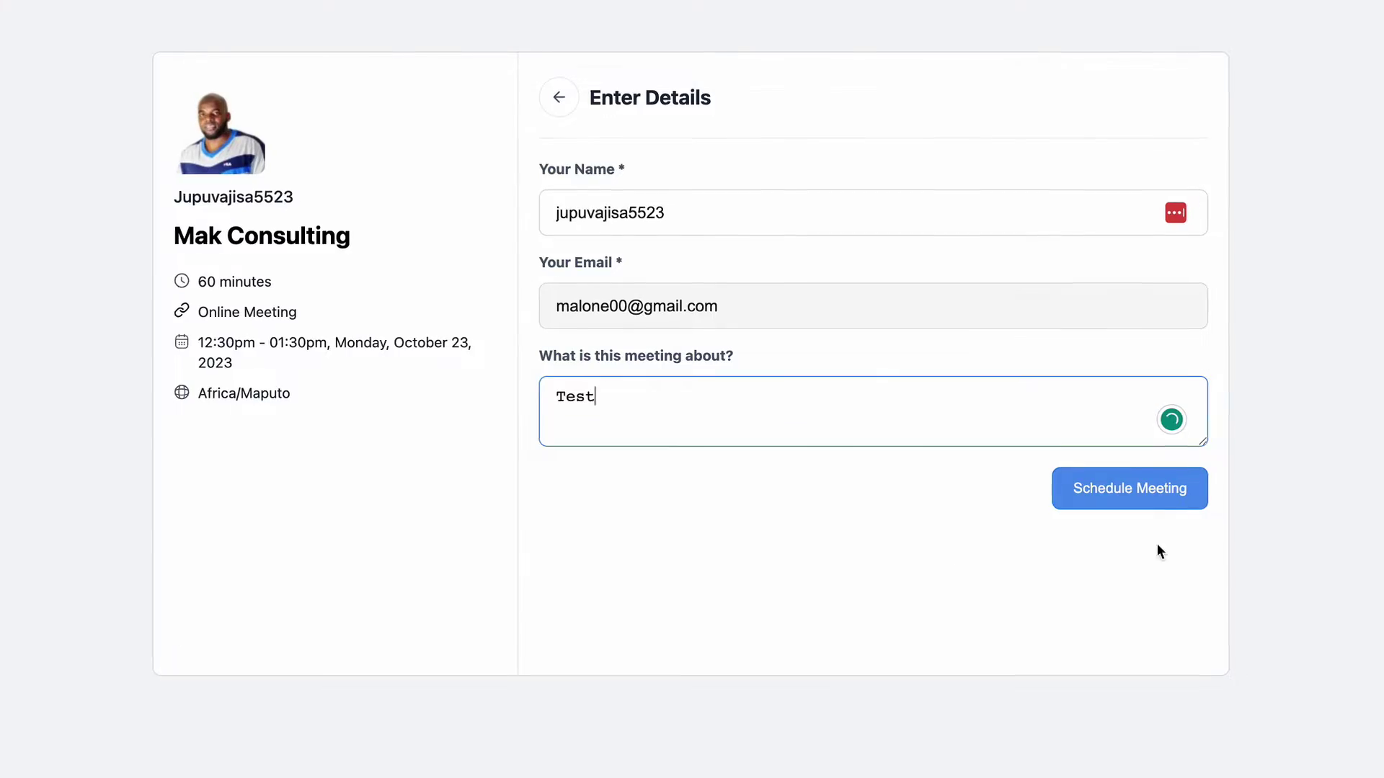
{"action": "left_click", "coordinate": [1171, 484]}
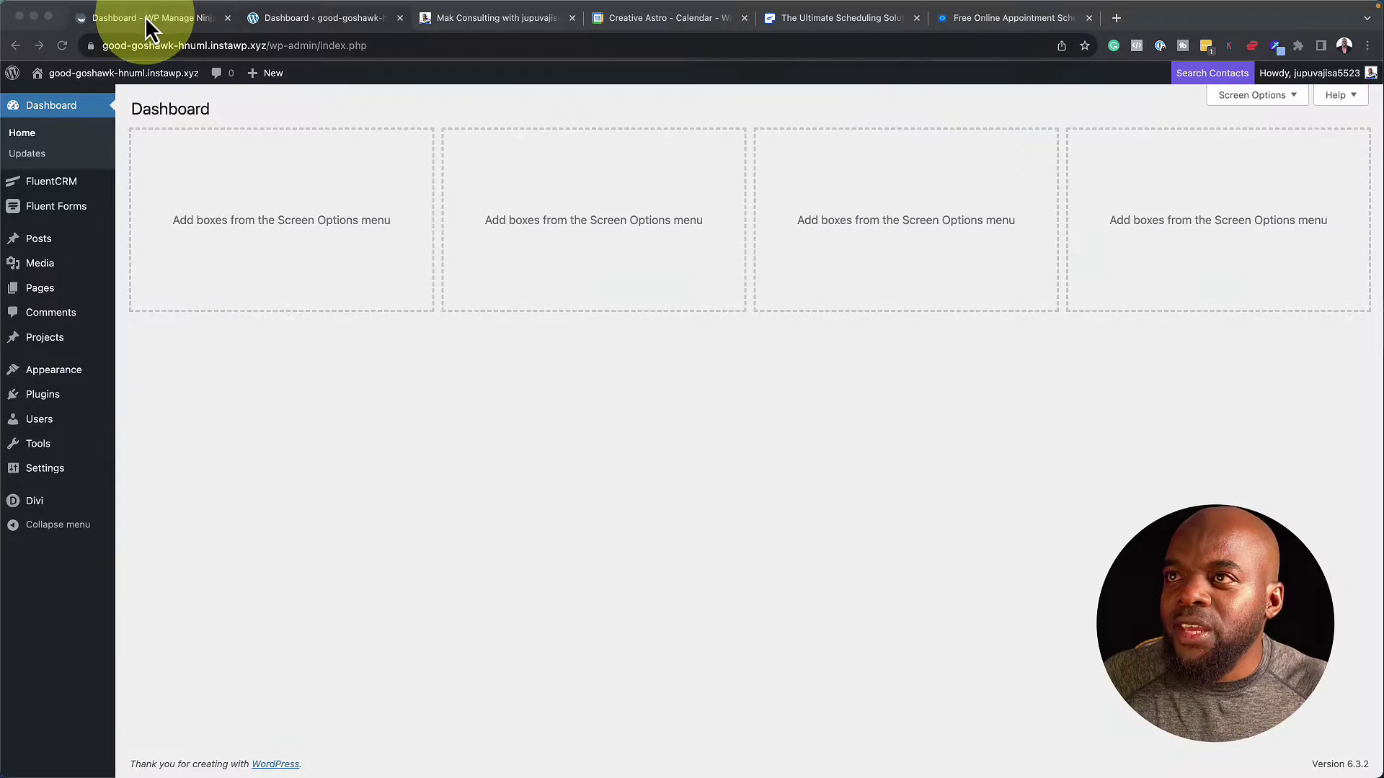
Switch to the WP Manage Ninja account and select the full FluentBooking license key for copying
{"action": "left_click", "coordinate": [147, 20]}
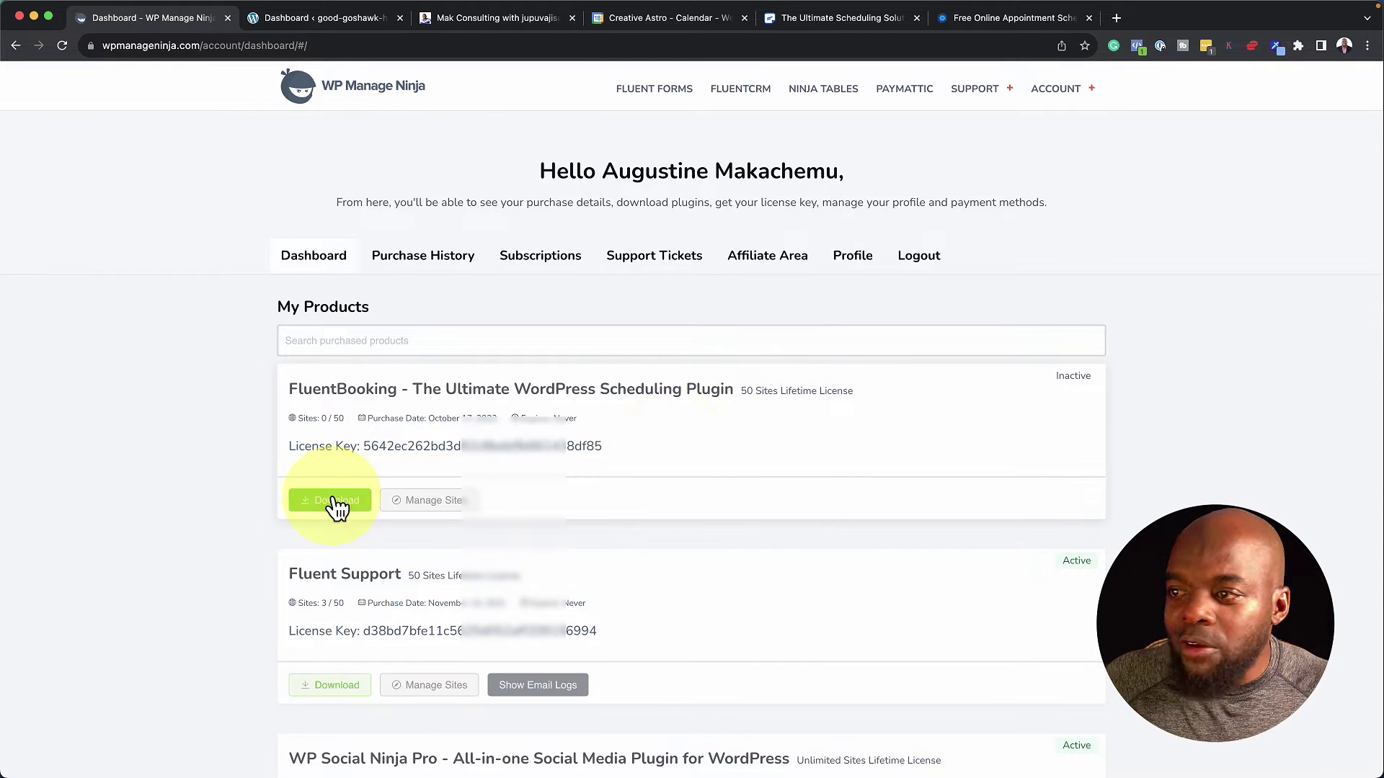
{"action": "left_click_drag", "start_coordinate": [618, 447], "coordinate": [372, 446]}
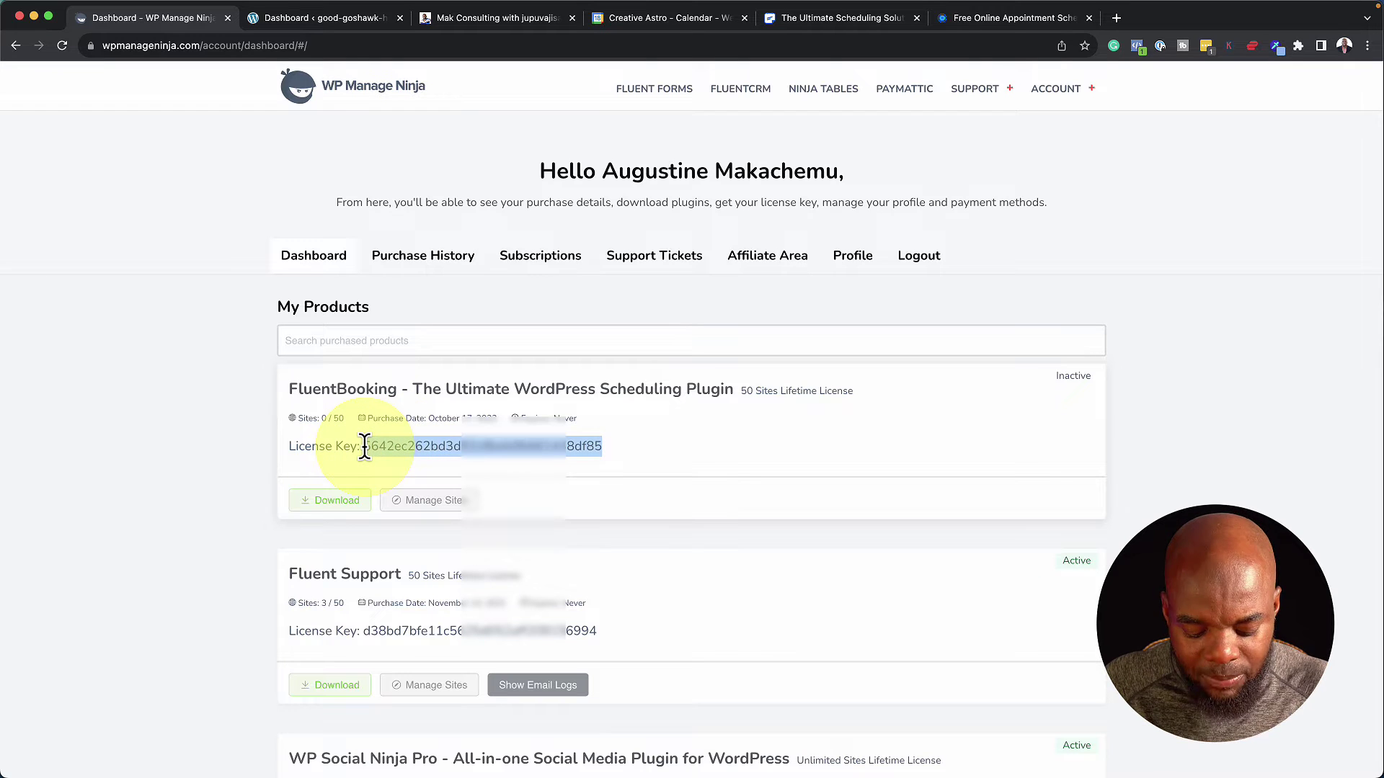
In the WordPress admin, upload fluent-booking-pro-1.0.0.zip from Downloads as a new plugin, install it and activate it
{"action": "left_click", "coordinate": [358, 21]}
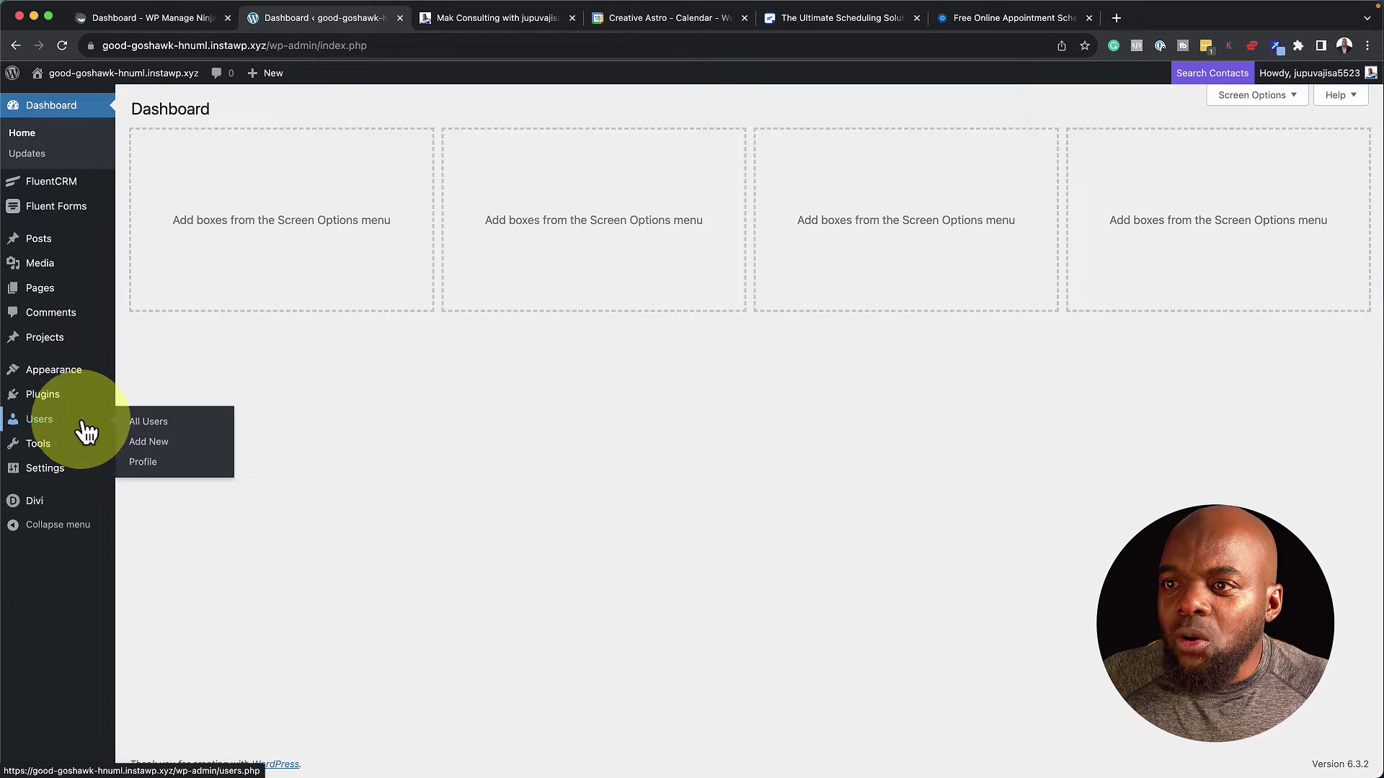
{"action": "mouse_move", "coordinate": [56, 399]}
{"action": "left_click", "coordinate": [136, 425]}
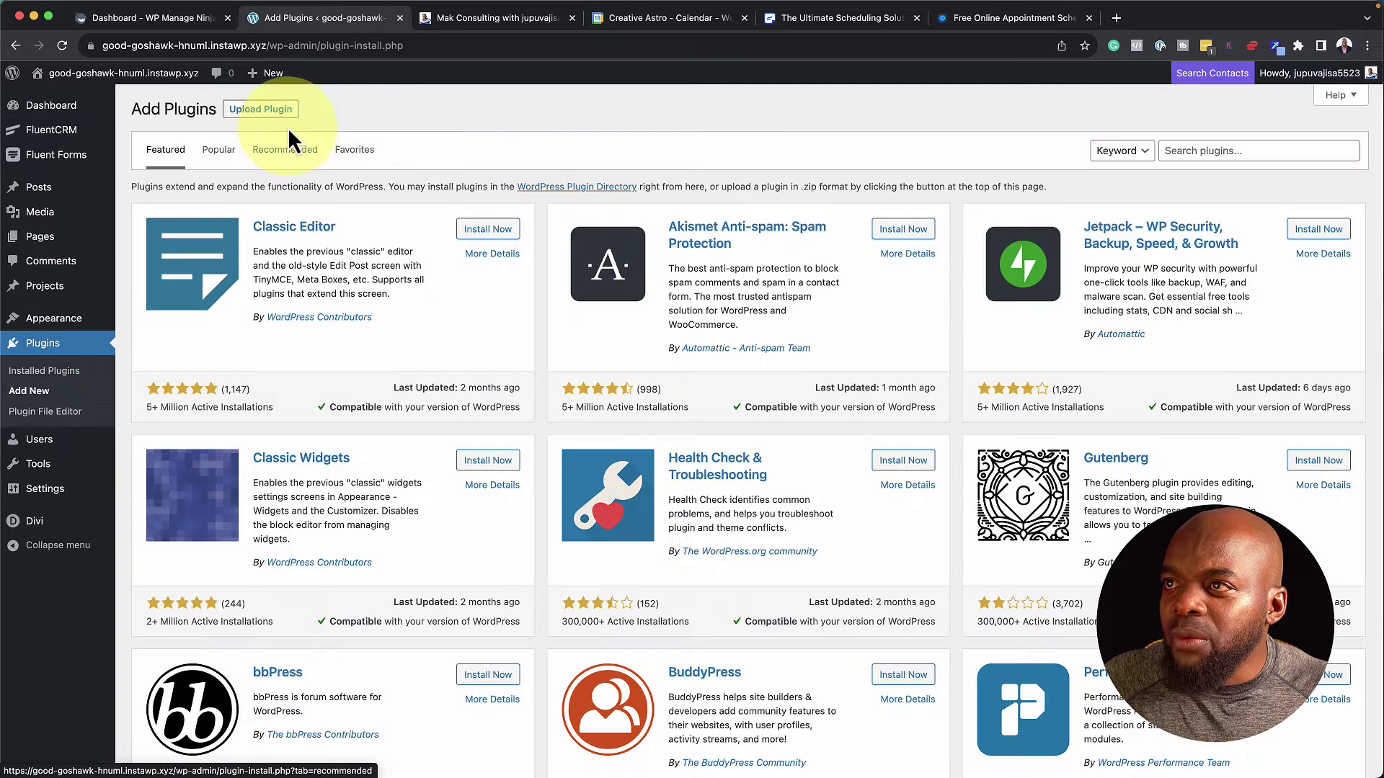
{"action": "left_click", "coordinate": [283, 113]}
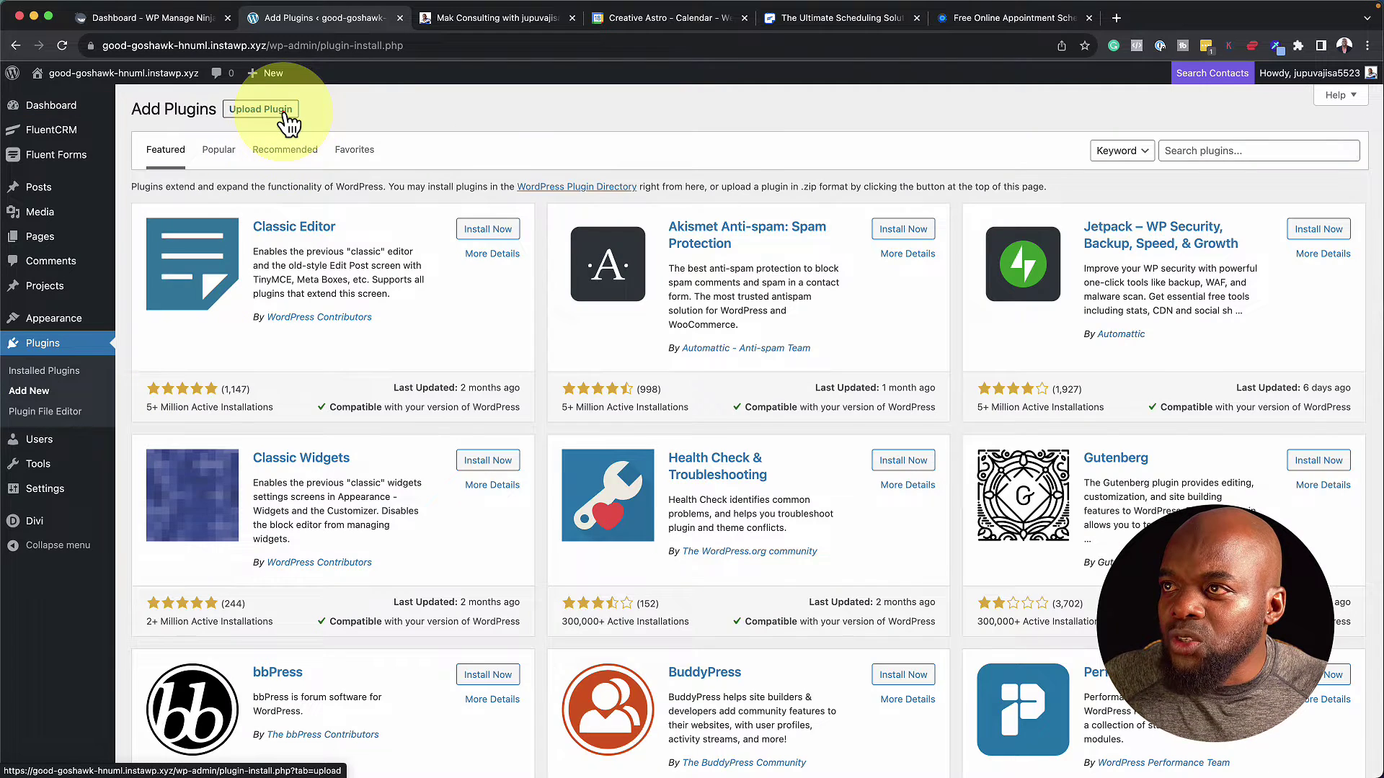
{"action": "left_click", "coordinate": [655, 241]}
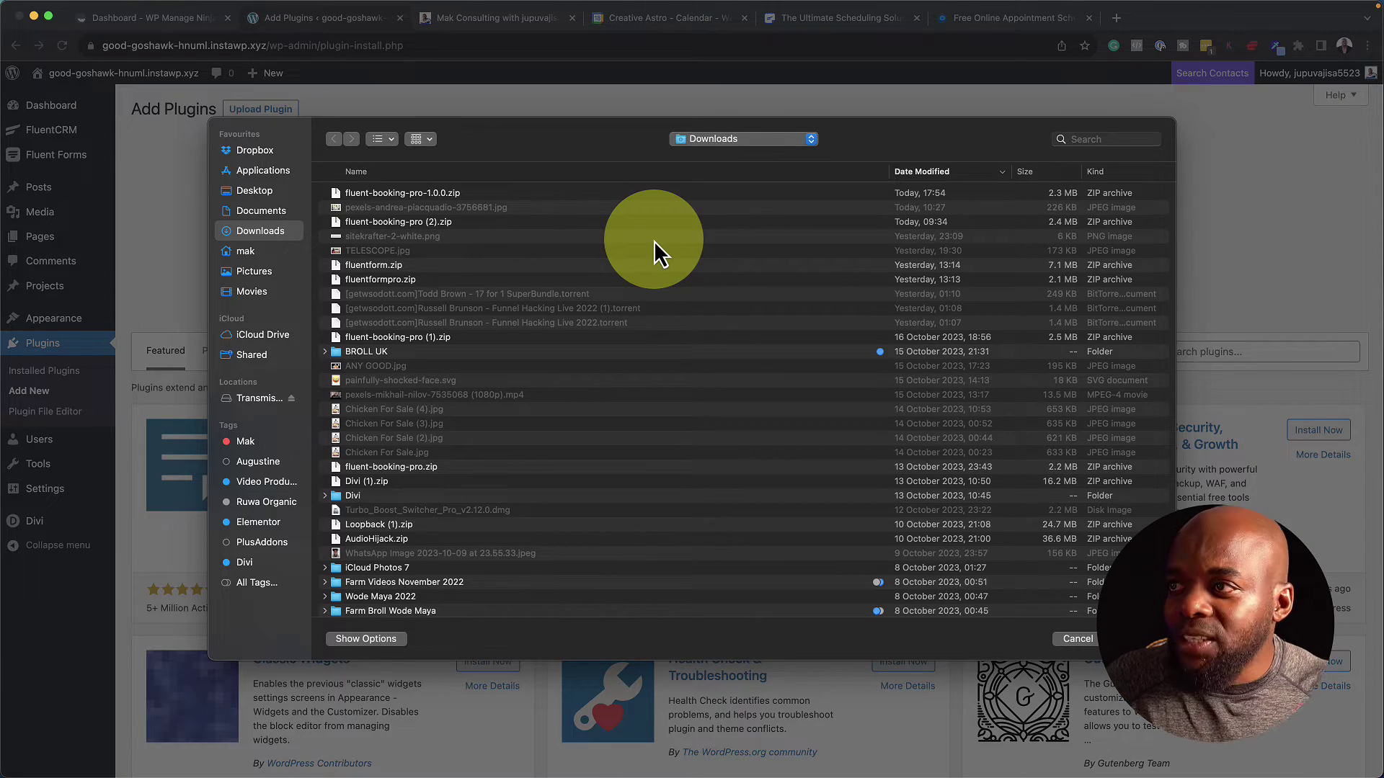
{"action": "left_click", "coordinate": [468, 194]}
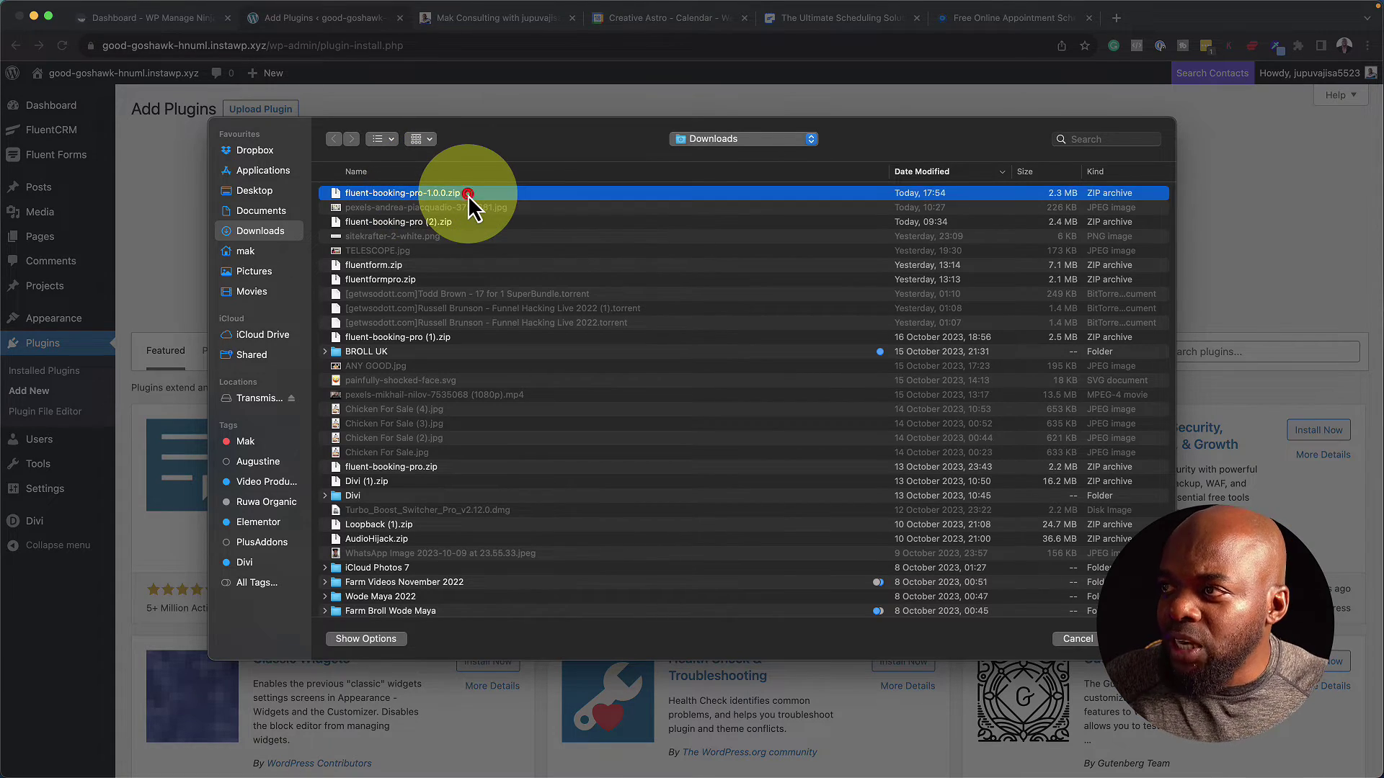
{"action": "double_click", "coordinate": [469, 194]}
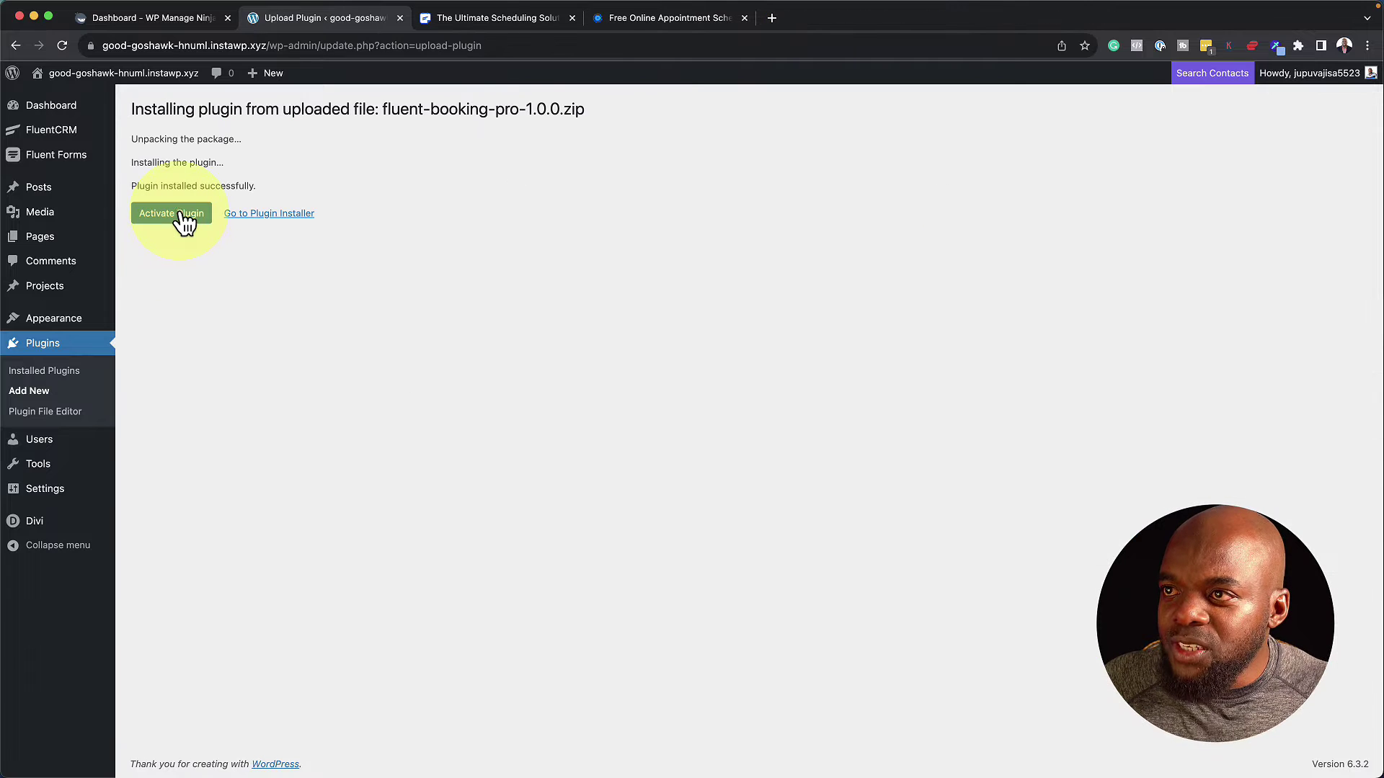
{"action": "left_click", "coordinate": [185, 220]}
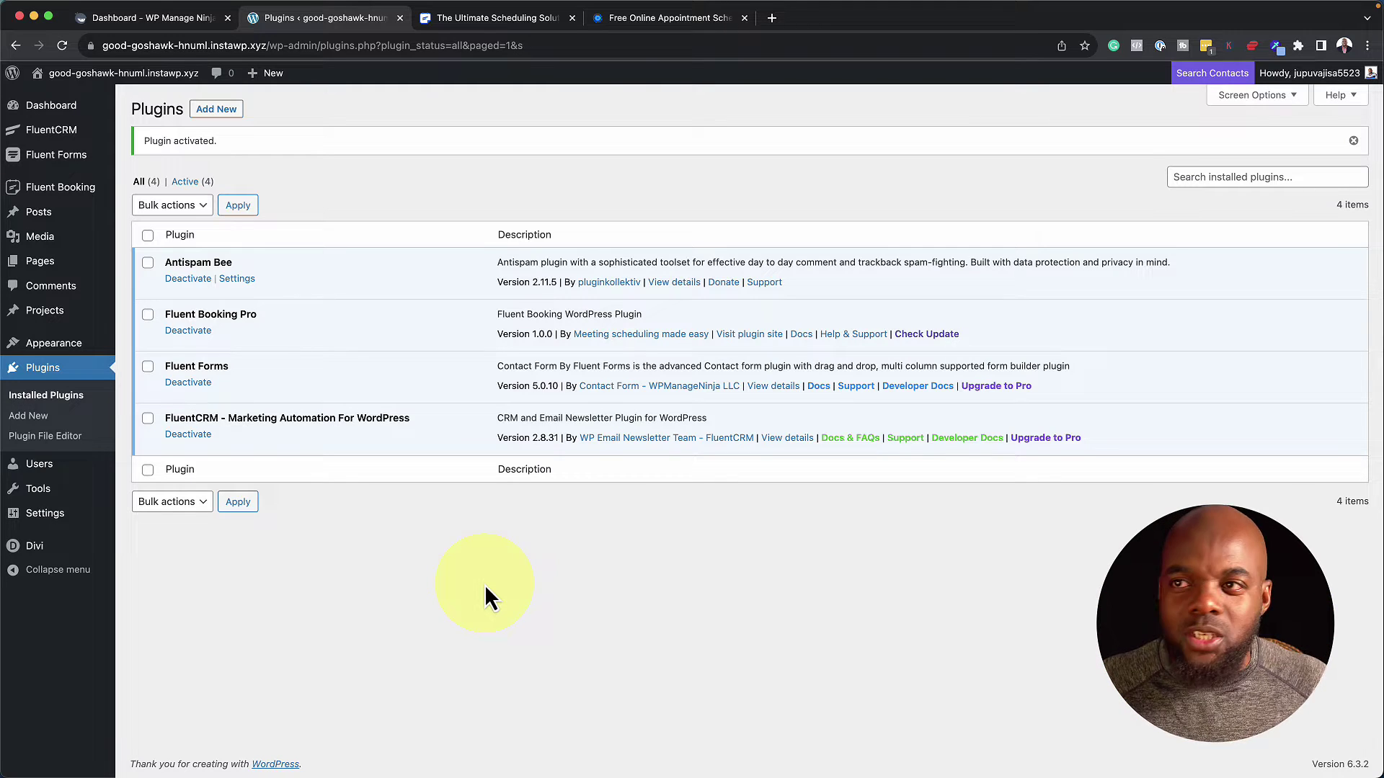
Review the License, Stripe, SMS by Twilio and Zoom sections of the Fluent Booking global settings
{"action": "mouse_move", "coordinate": [61, 194]}
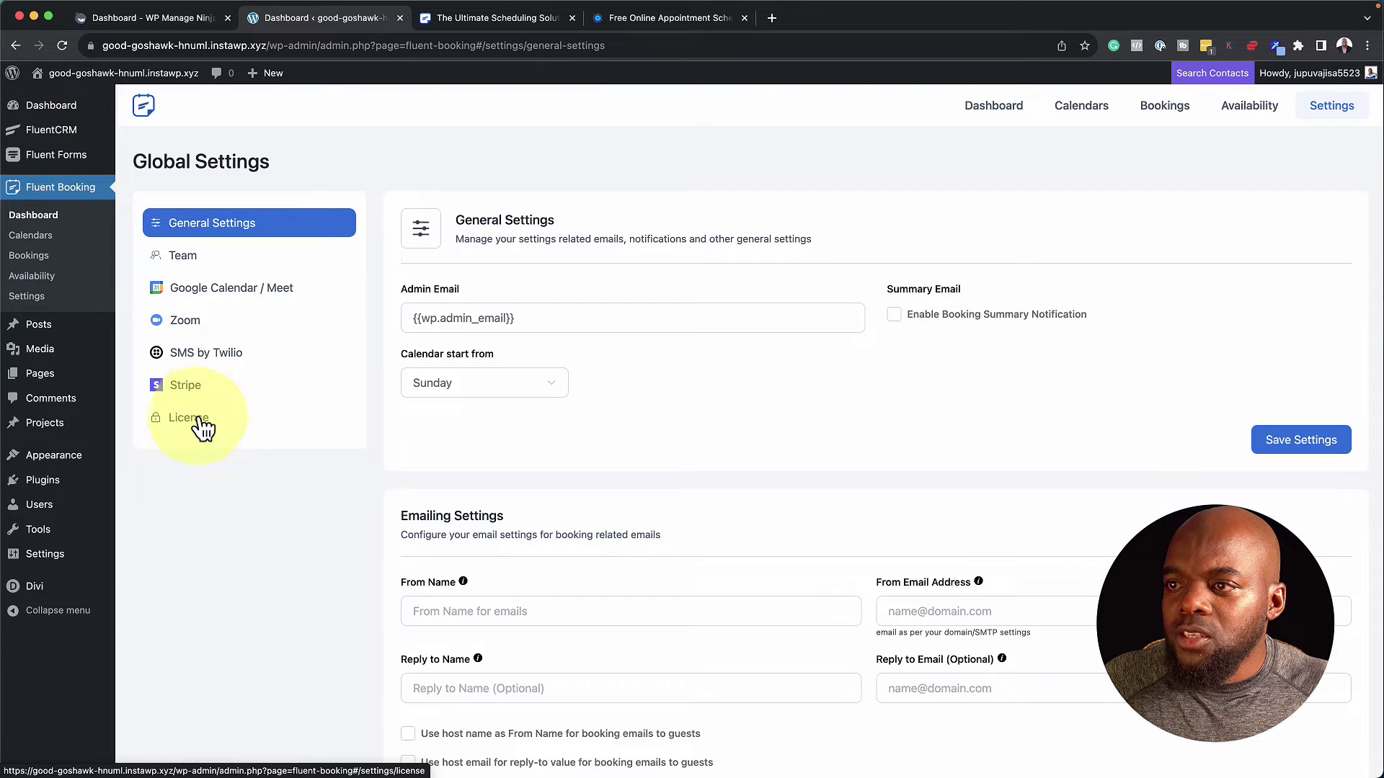
{"action": "left_click", "coordinate": [190, 420]}
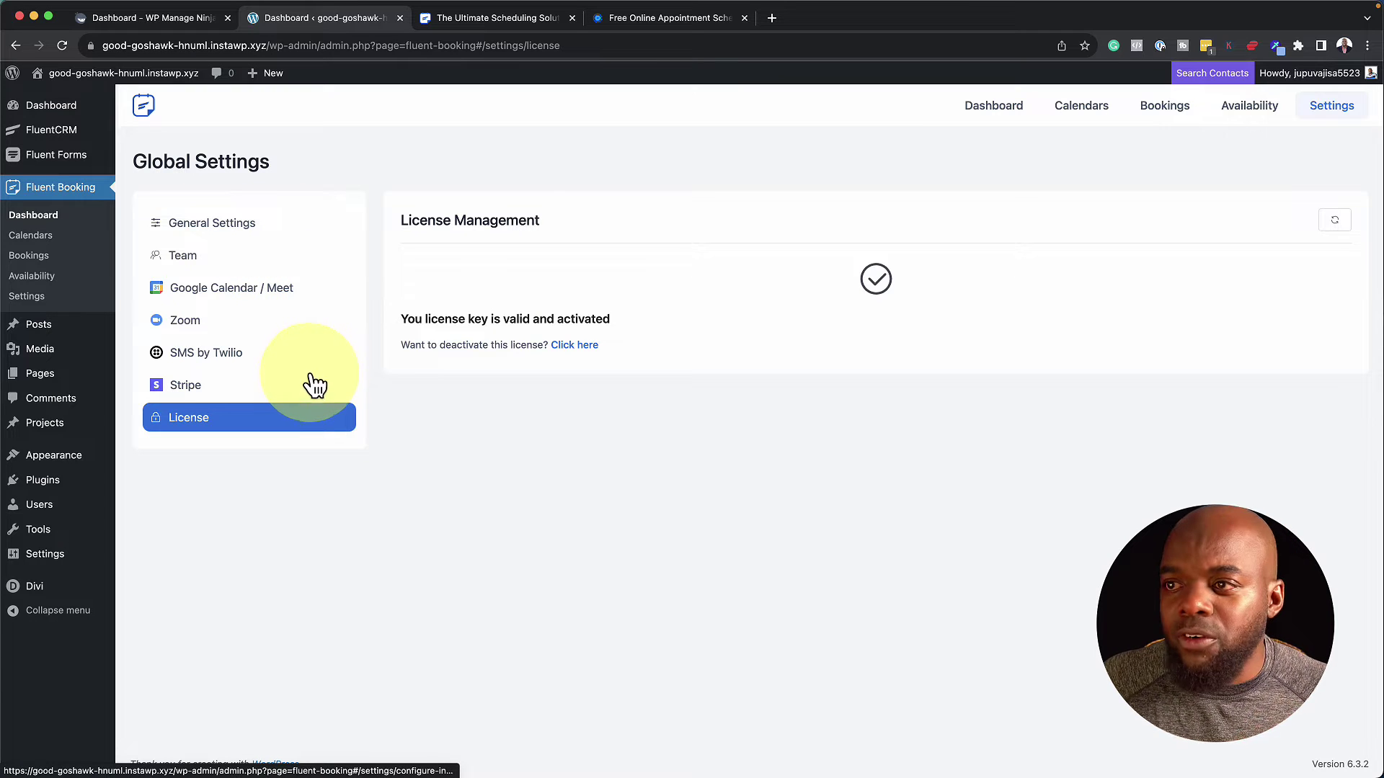
{"action": "left_click", "coordinate": [272, 389]}
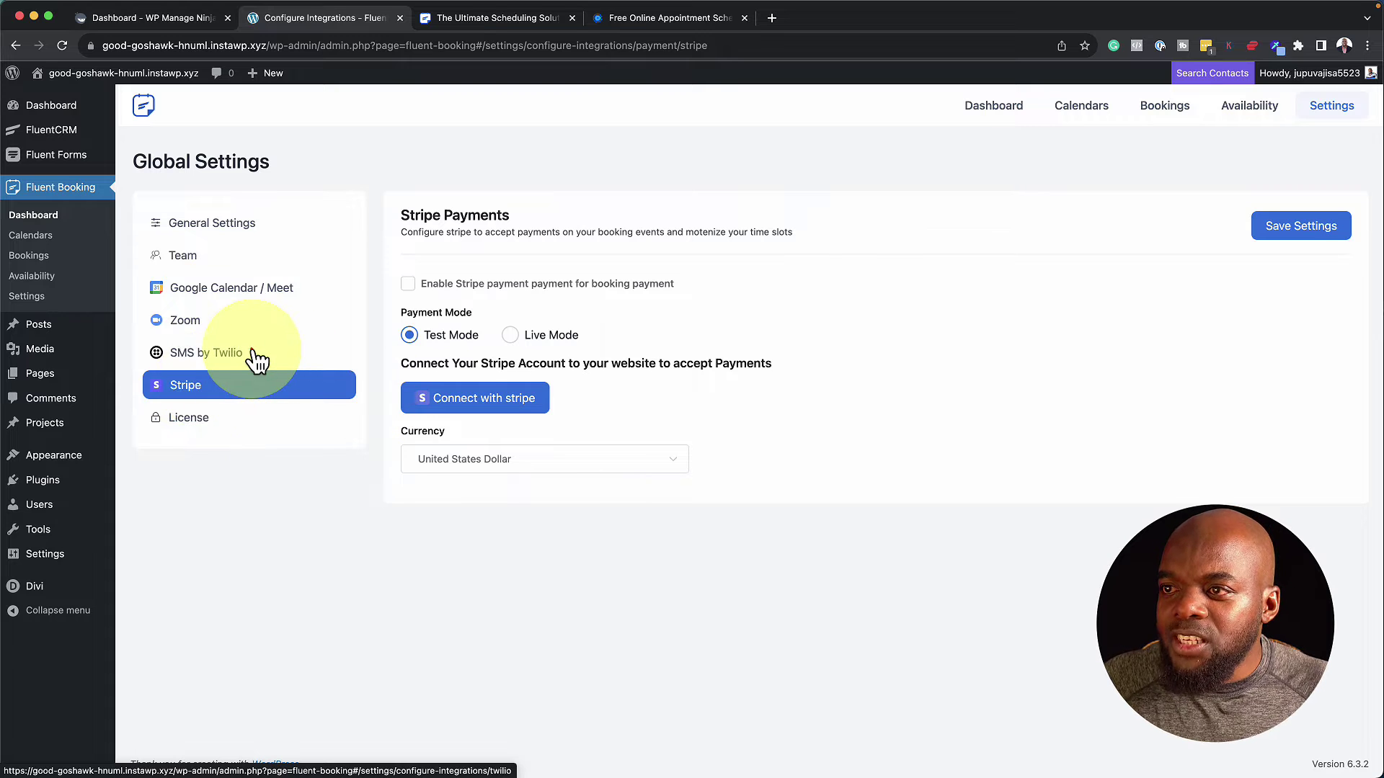
{"action": "left_click", "coordinate": [258, 361]}
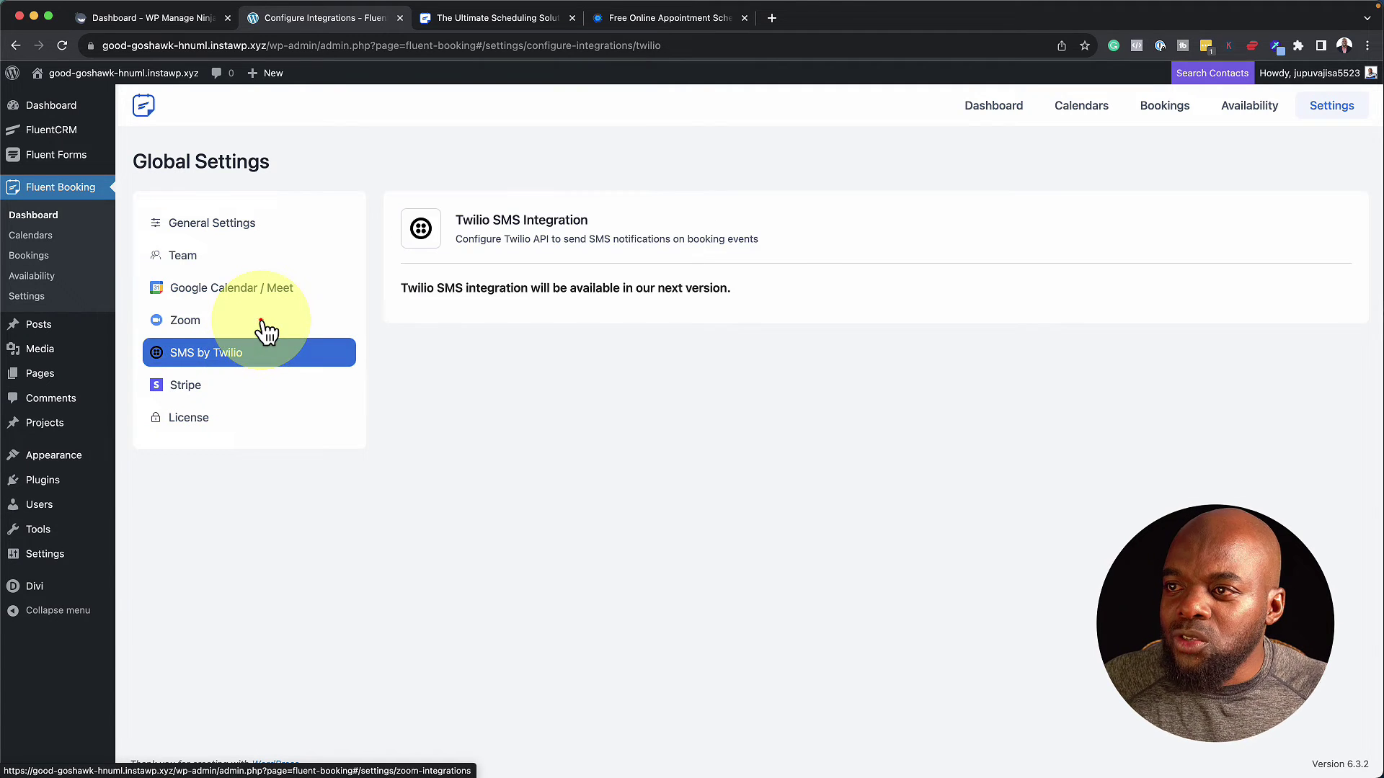
{"action": "left_click", "coordinate": [263, 324]}
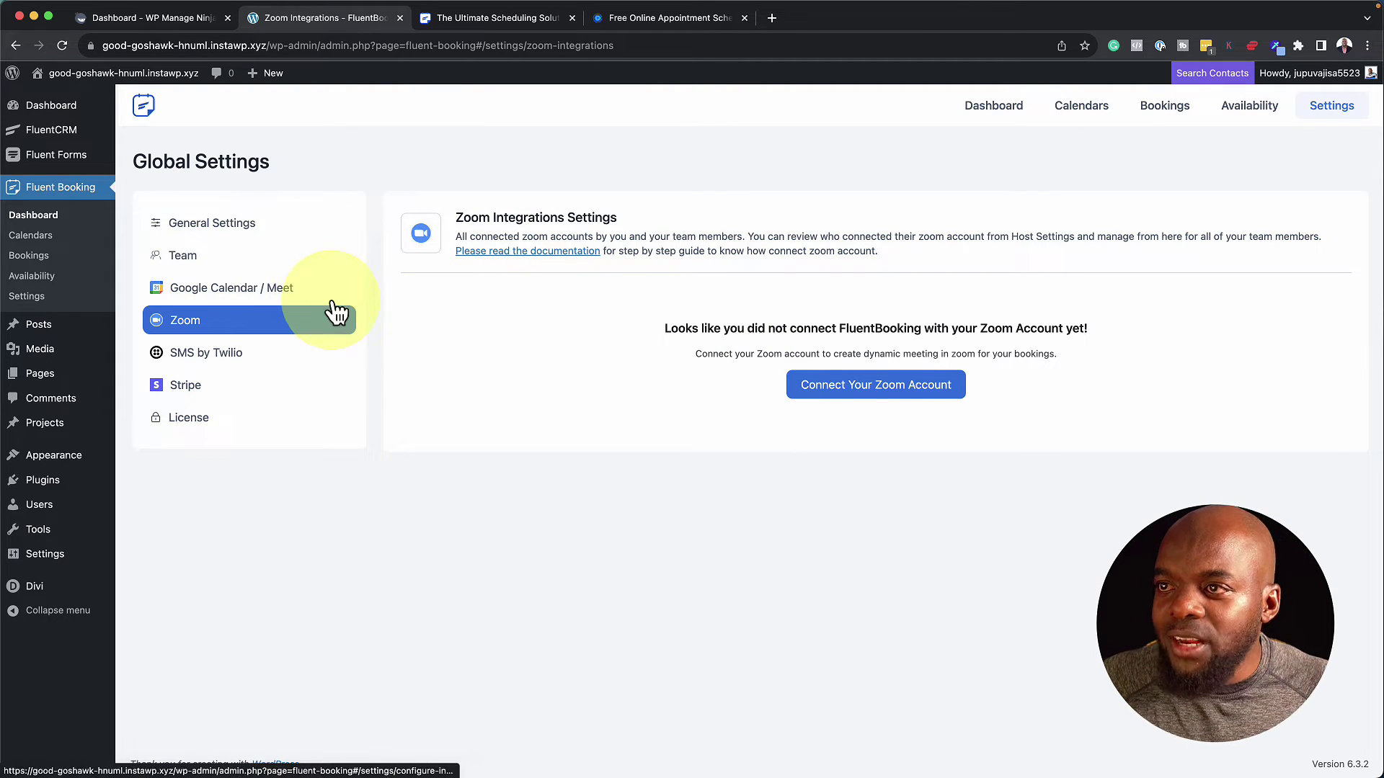
Examine the member selection and access permissions for adding a team member, and close the form without adding anyone
{"action": "left_click", "coordinate": [269, 258]}
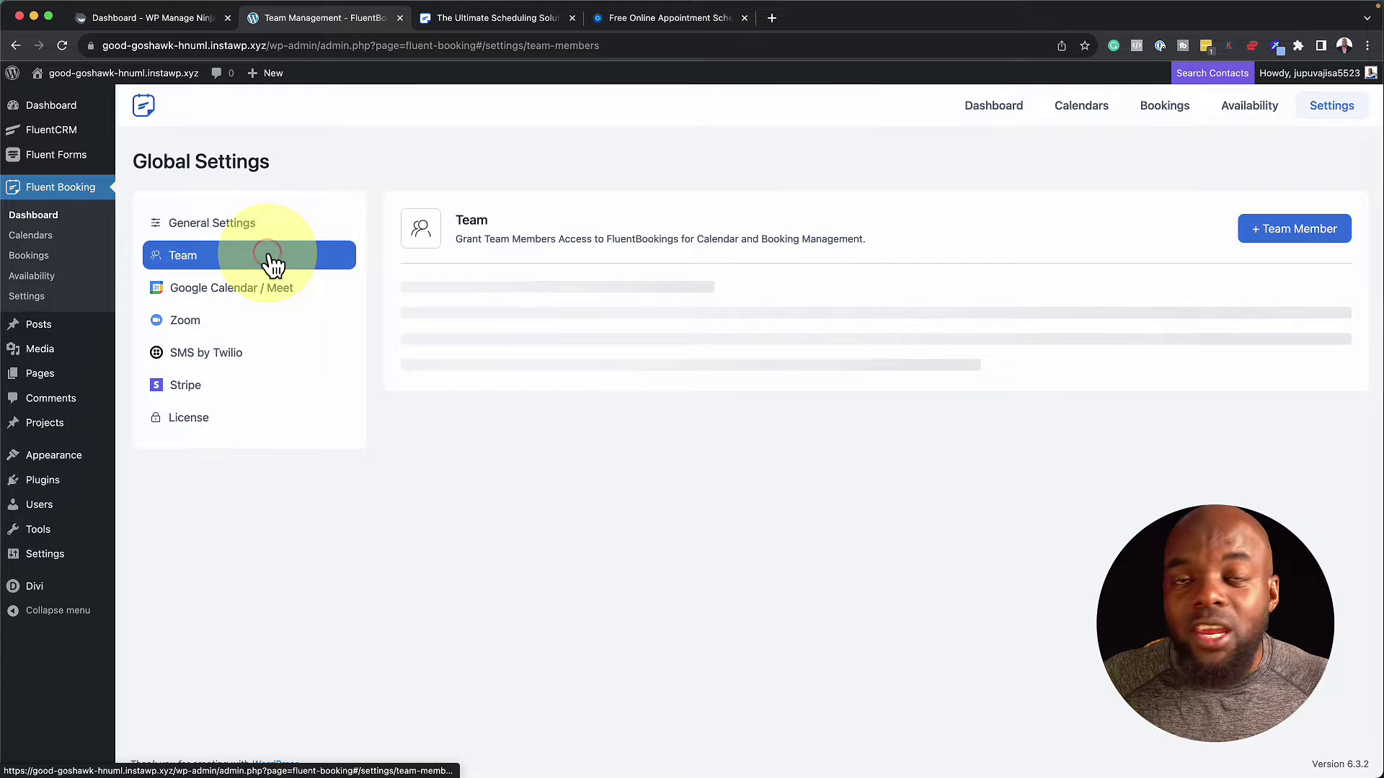
{"action": "left_click", "coordinate": [1289, 230]}
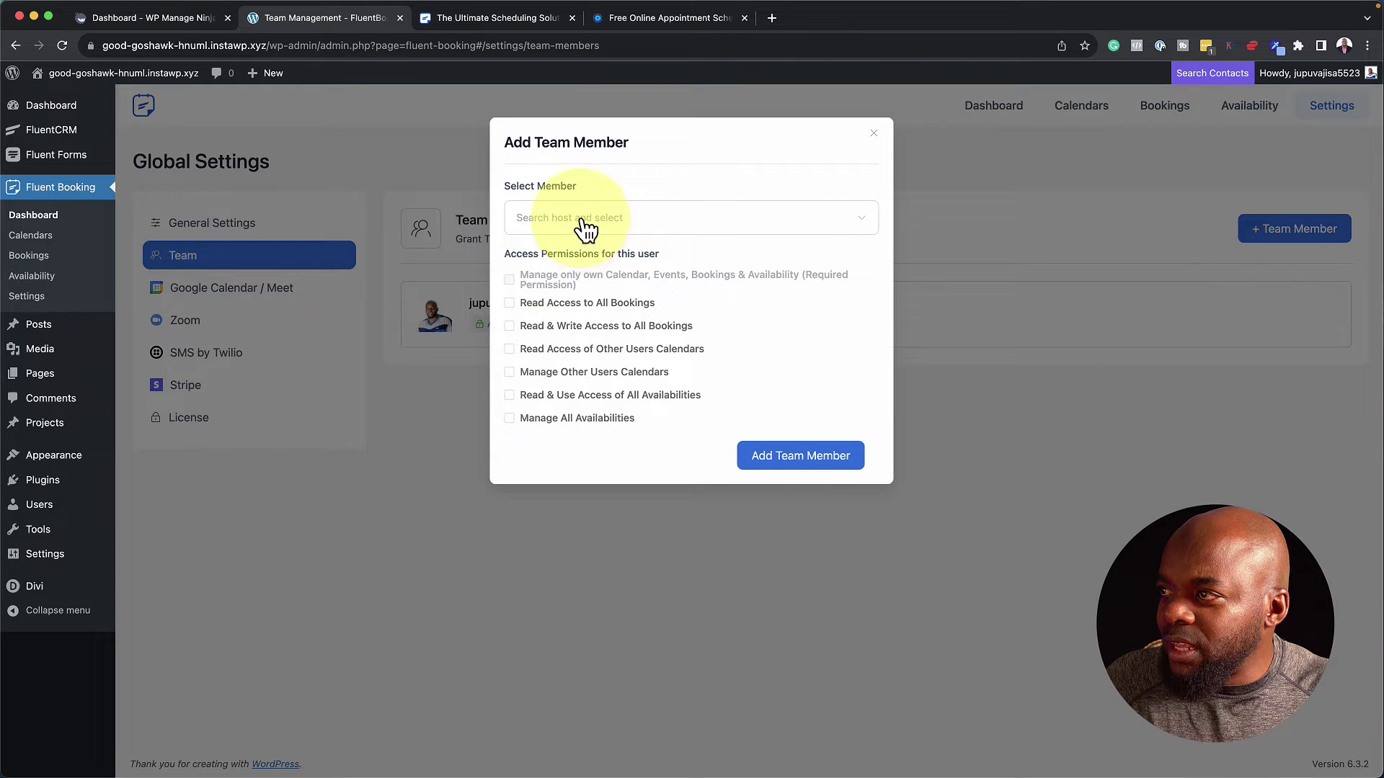
{"action": "left_click", "coordinate": [629, 226]}
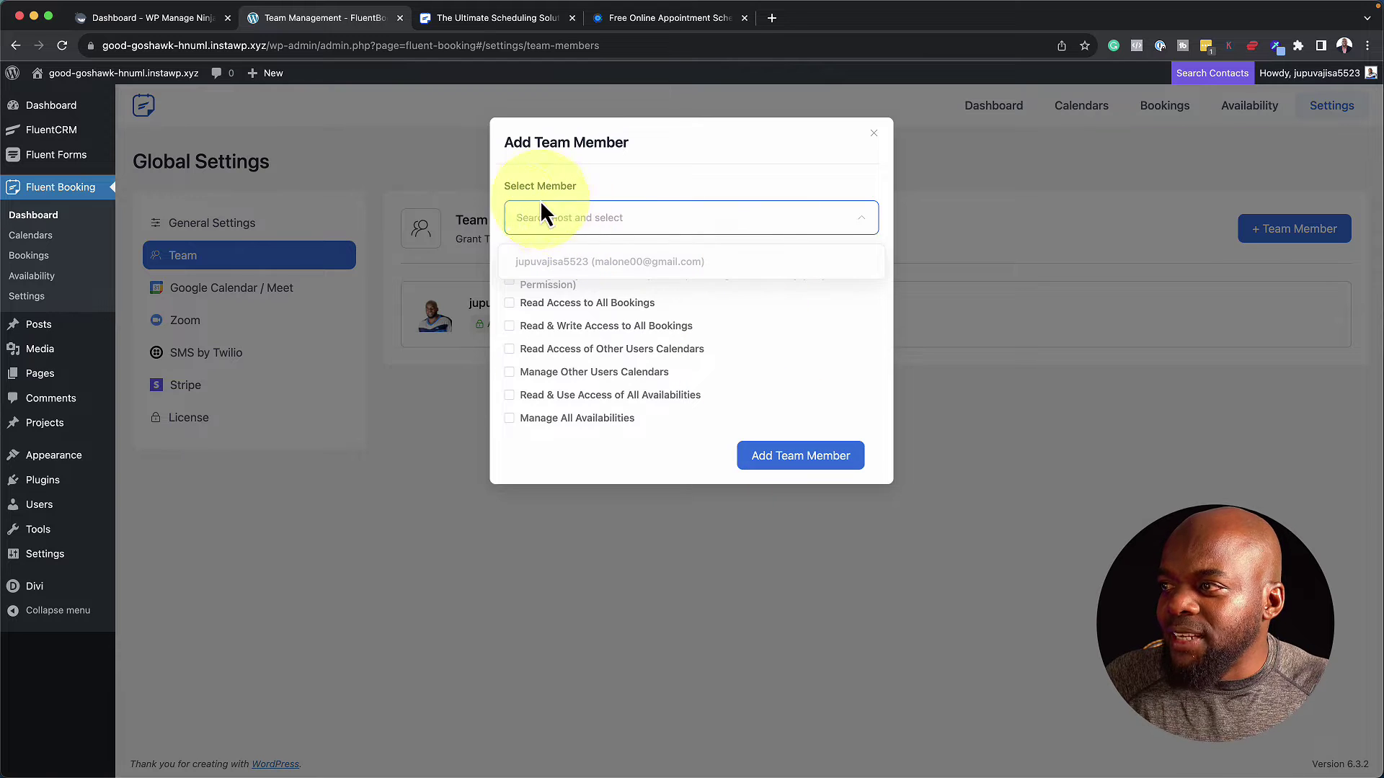
{"action": "left_click", "coordinate": [441, 463]}
{"action": "left_click", "coordinate": [238, 223]}
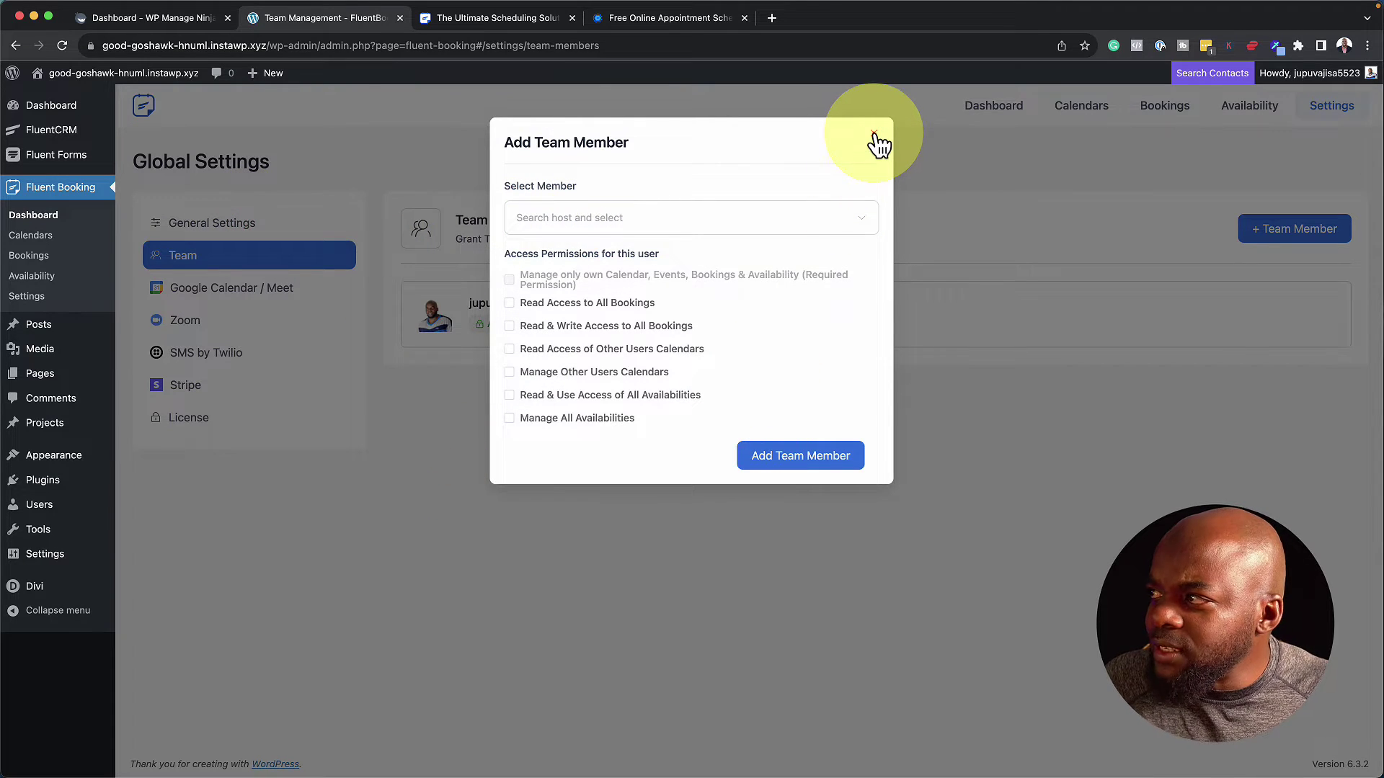
{"action": "left_click", "coordinate": [874, 134]}
Enter the sender's name as the From Name for booking emails in the general settings
{"action": "left_click", "coordinate": [241, 222]}
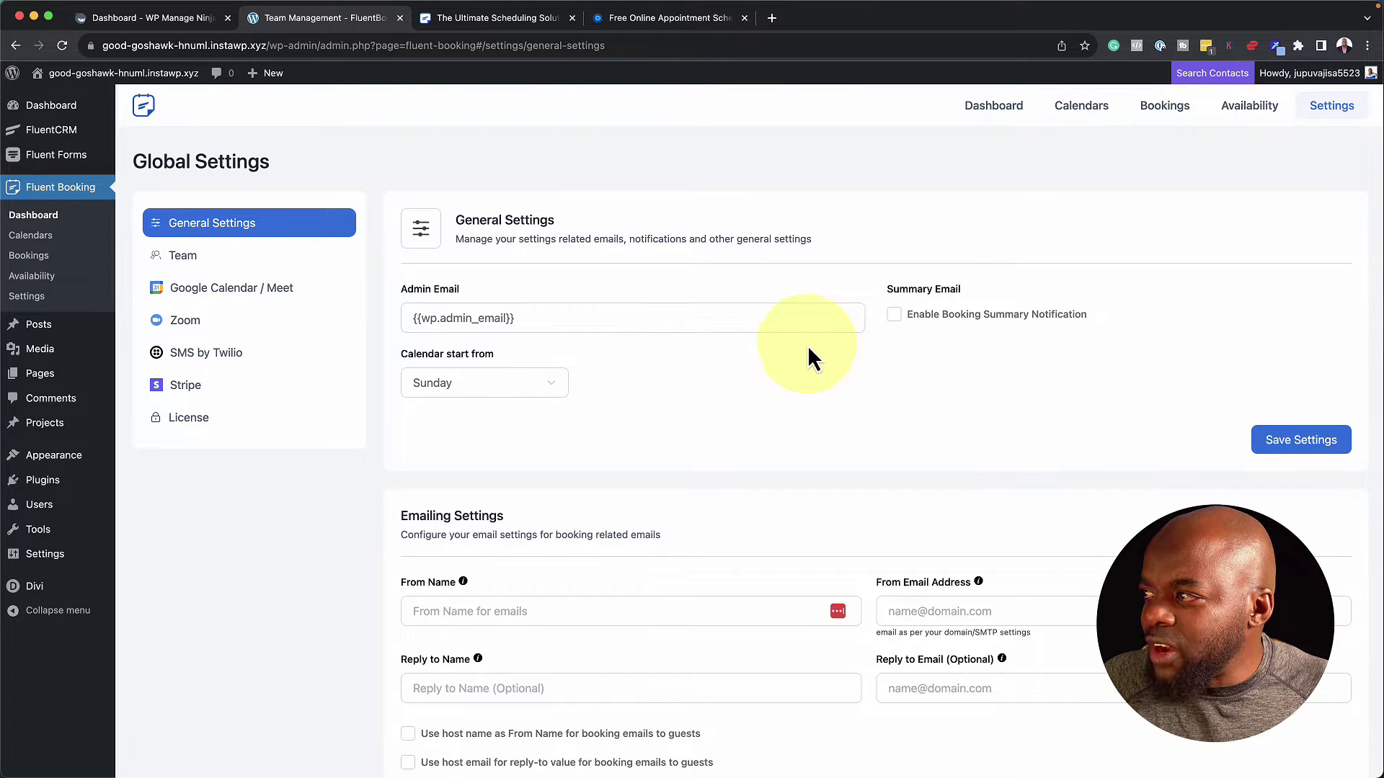
{"action": "scroll", "coordinate": [720, 413], "scroll_direction": "down", "scroll_amount": 3}
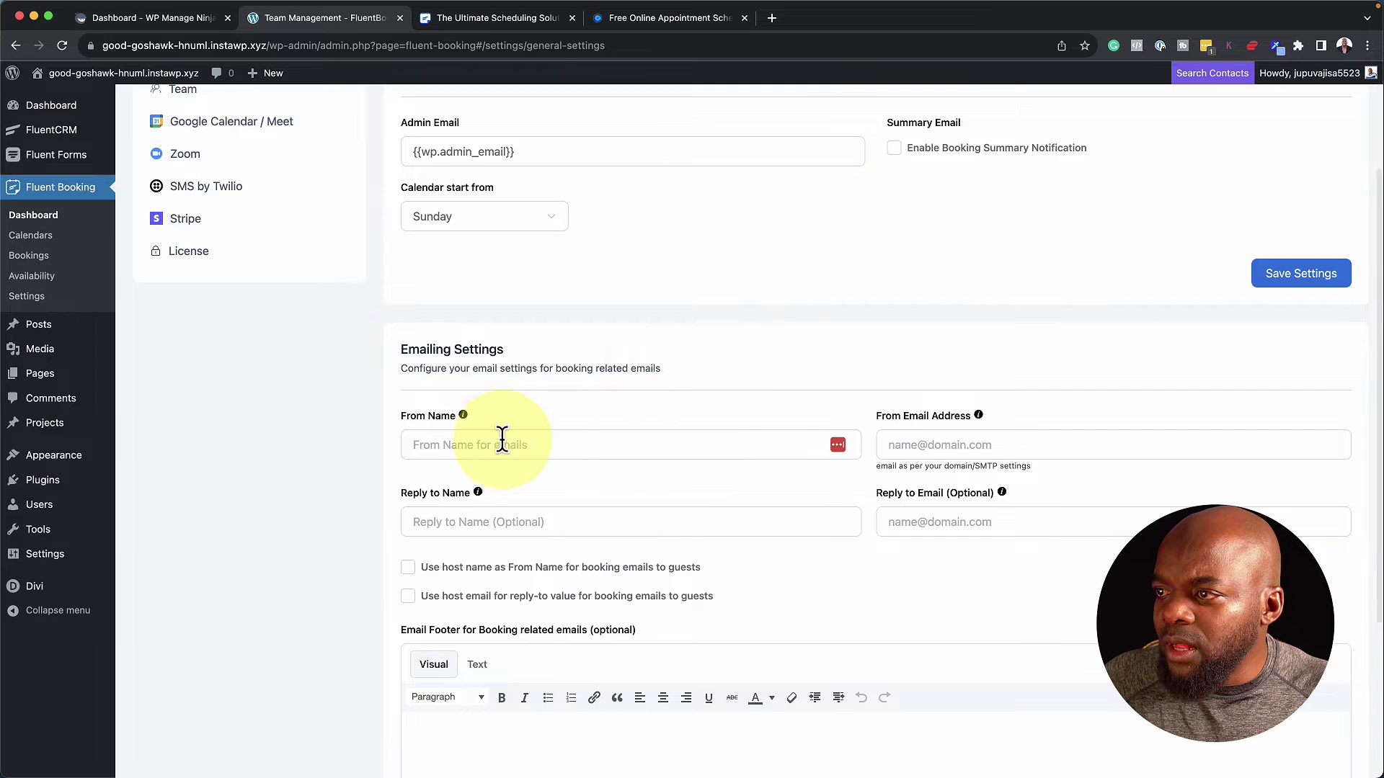
{"action": "left_click", "coordinate": [455, 445]}
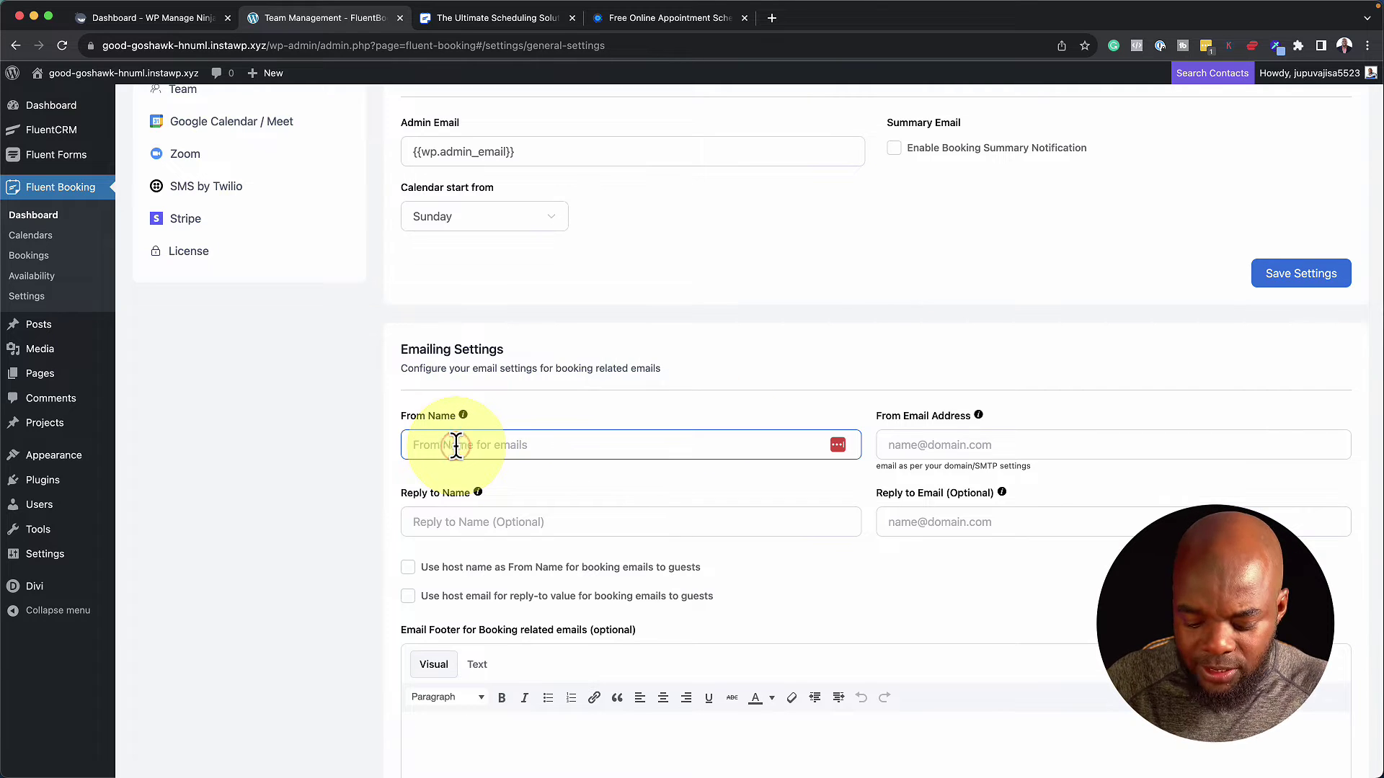
{"action": "type", "text": "Mak"}
{"action": "key", "text": "Return"}
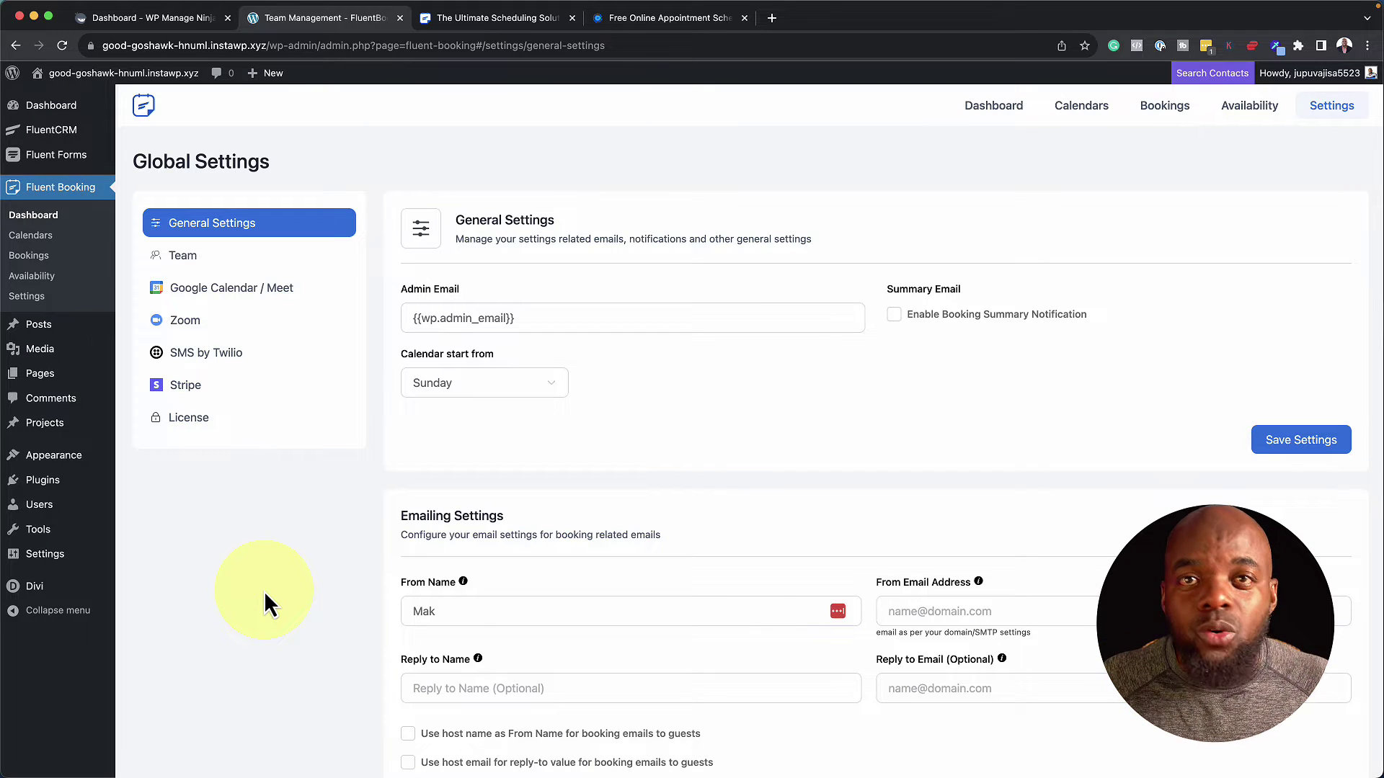
Start a new One-to-One event type named "One To One Divi Sessions" with a "Lorem ipsum dolor sit amet" placeholder paragraph as its description
{"action": "left_click", "coordinate": [55, 220]}
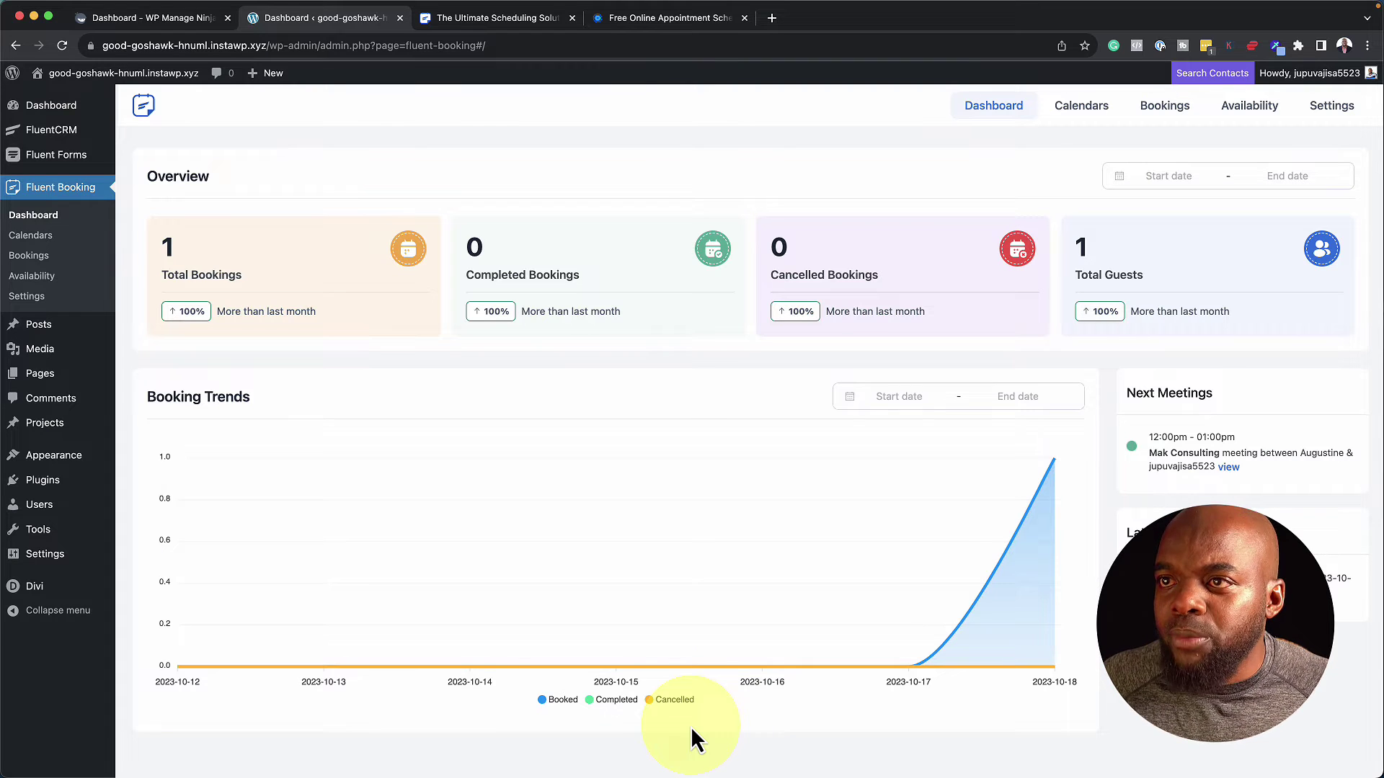
{"action": "left_click", "coordinate": [55, 238]}
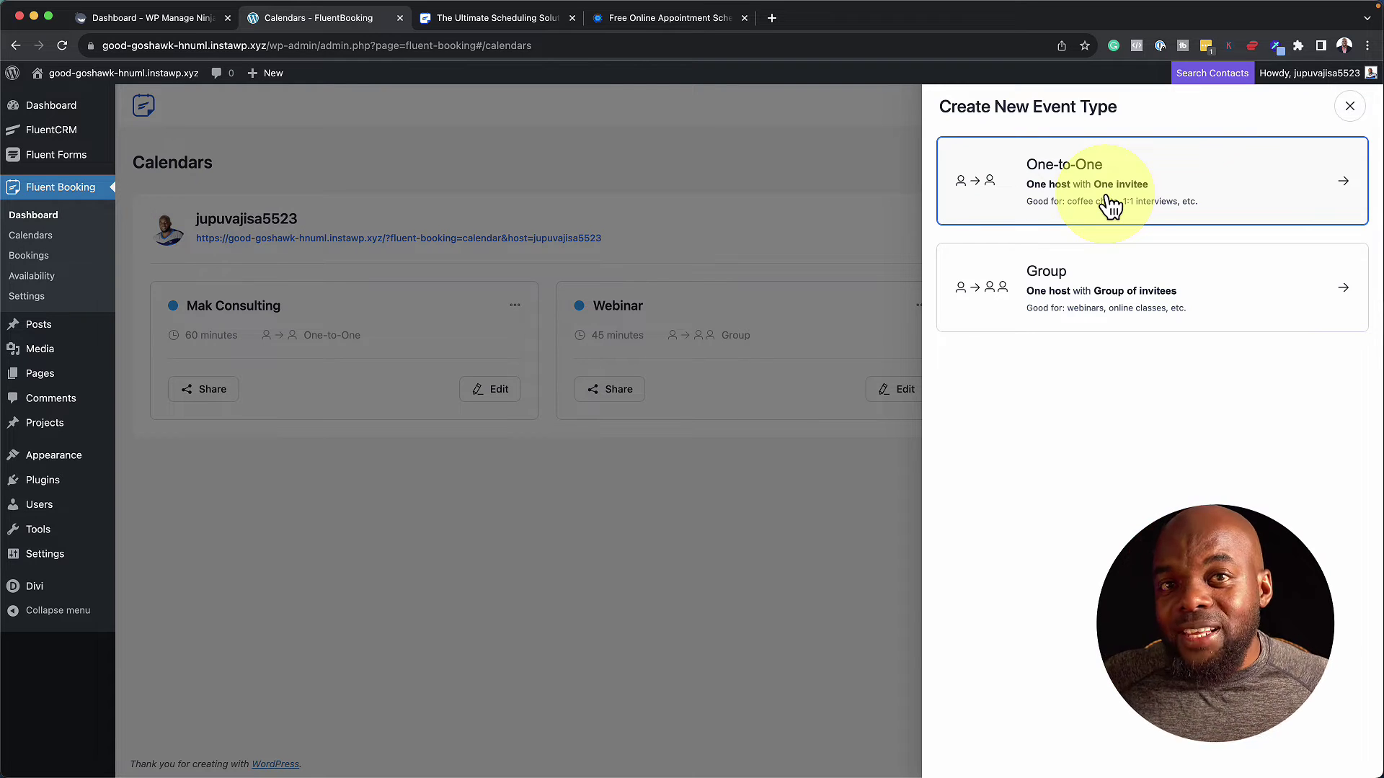
{"action": "left_click", "coordinate": [1157, 181]}
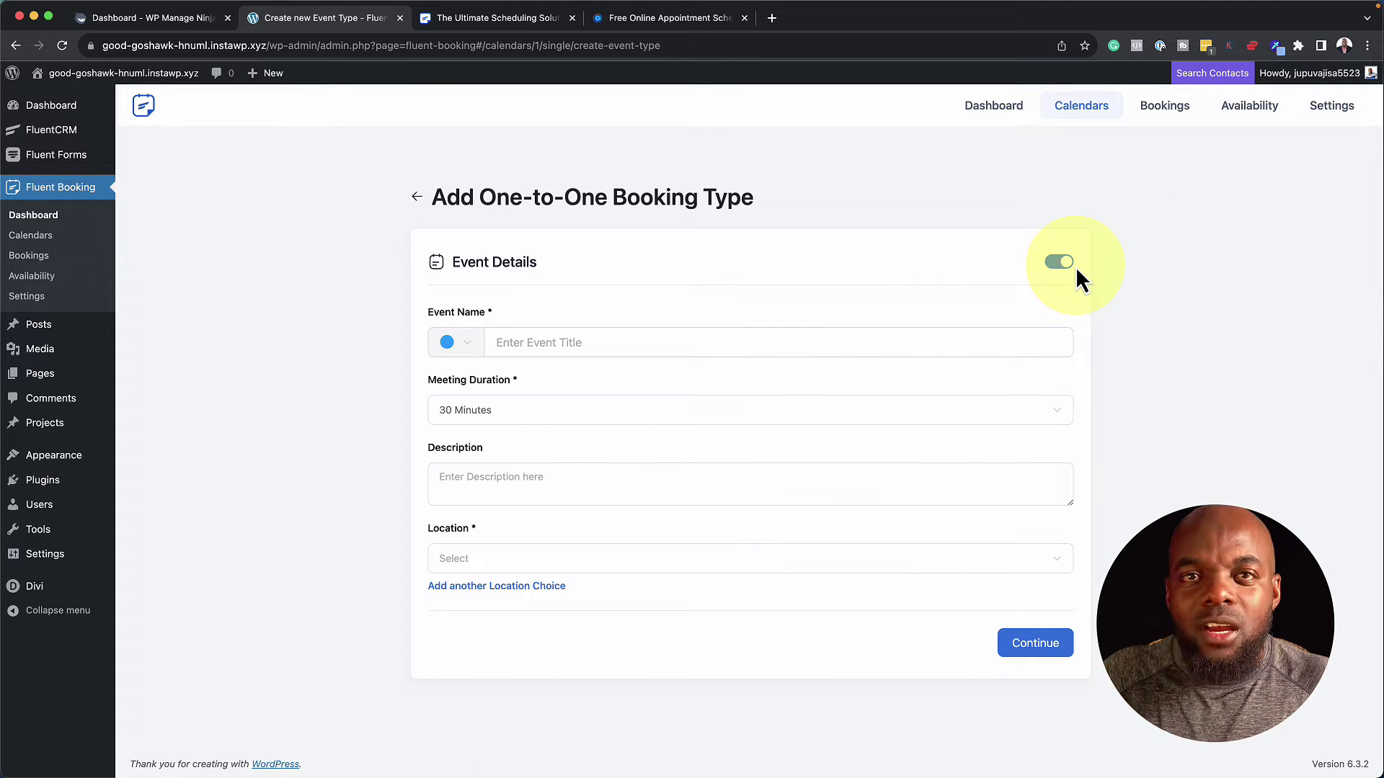
{"action": "left_click", "coordinate": [658, 348]}
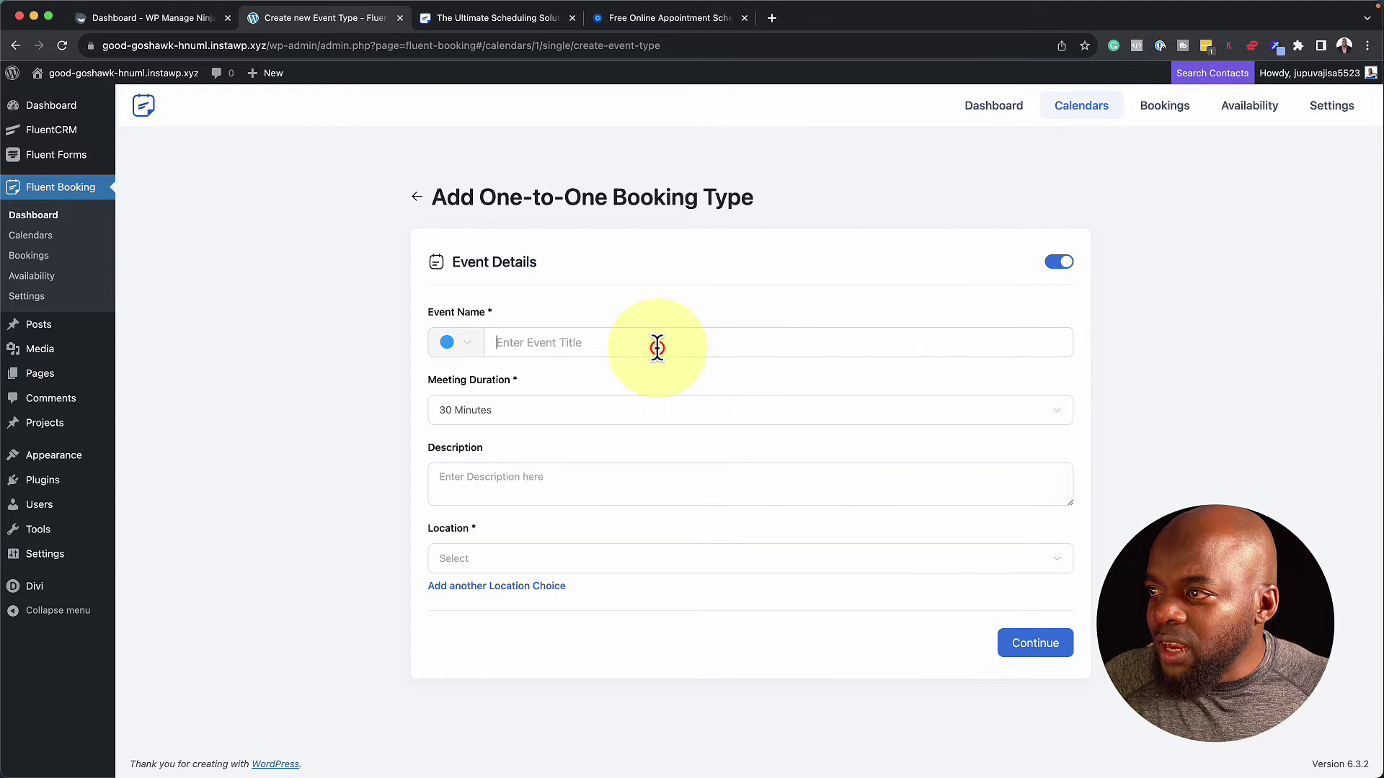
{"action": "type", "text": "One To One Divi Sessions"}
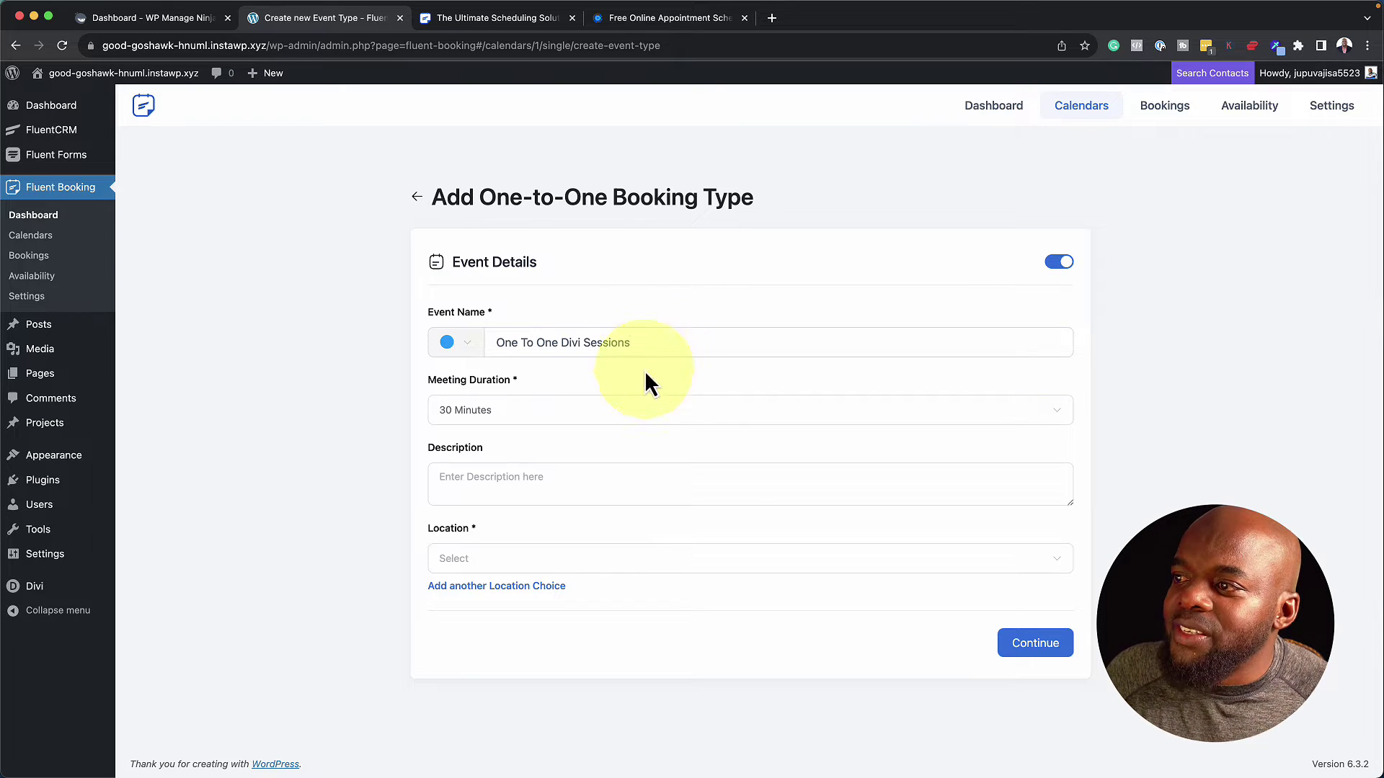
{"action": "left_click", "coordinate": [536, 479]}
{"action": "type", "text": "Lorem ipsum dolor sit amet, consectetuer adipiscing elit. Donec odio. Quisque volutpat mattis eros. Nullam malesuada erat ut turpis. Suspendisse urna nibh viverra non semper suscipit posuere a pede."}
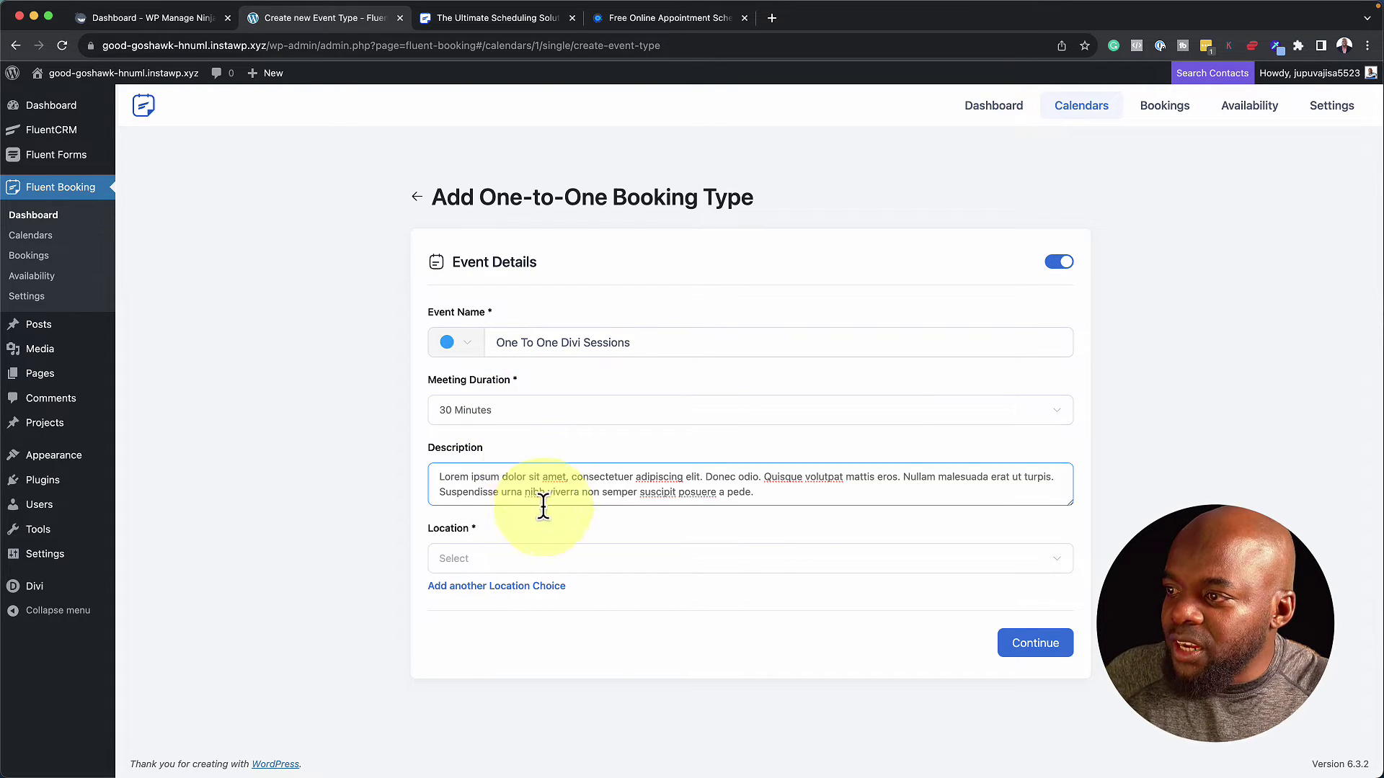
{"action": "left_click", "coordinate": [578, 559]}
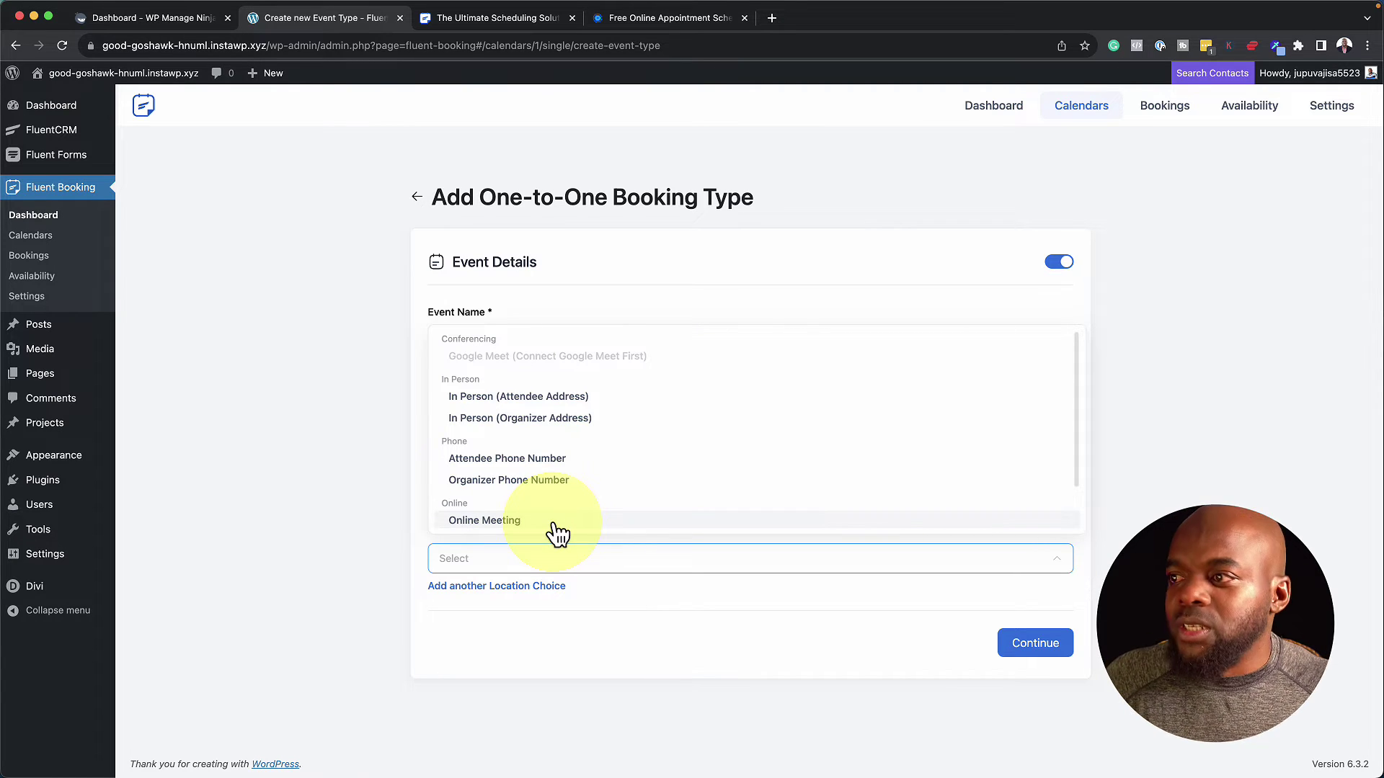
{"action": "left_click", "coordinate": [556, 522]}
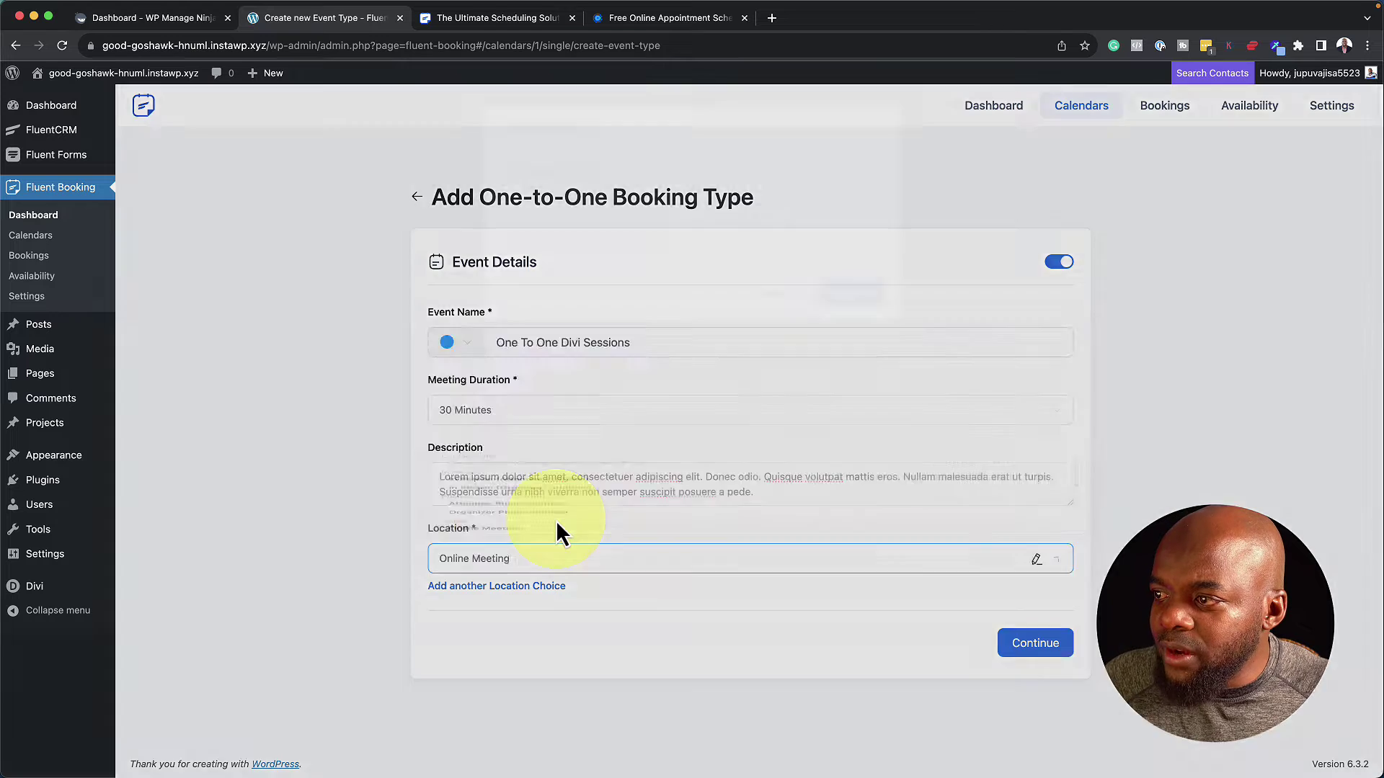
{"action": "left_click", "coordinate": [636, 211]}
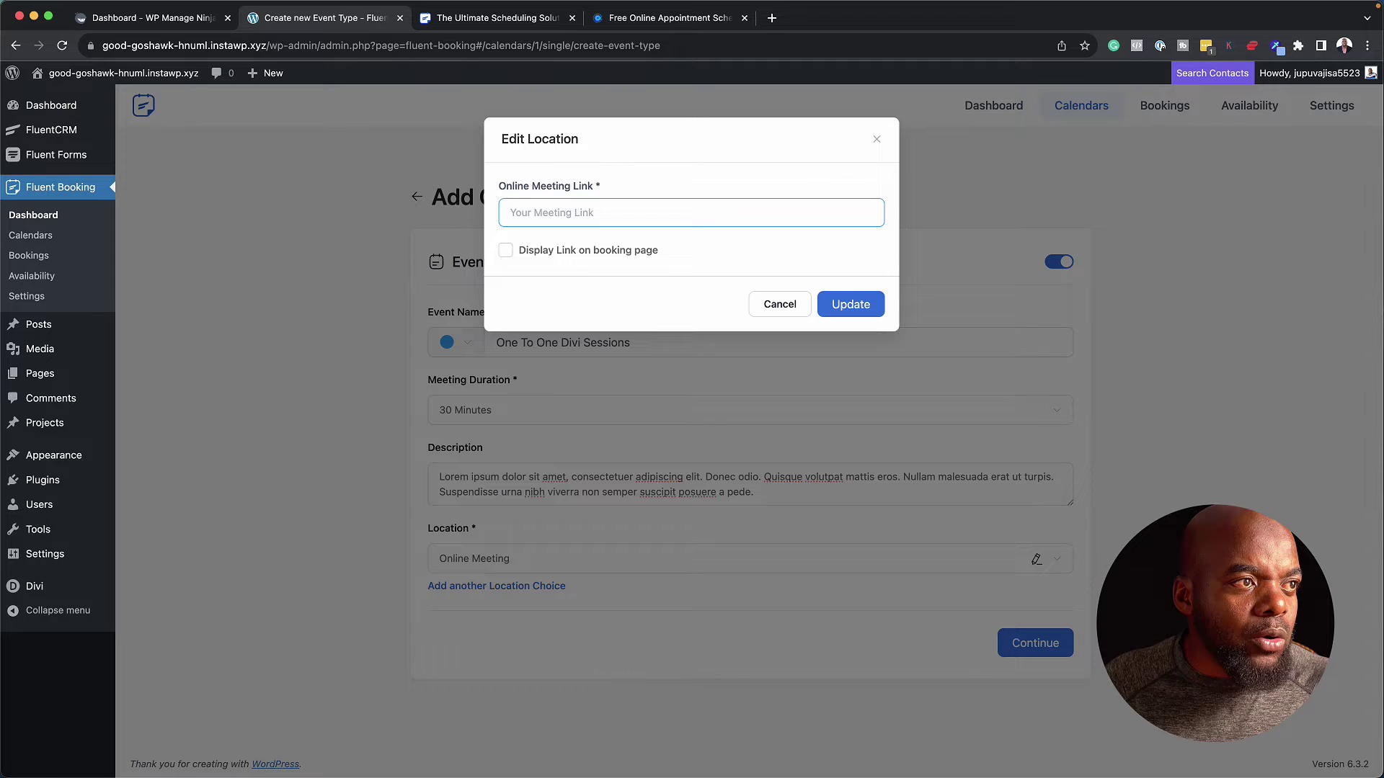
{"action": "type", "text": "https://lorem2.com/"}
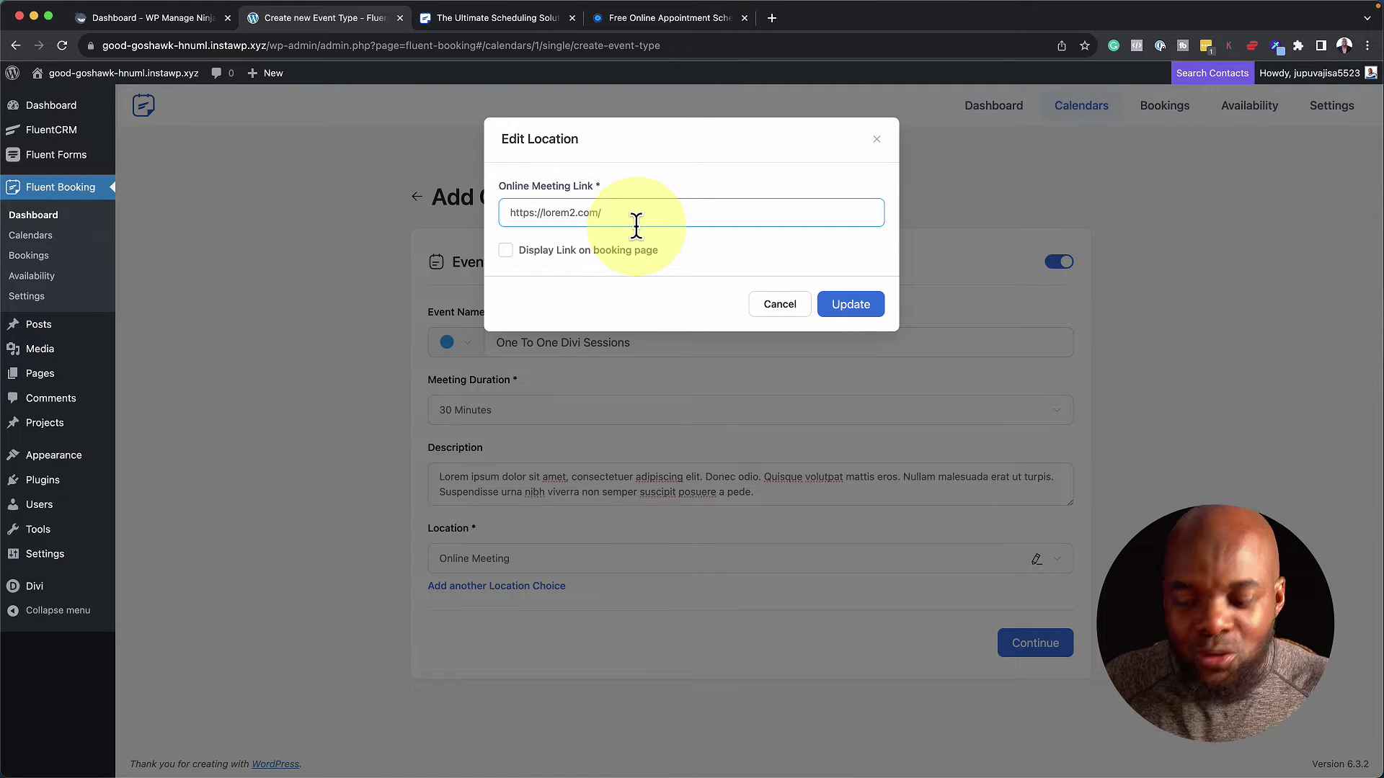
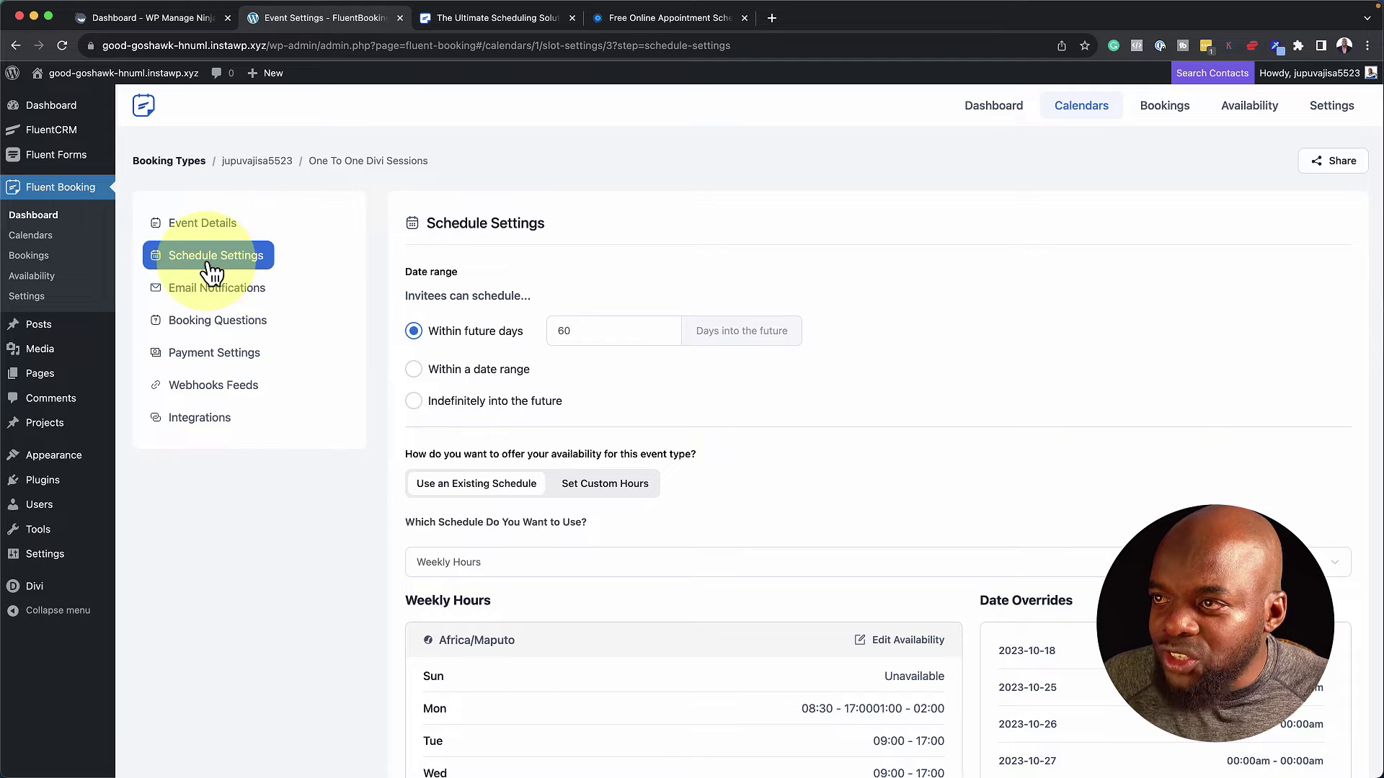
Open the event's Weekly Hours schedule for editing and remove Monday's 01:00 to 02:00 time slot
{"action": "scroll", "coordinate": [604, 489], "scroll_direction": "down", "scroll_amount": 3}
{"action": "scroll", "coordinate": [598, 483], "scroll_direction": "down", "scroll_amount": 4}
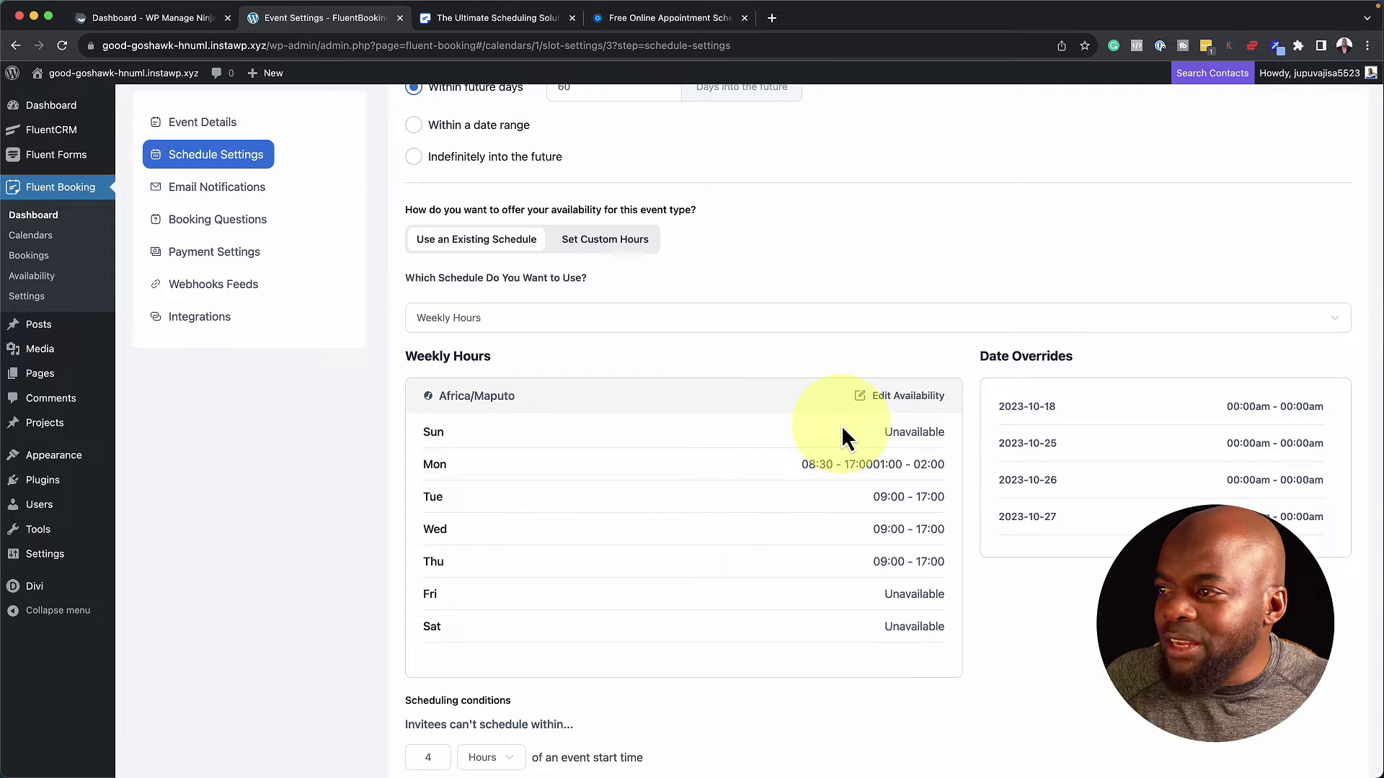
{"action": "left_click", "coordinate": [917, 398]}
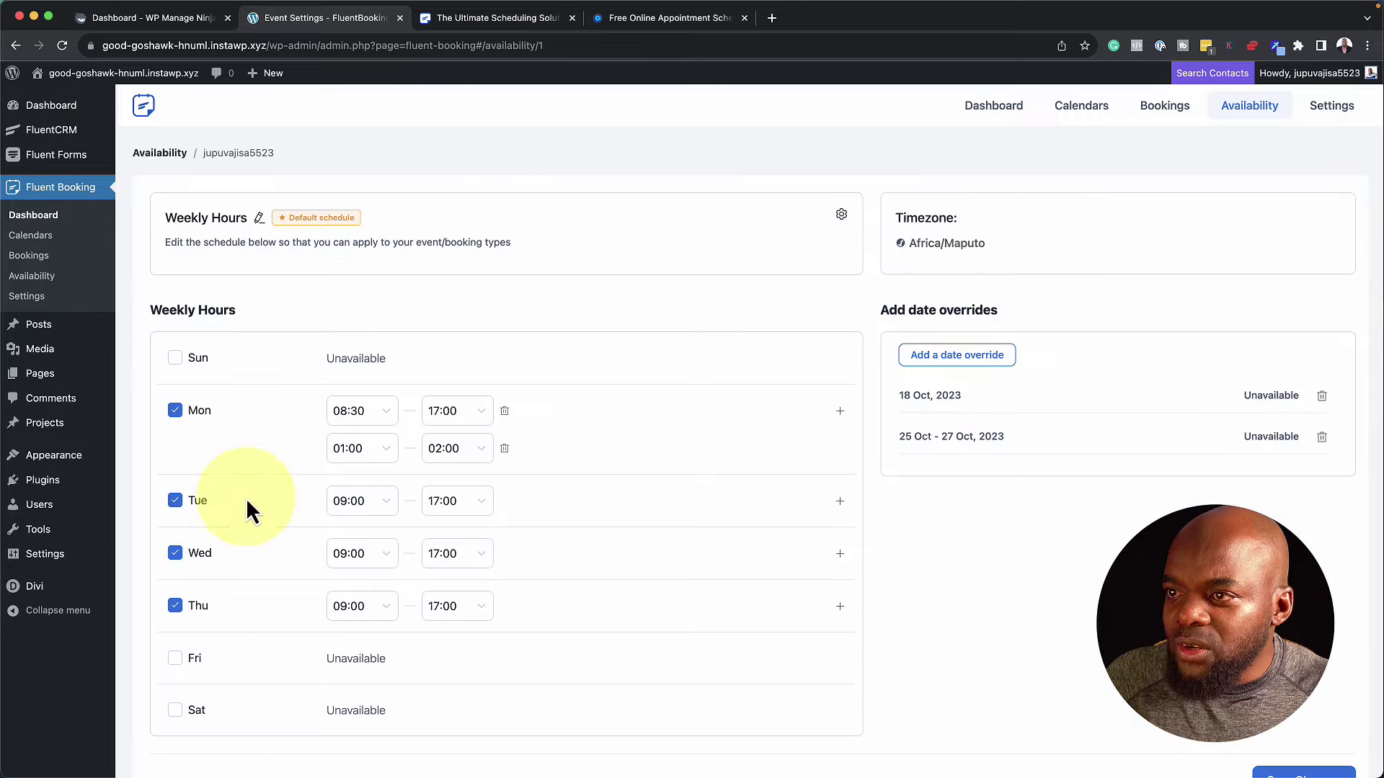
{"action": "left_click", "coordinate": [506, 448]}
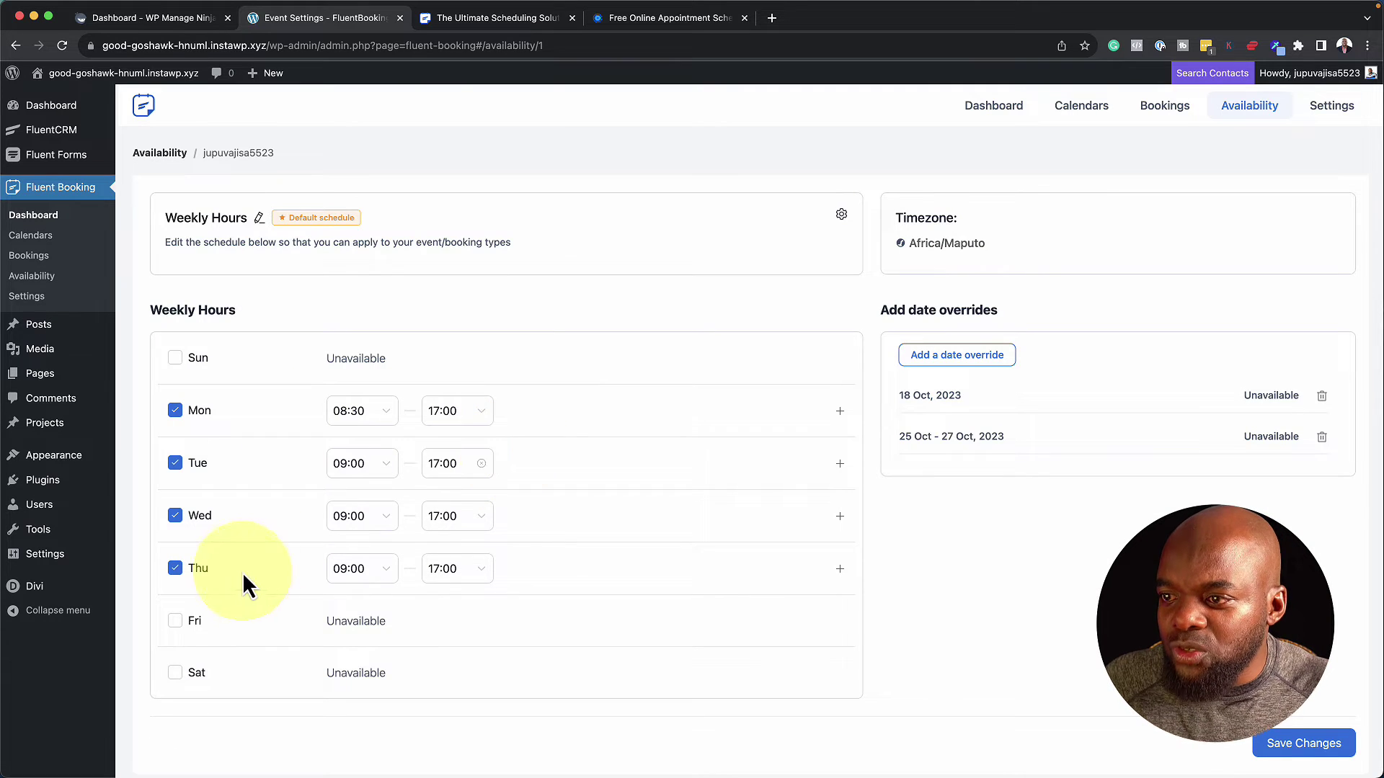
Mark Tuesday unavailable in the weekly hours and make Friday available from 01:30 to 02:15
{"action": "left_click", "coordinate": [177, 622]}
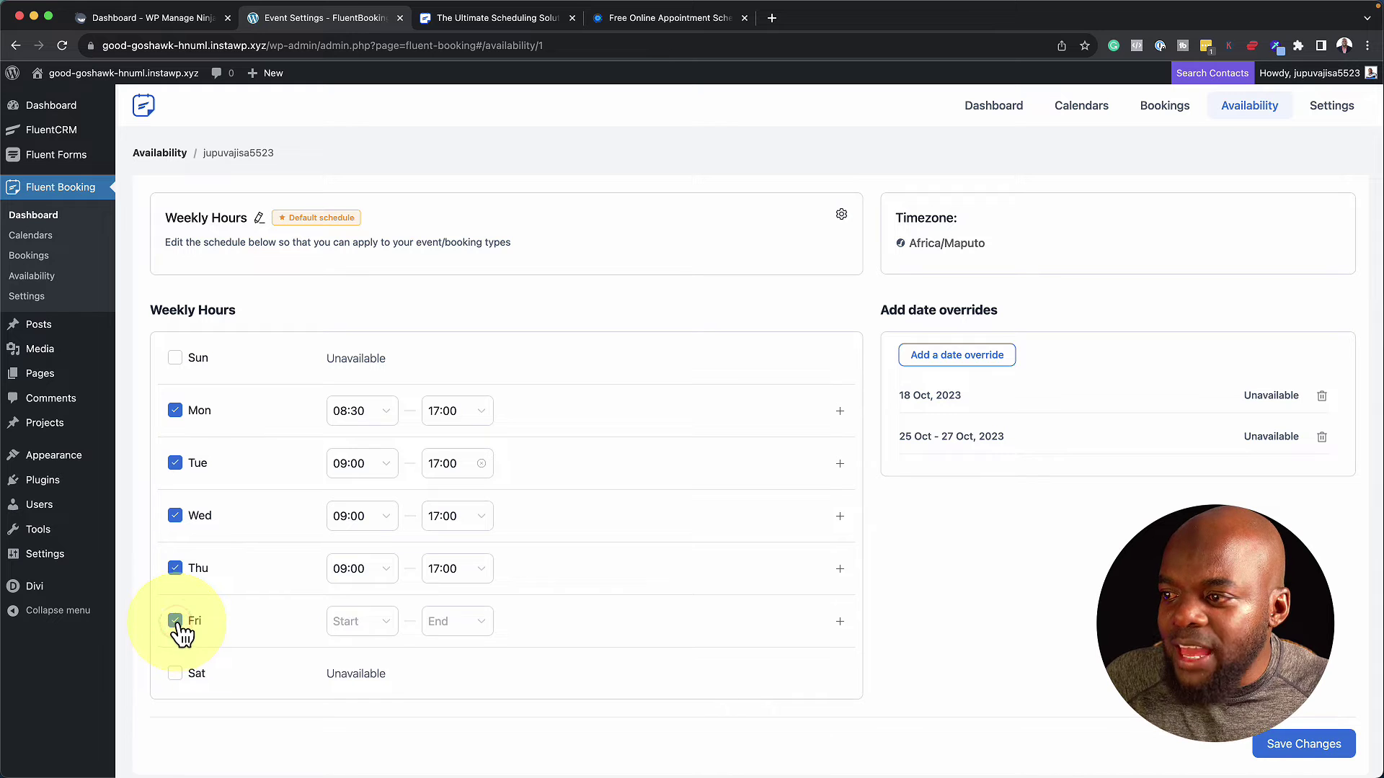
{"action": "left_click", "coordinate": [177, 464]}
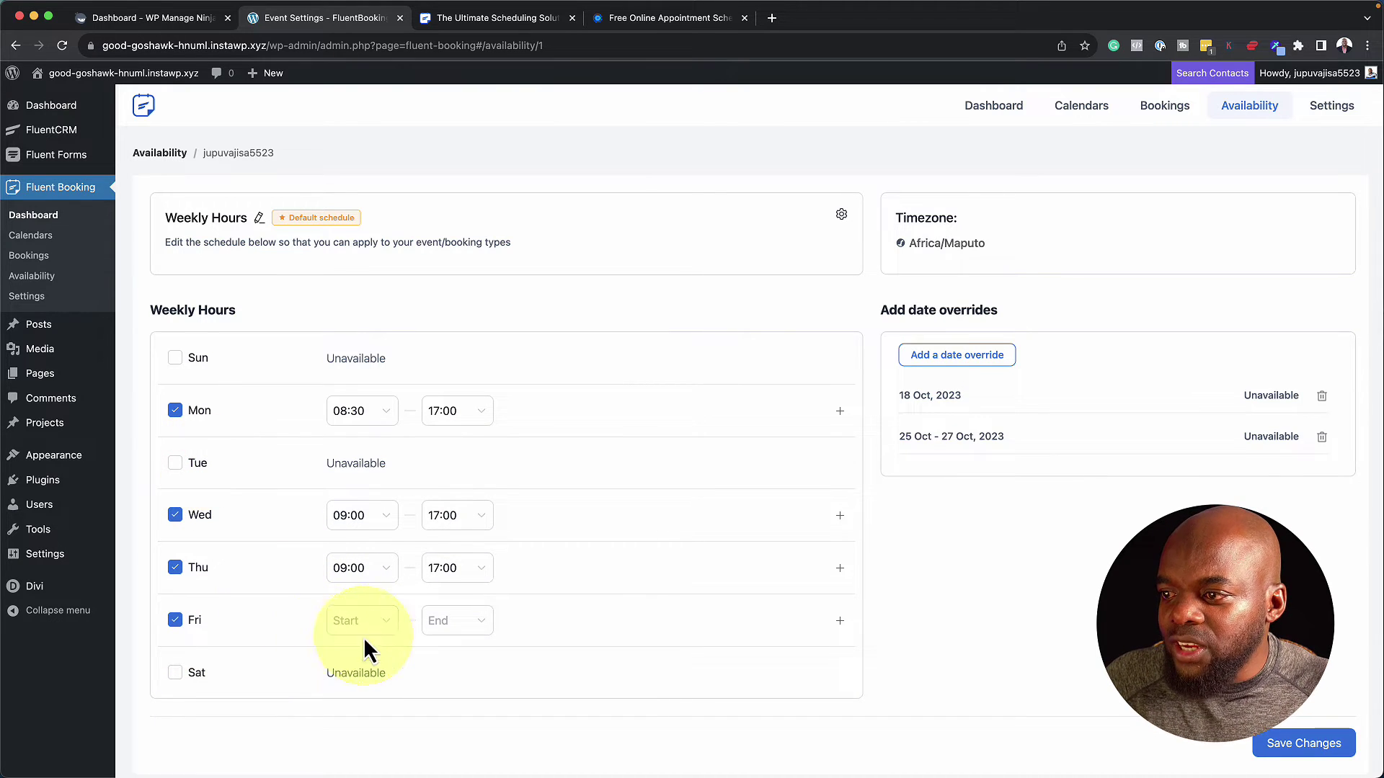
{"action": "left_click", "coordinate": [387, 623]}
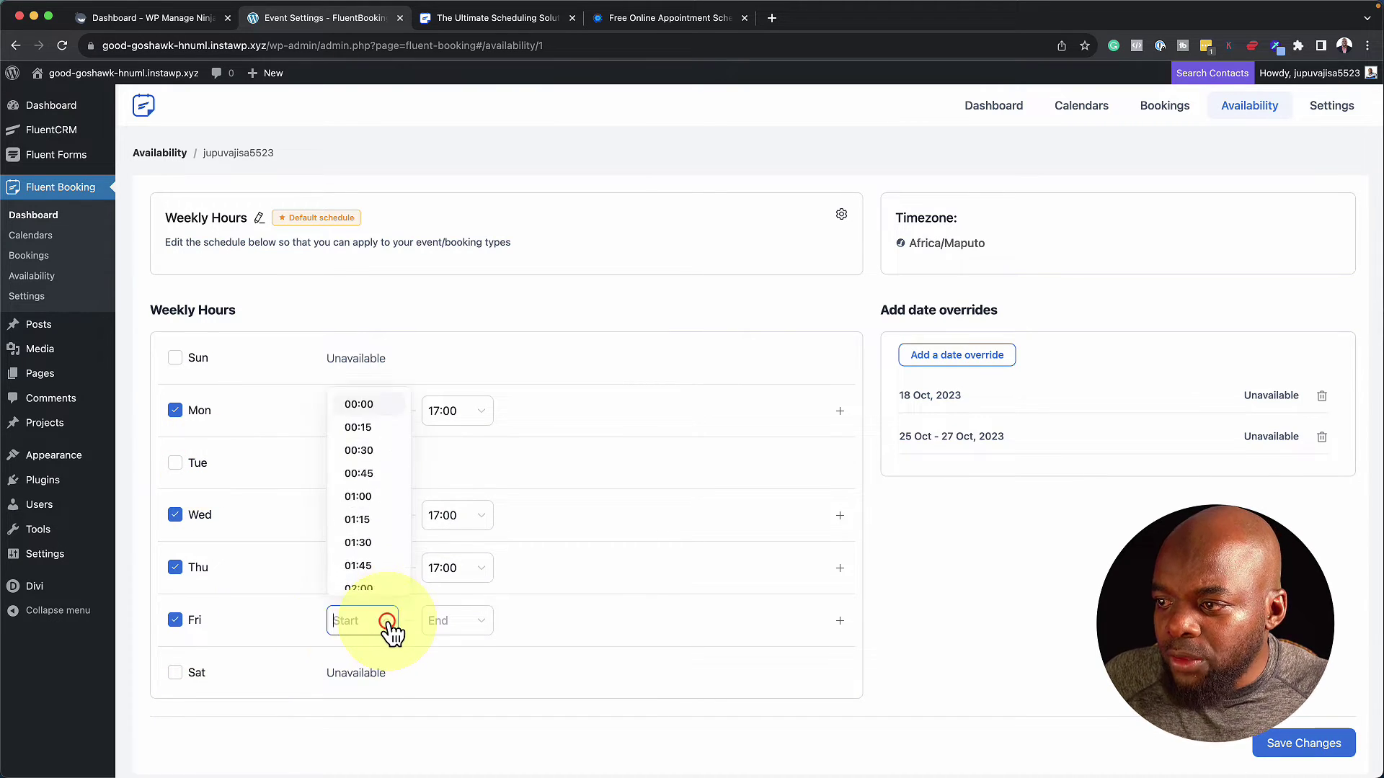
{"action": "left_click", "coordinate": [376, 541]}
{"action": "left_click", "coordinate": [485, 637]}
{"action": "scroll", "coordinate": [480, 575], "scroll_direction": "down", "scroll_amount": 1}
{"action": "left_click", "coordinate": [481, 575]}
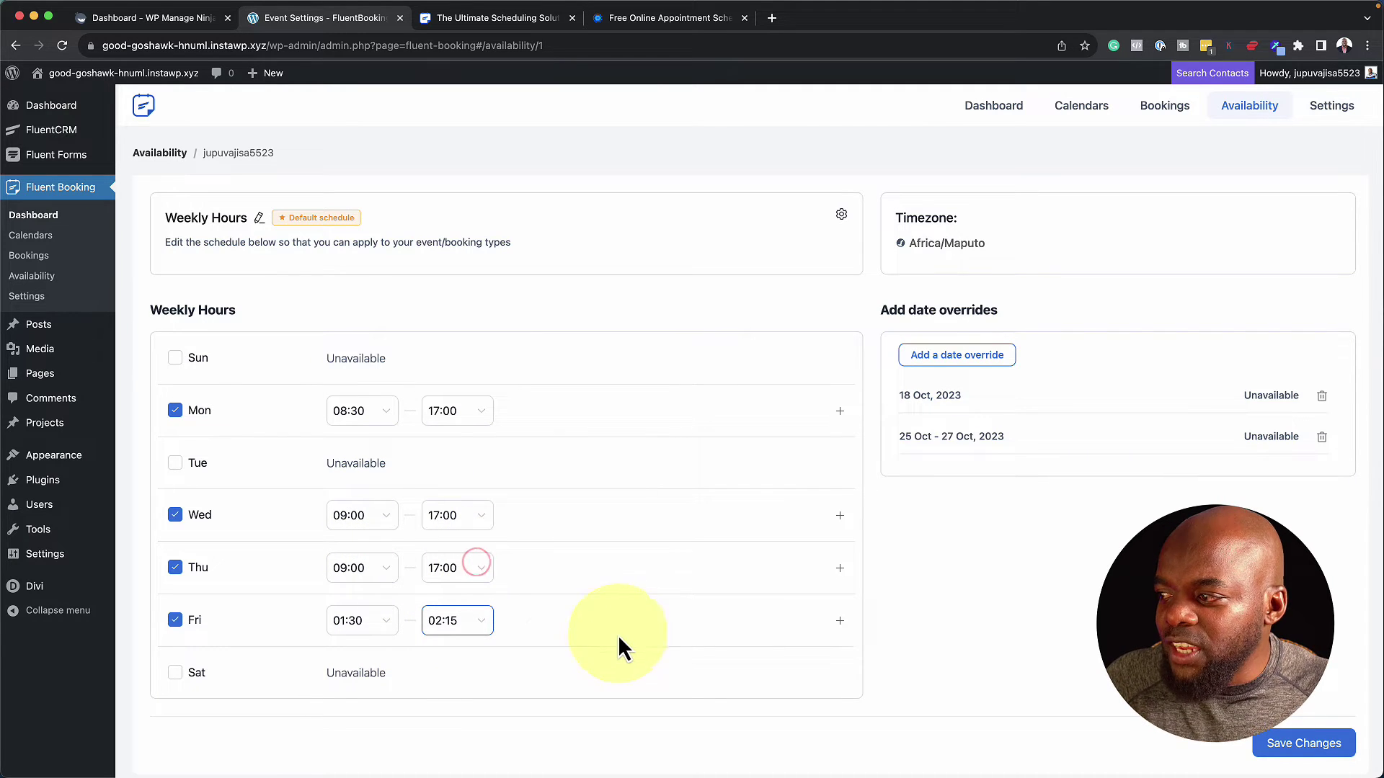
Add a date override marking 31 October to 4 November 2023 as unavailable, and save the availability changes
{"action": "left_click", "coordinate": [985, 358]}
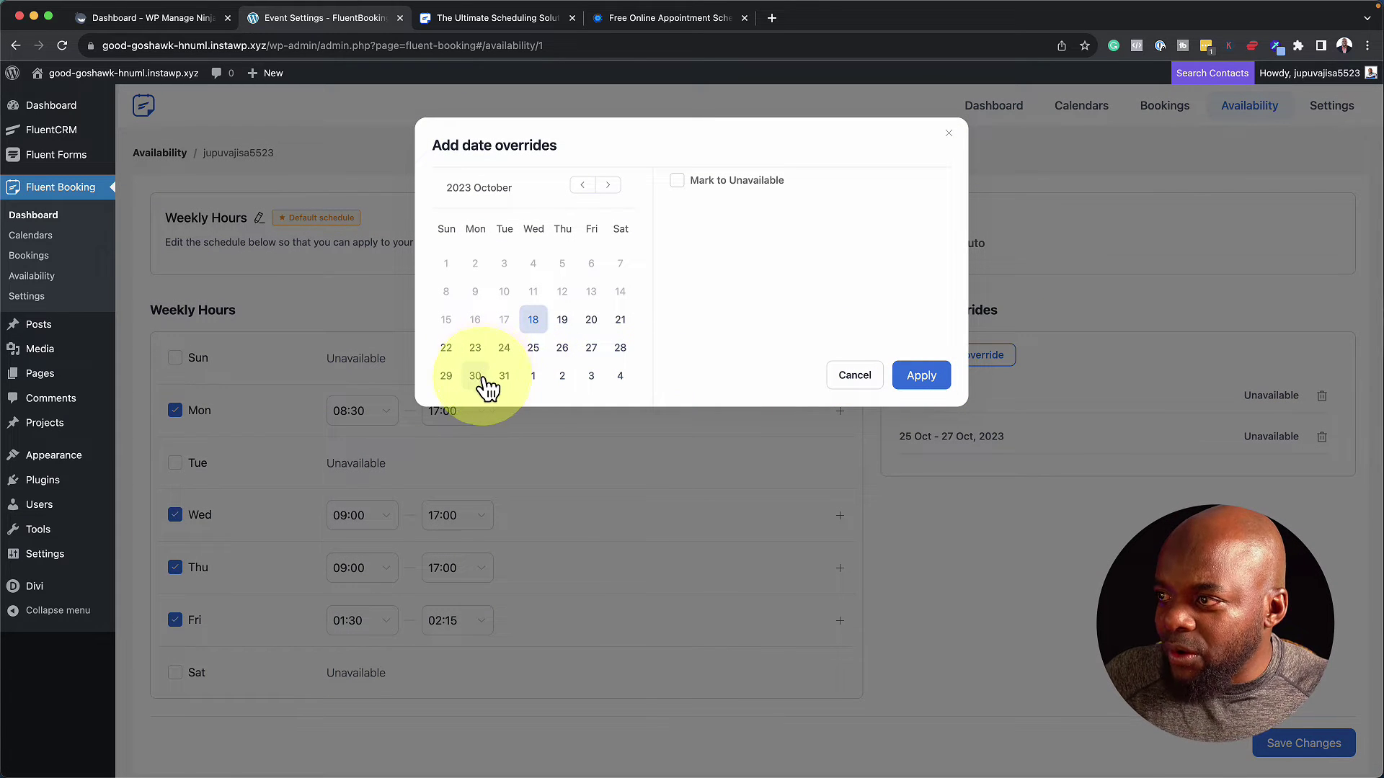
{"action": "left_click", "coordinate": [534, 377]}
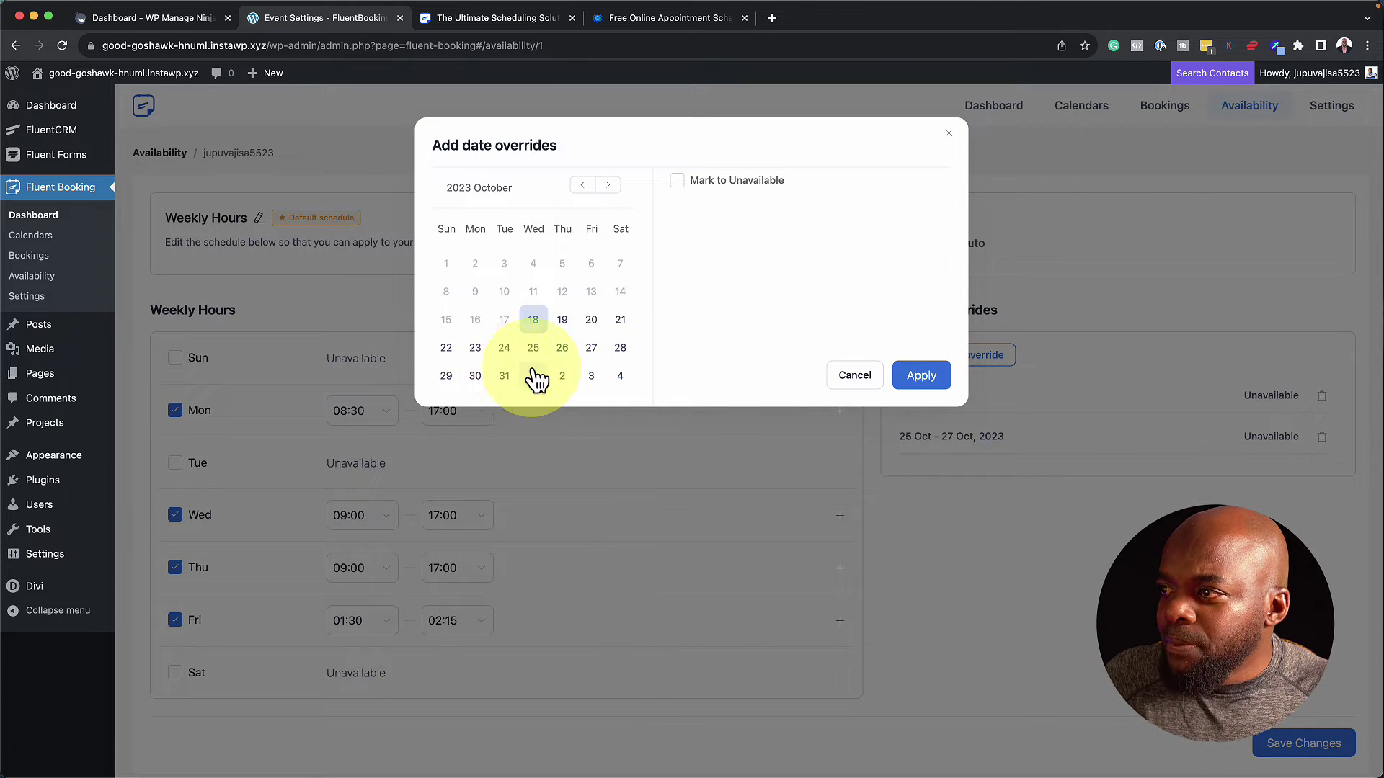
{"action": "left_click", "coordinate": [506, 378]}
{"action": "left_click", "coordinate": [505, 377]}
{"action": "left_click", "coordinate": [620, 375]}
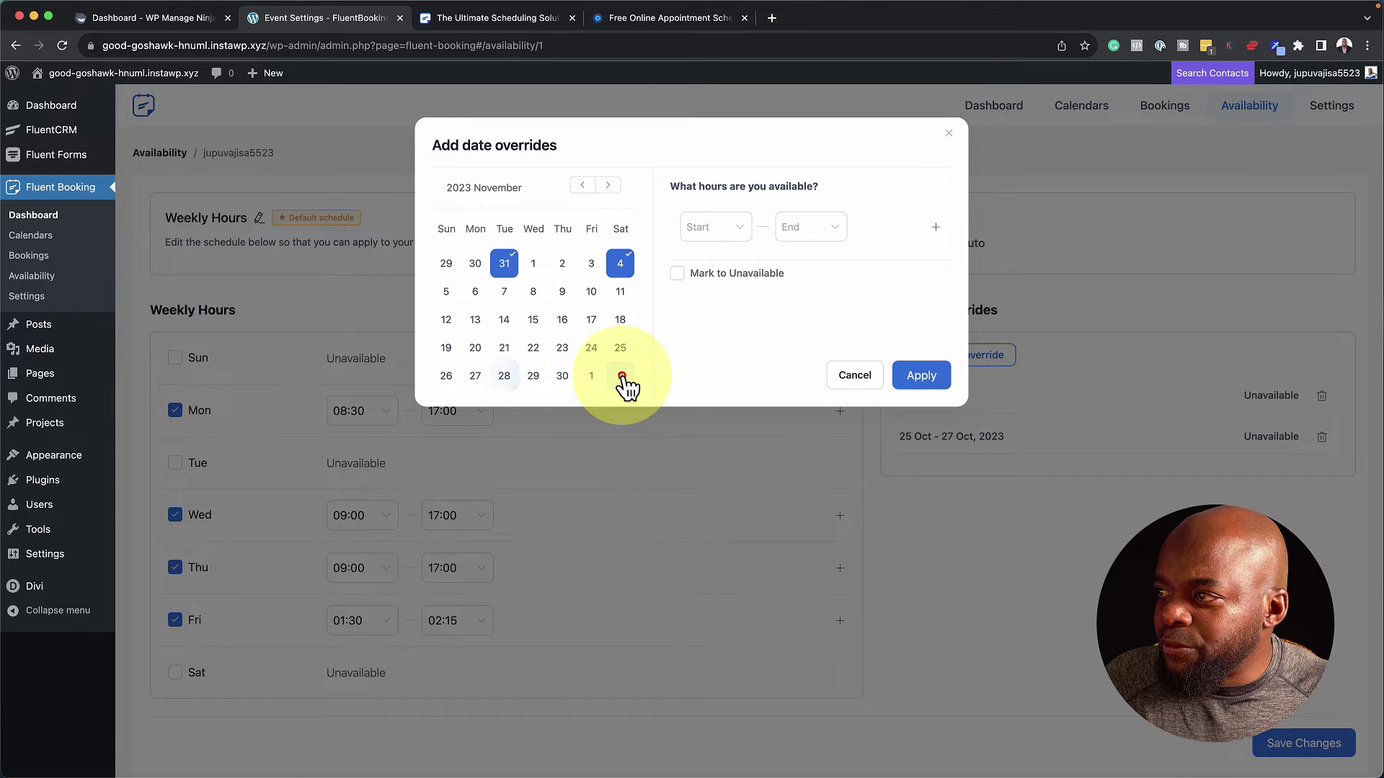
{"action": "left_click", "coordinate": [590, 265]}
{"action": "left_click", "coordinate": [555, 263]}
{"action": "left_click", "coordinate": [534, 263]}
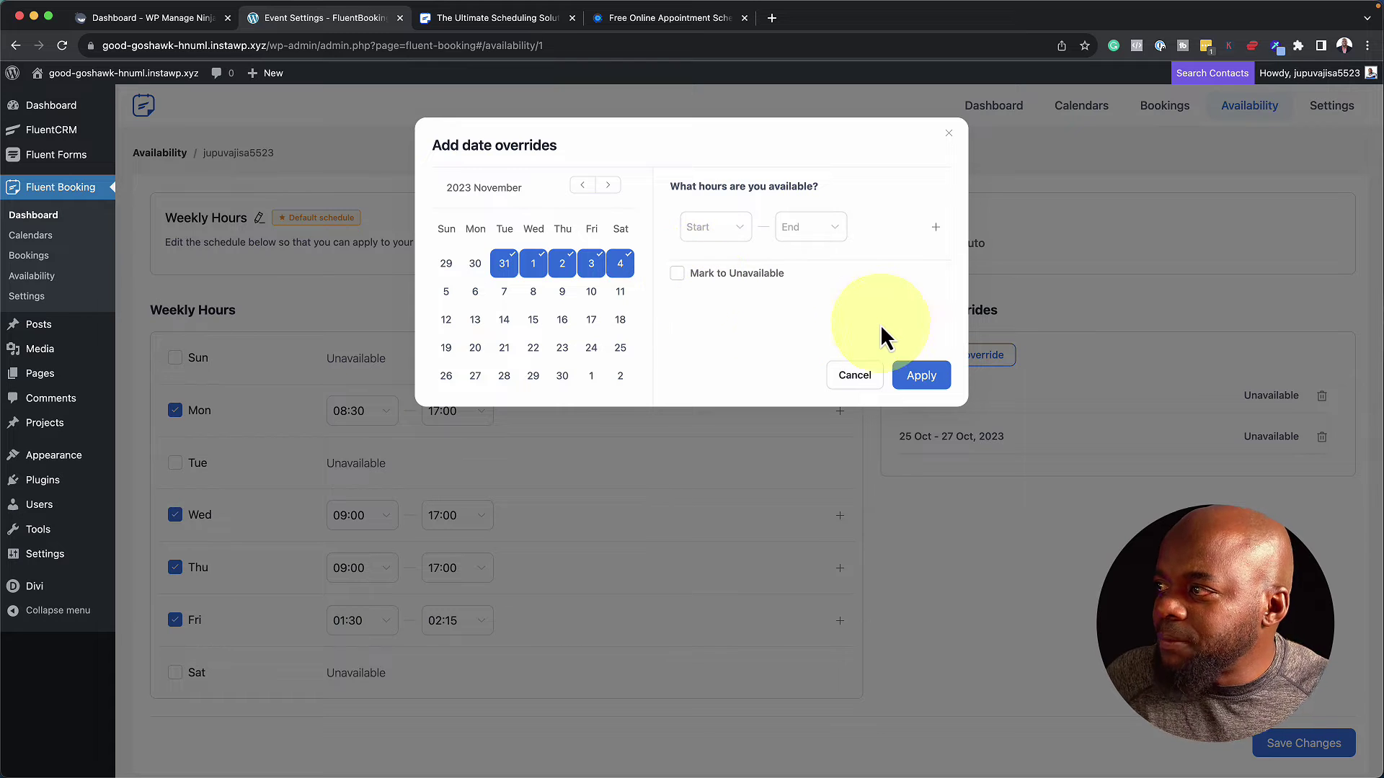
{"action": "left_click", "coordinate": [685, 278]}
{"action": "left_click", "coordinate": [921, 375]}
{"action": "left_click", "coordinate": [1316, 746]}
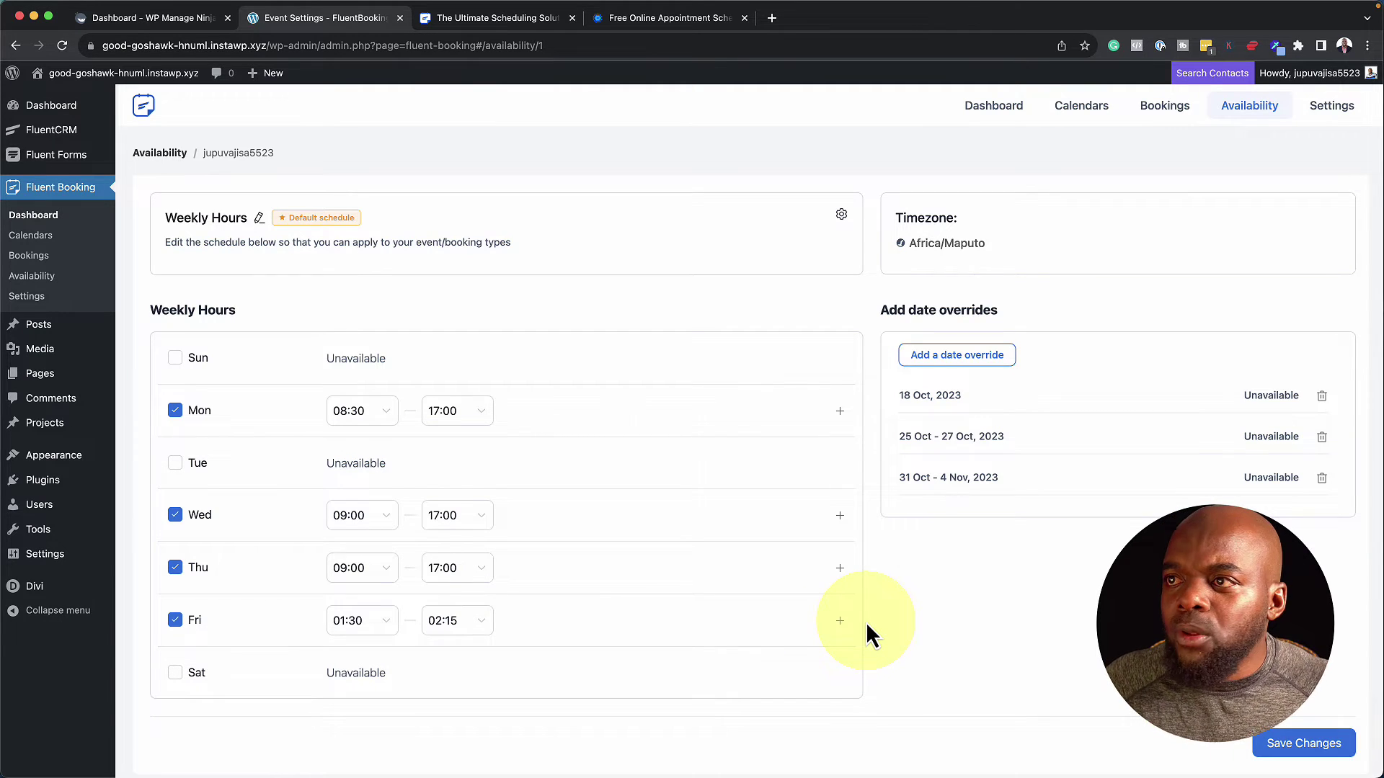
Check the Webinar event type's details from the calendars overview, and disable that event type
{"action": "left_click", "coordinate": [47, 247]}
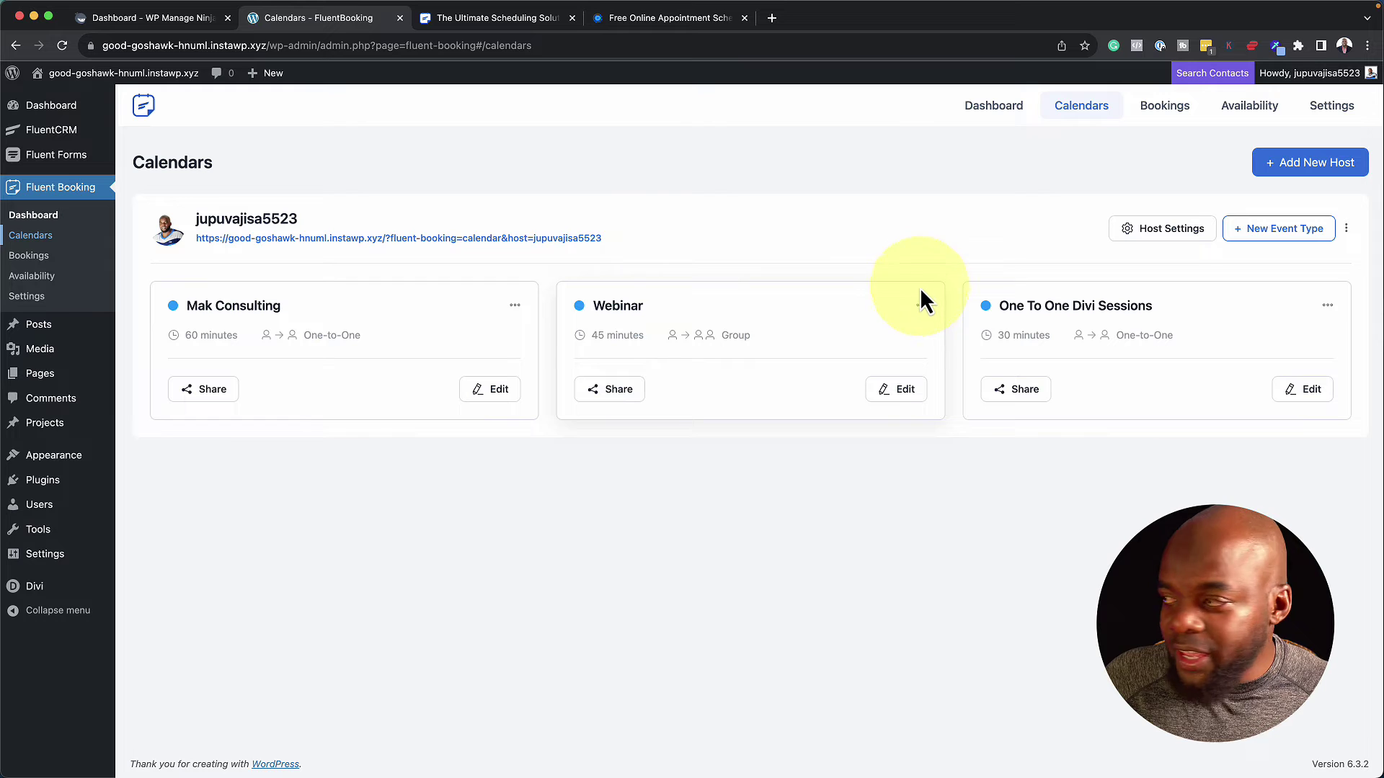
{"action": "left_click", "coordinate": [908, 391]}
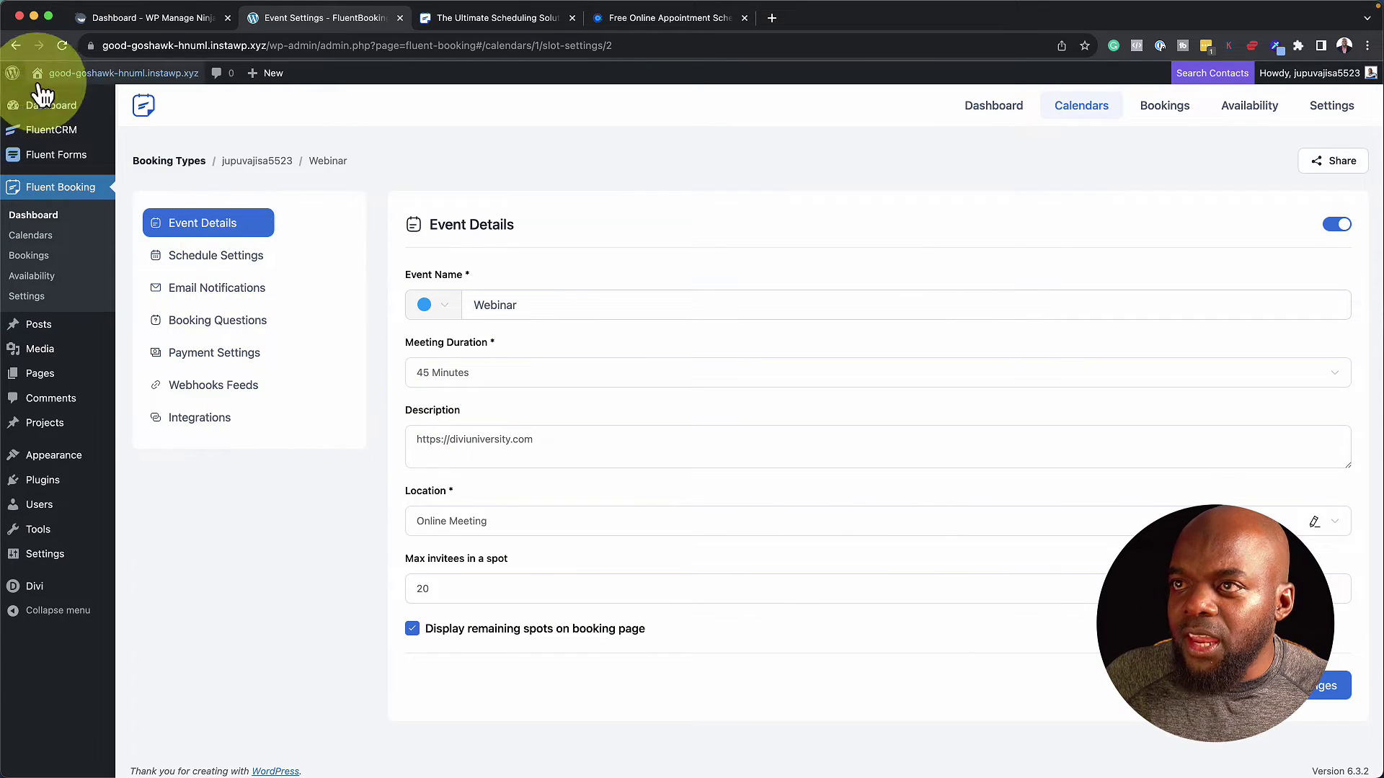
{"action": "left_click", "coordinate": [17, 48]}
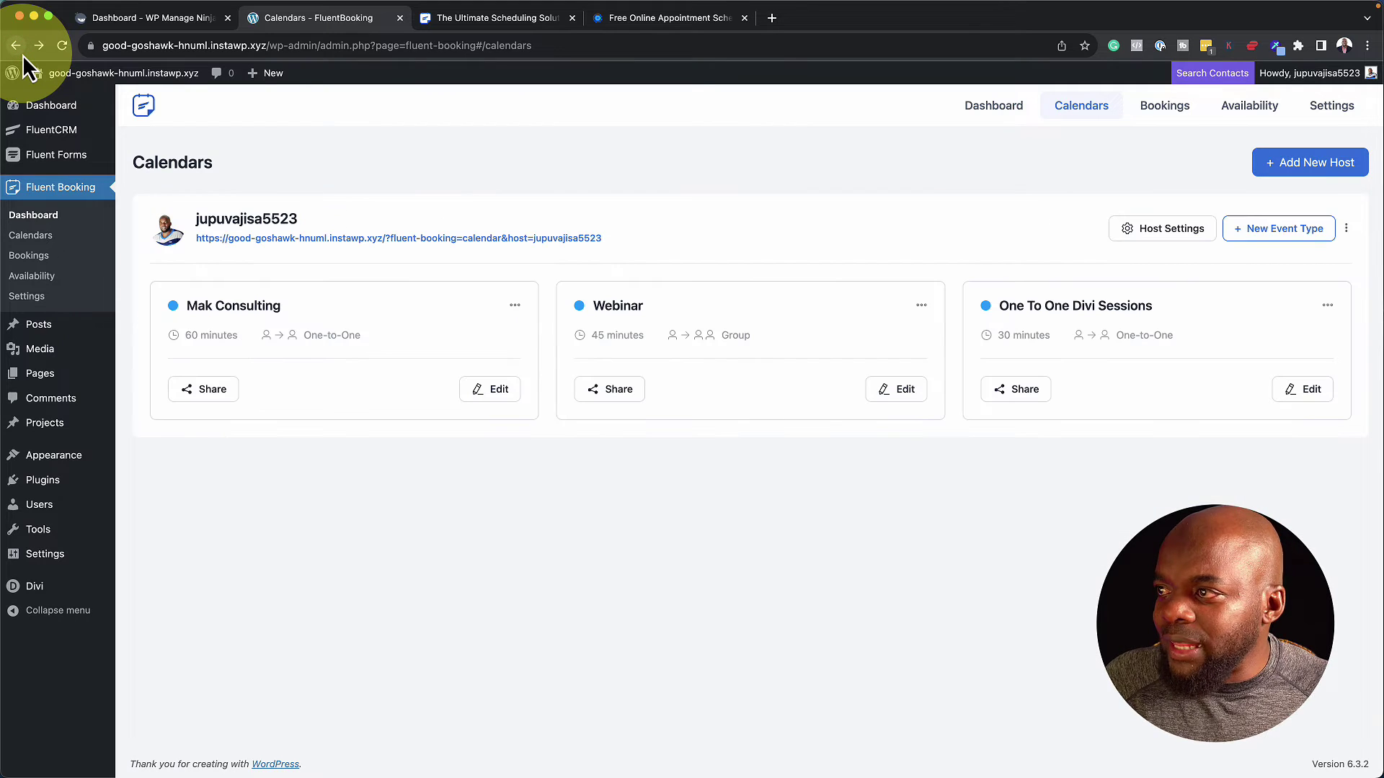
{"action": "left_click", "coordinate": [922, 306]}
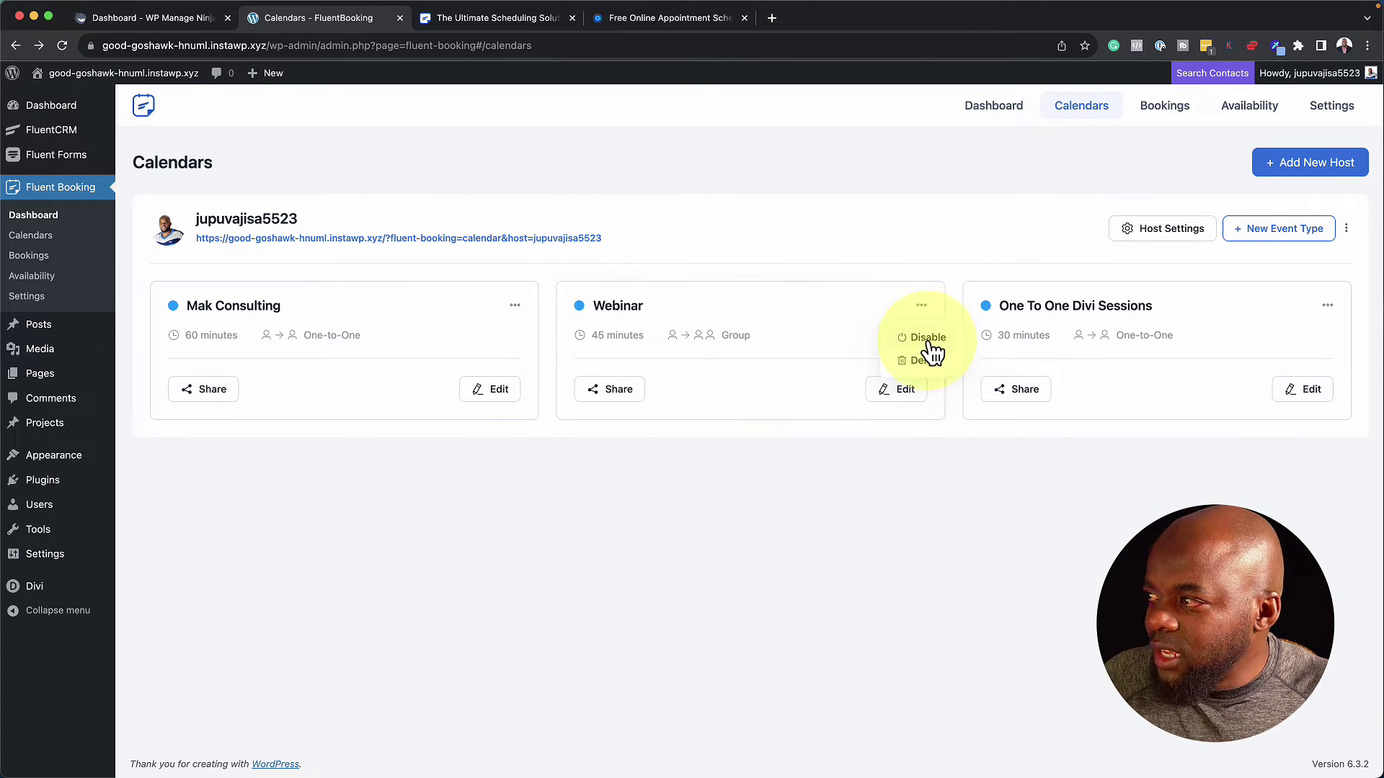
{"action": "left_click", "coordinate": [928, 338]}
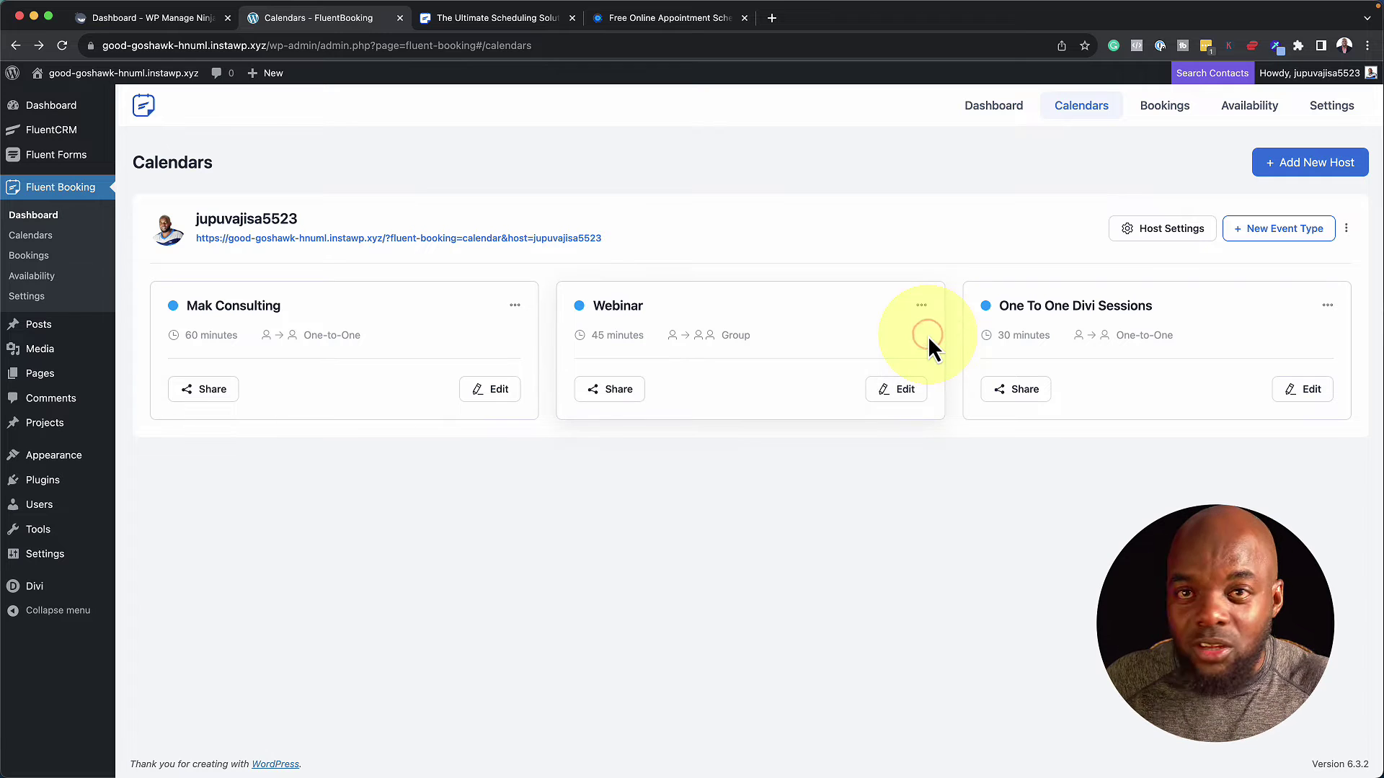
{"action": "left_click", "coordinate": [515, 306]}
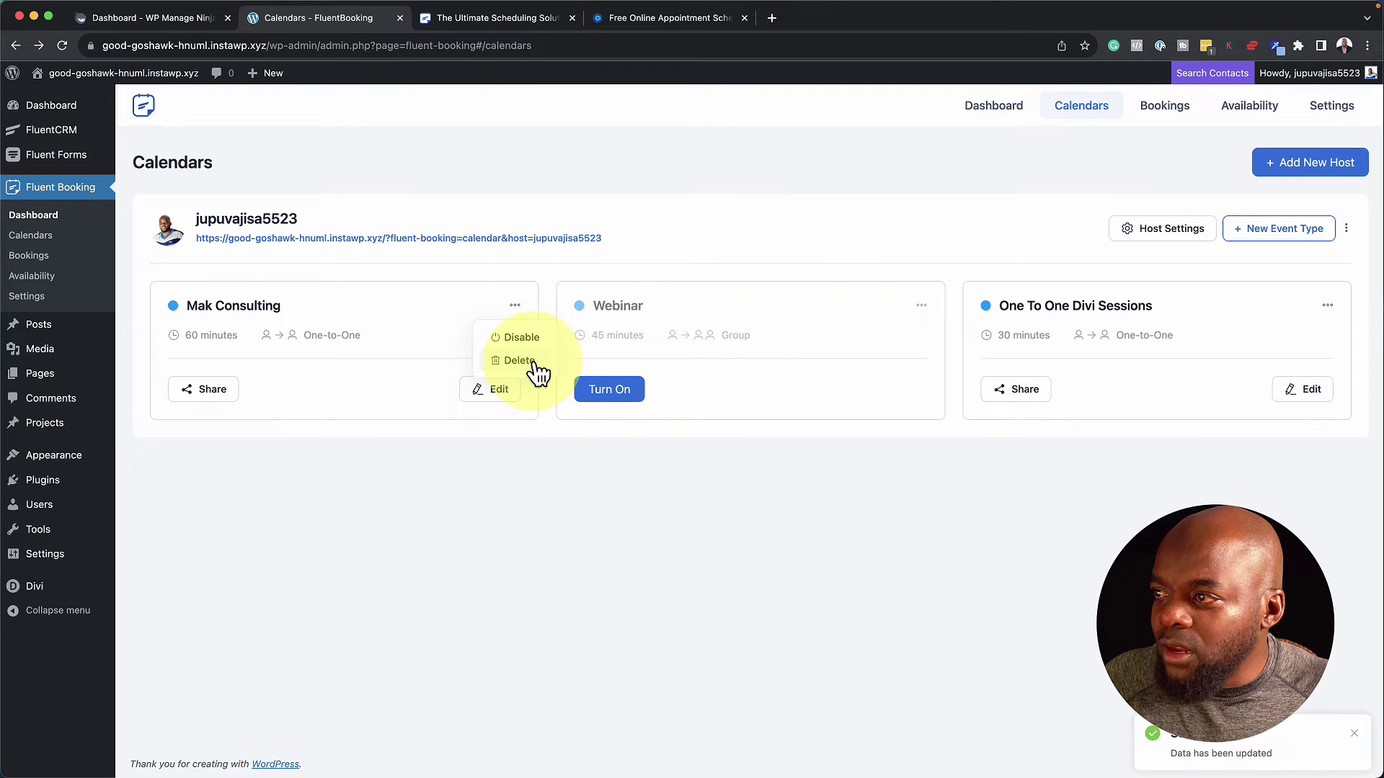
{"action": "left_click", "coordinate": [534, 362]}
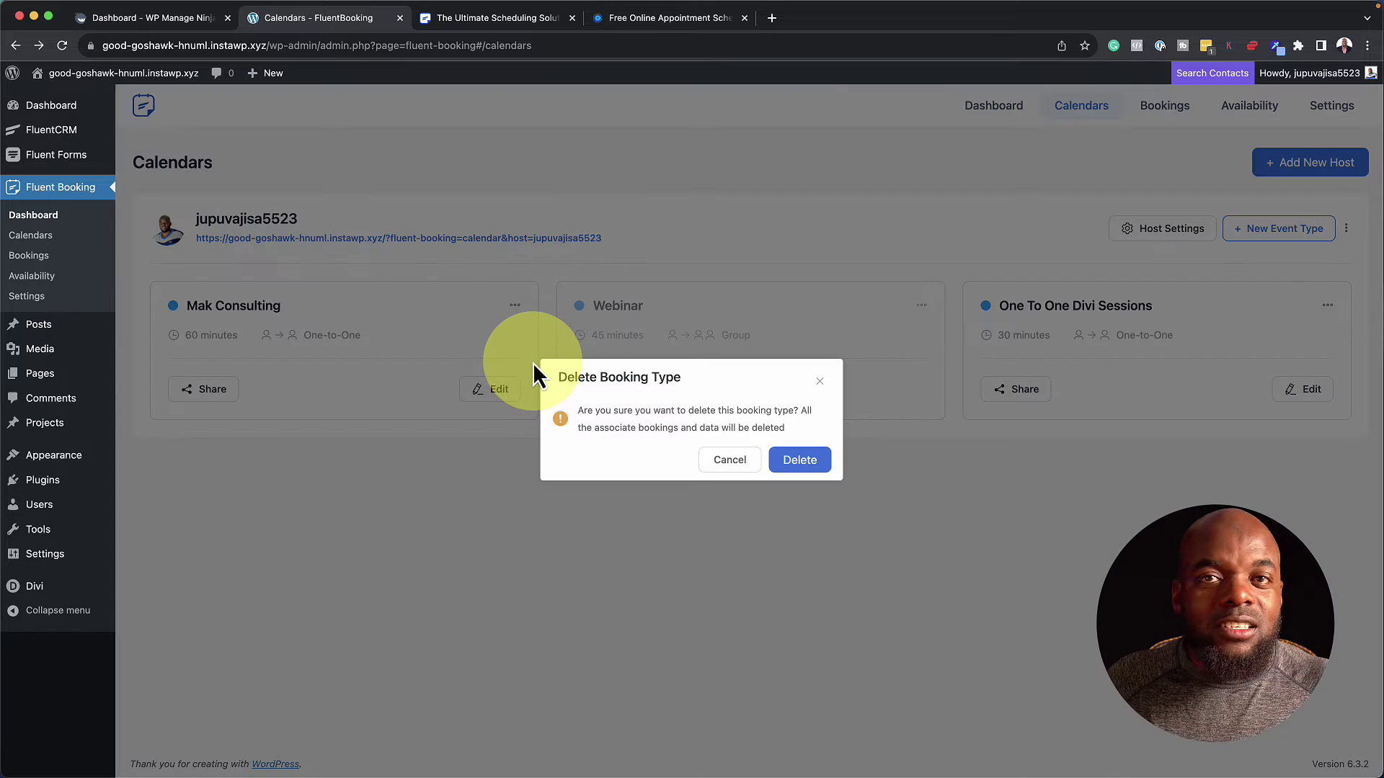
{"action": "left_click", "coordinate": [729, 460]}
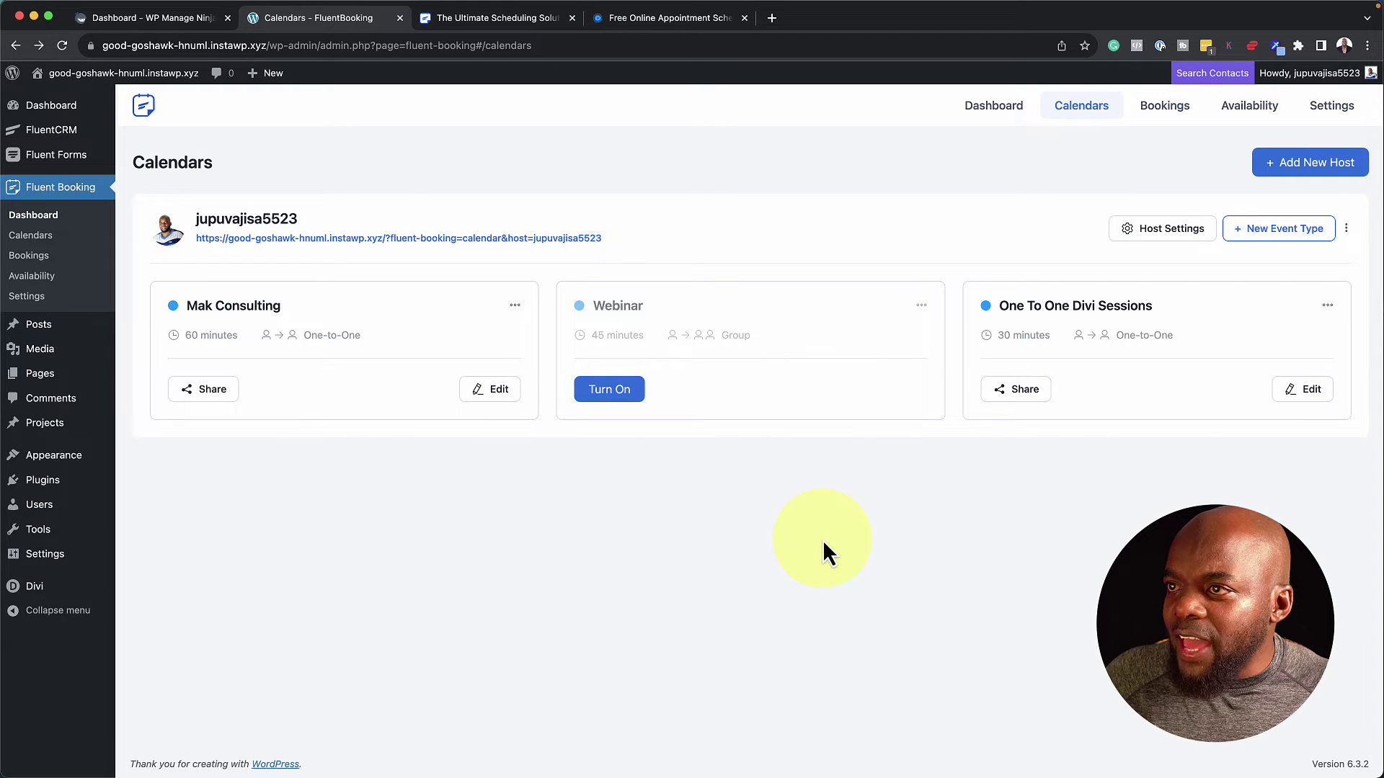
View the landing page of the One To One Divi Sessions event from its sharing options
{"action": "left_click", "coordinate": [1015, 393]}
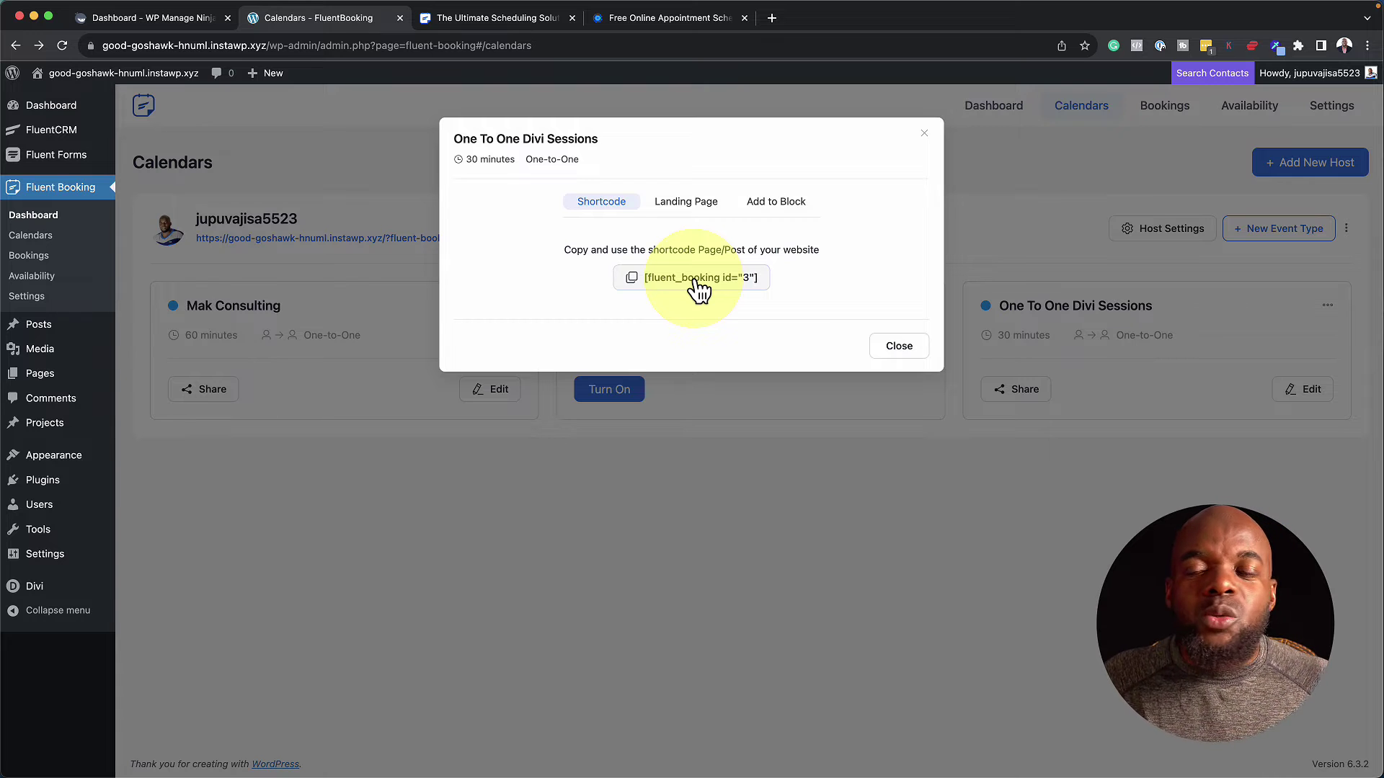
{"action": "left_click", "coordinate": [692, 202]}
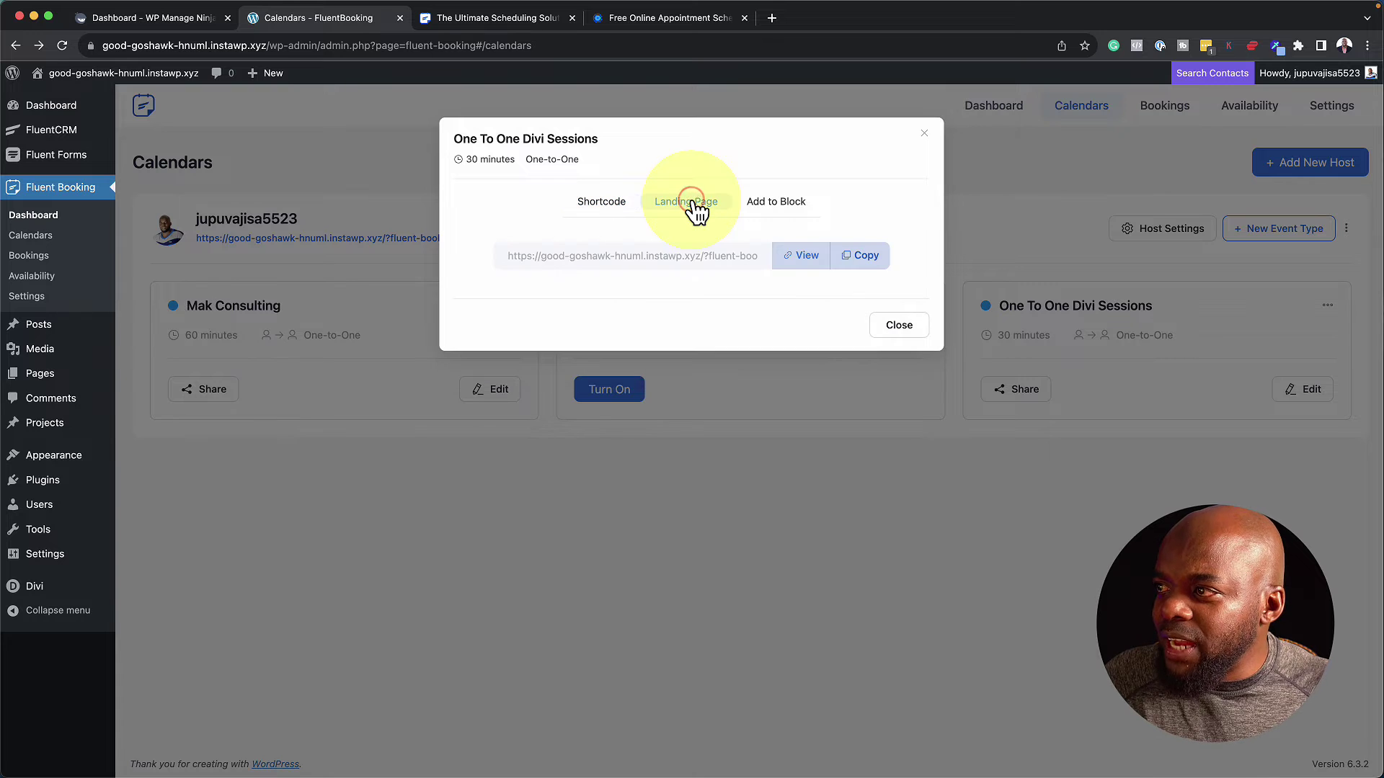
{"action": "left_click", "coordinate": [806, 255]}
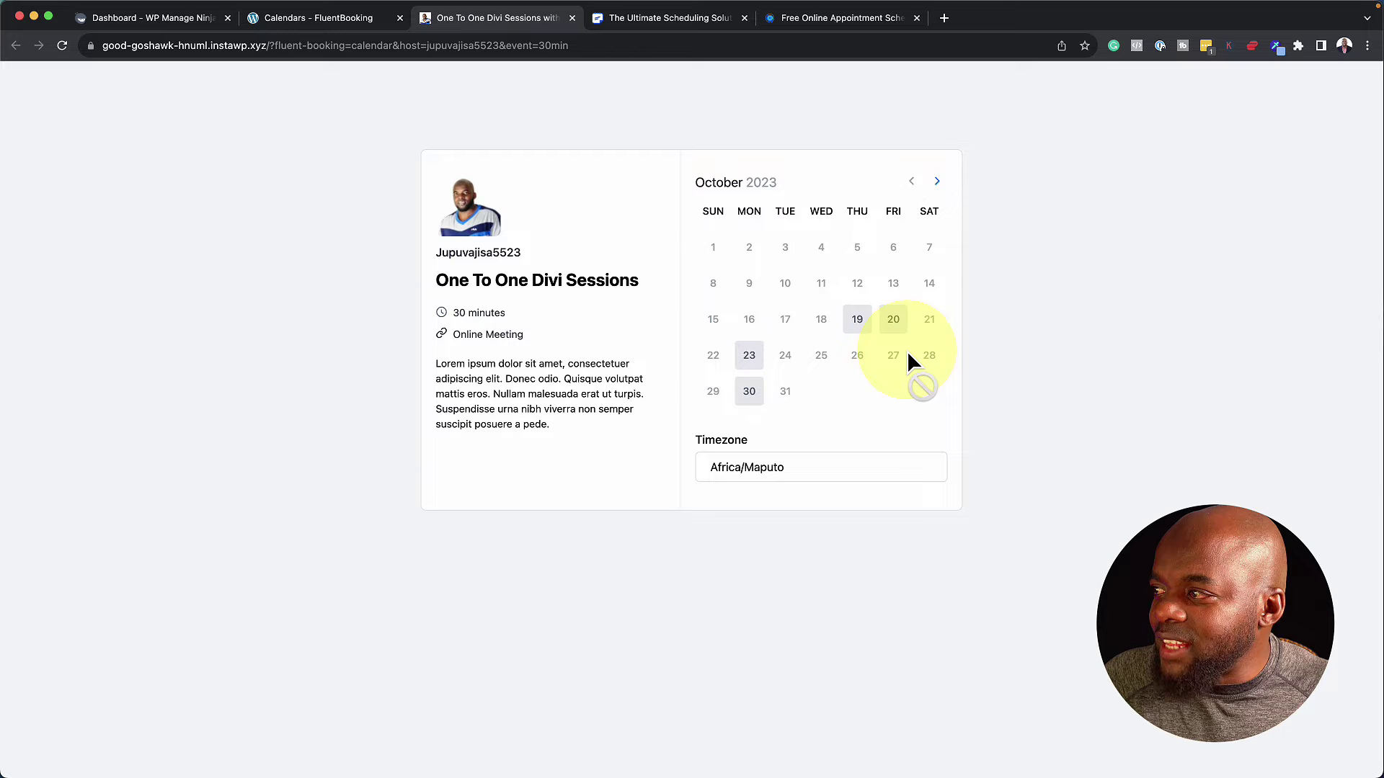
Schedule a test meeting for Monday, October 30, 2023 at 10:00 AM, entering the attendee's name
{"action": "left_click", "coordinate": [750, 393]}
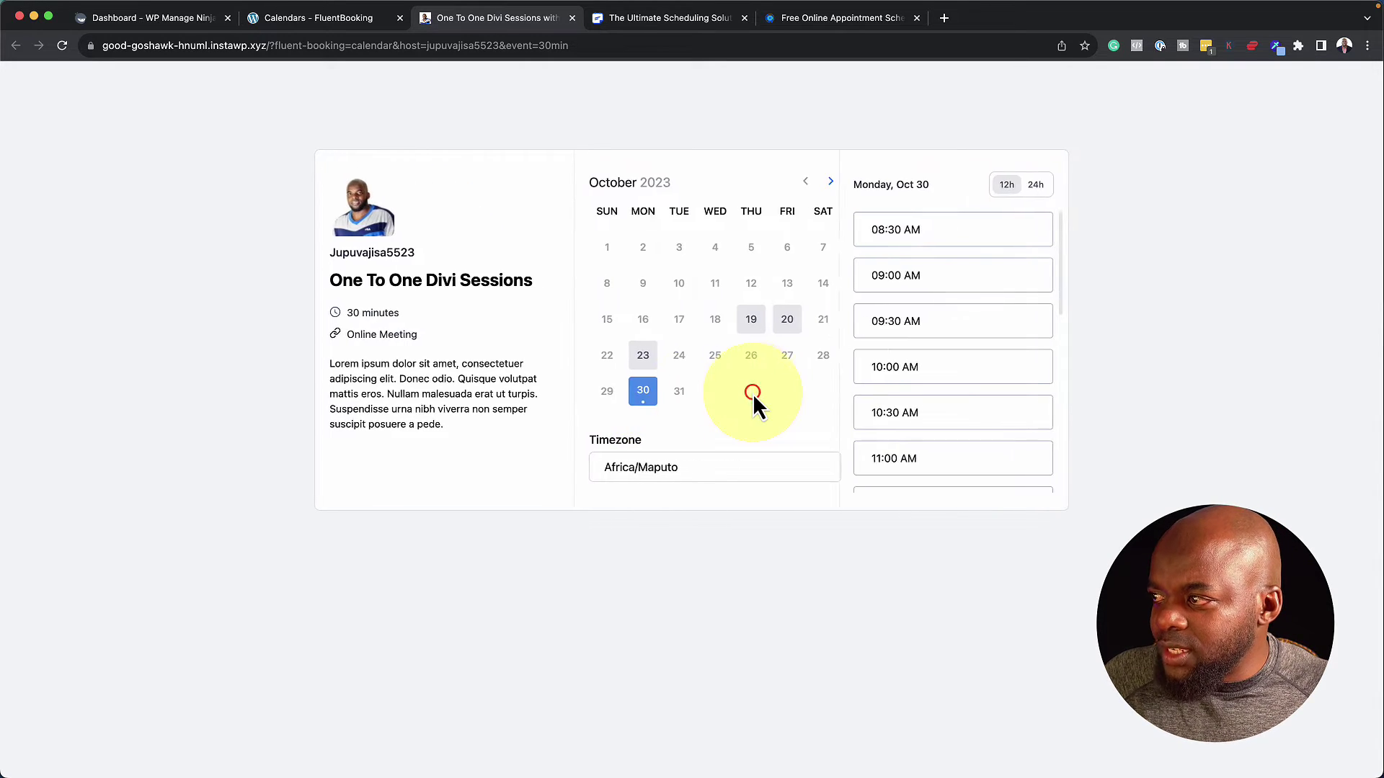
{"action": "left_click", "coordinate": [944, 375]}
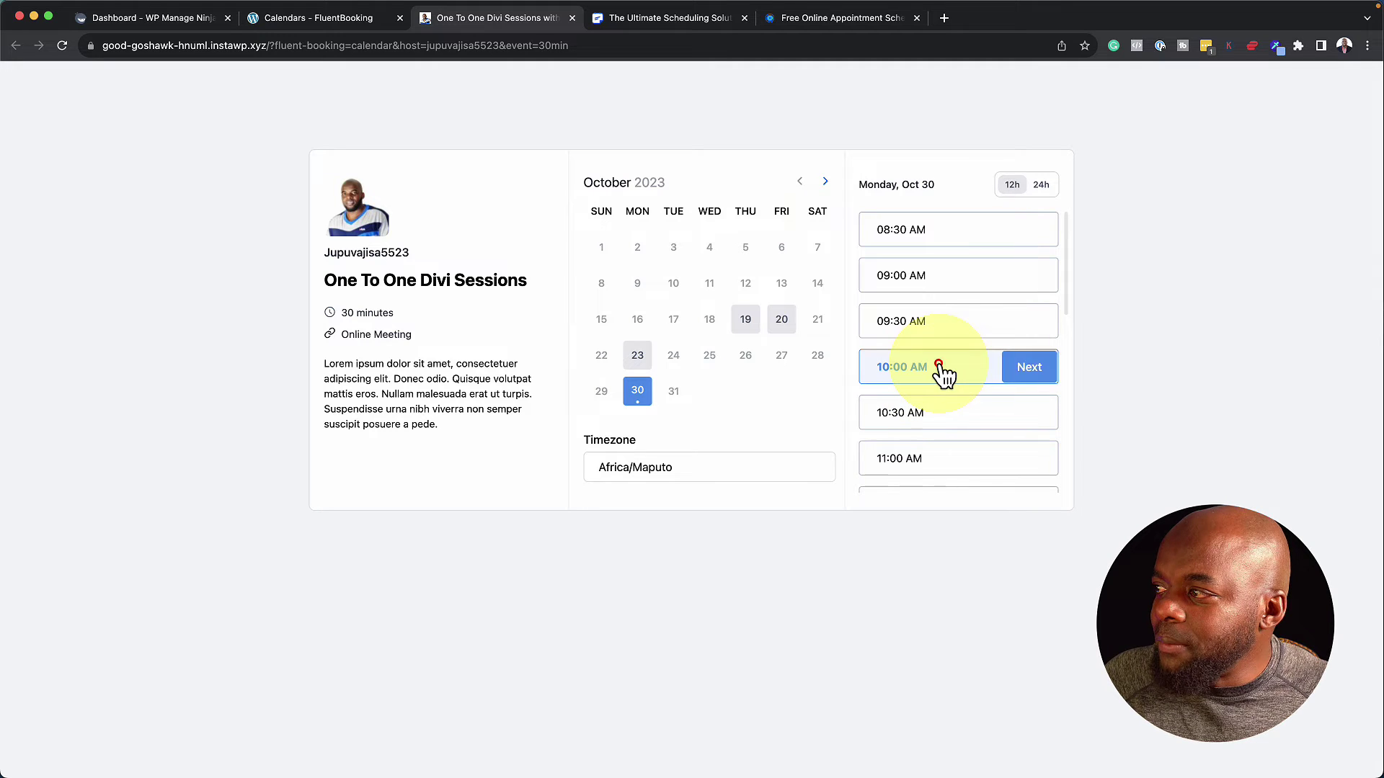
{"action": "left_click", "coordinate": [1042, 373]}
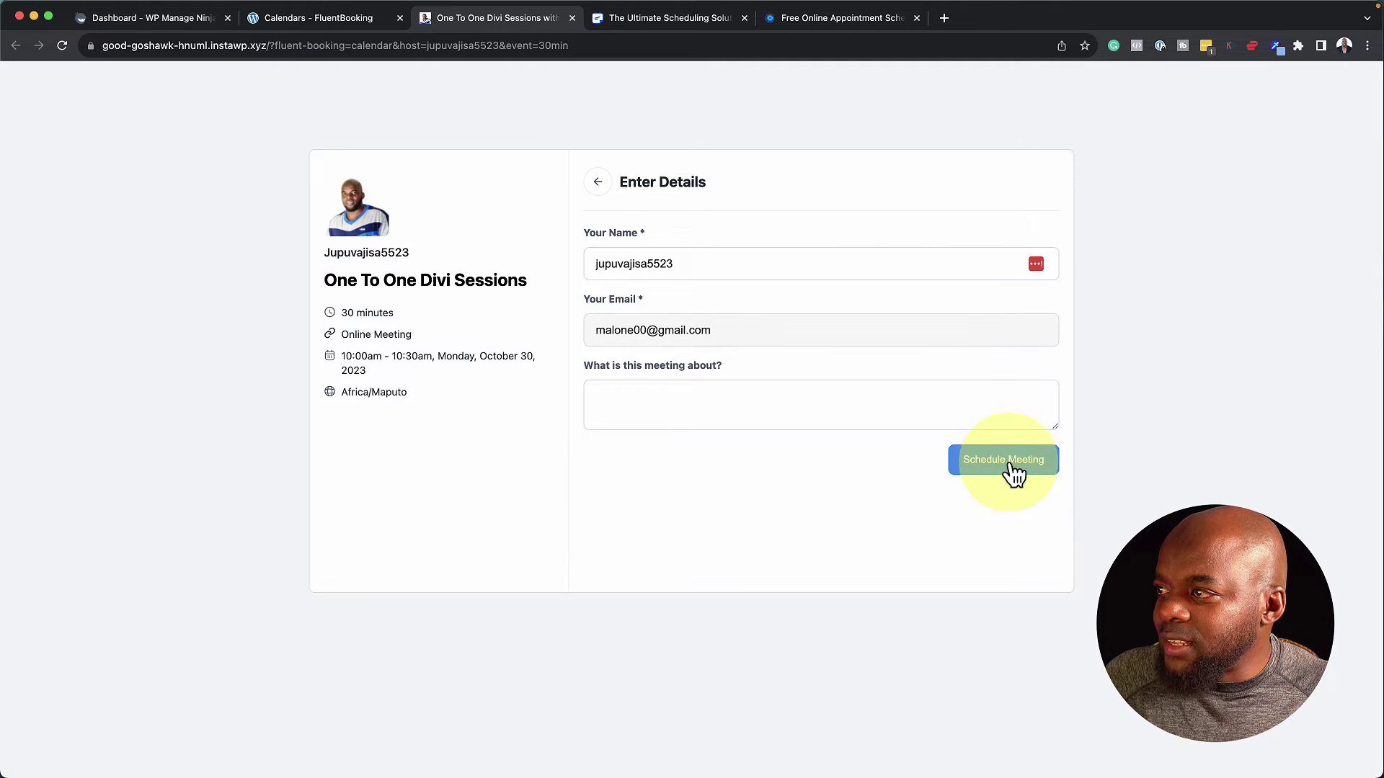
{"action": "left_click", "coordinate": [712, 264]}
{"action": "double_click", "coordinate": [712, 264]}
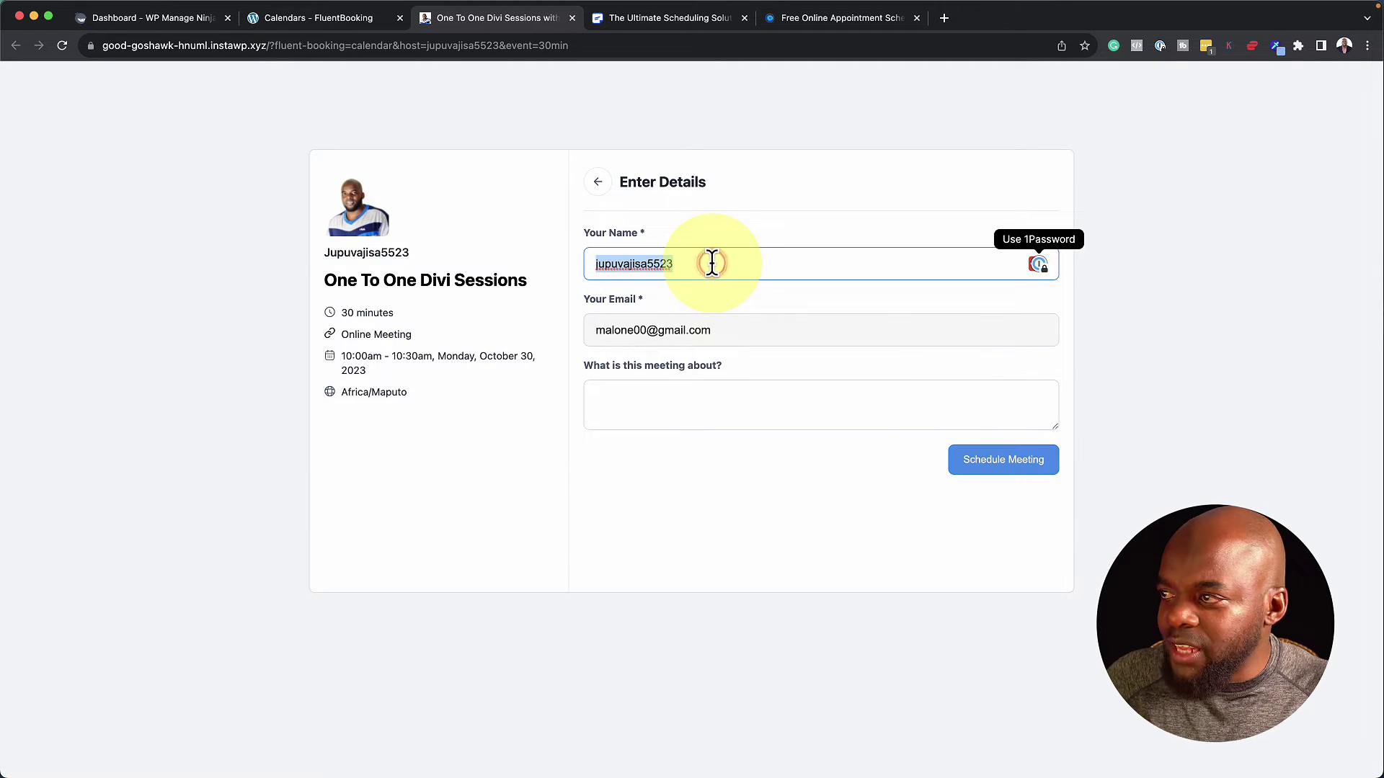
{"action": "type", "text": "JoHn Doe"}
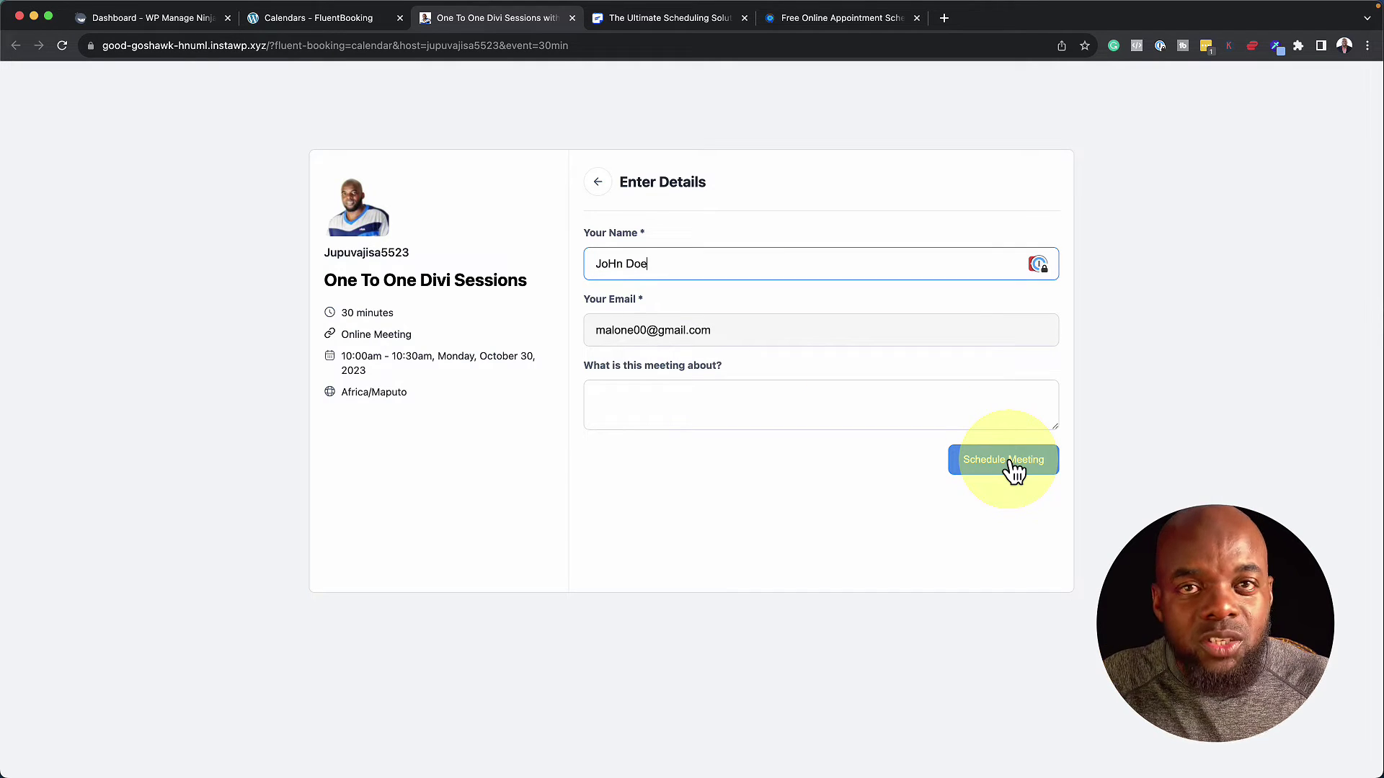
{"action": "left_click", "coordinate": [1011, 462]}
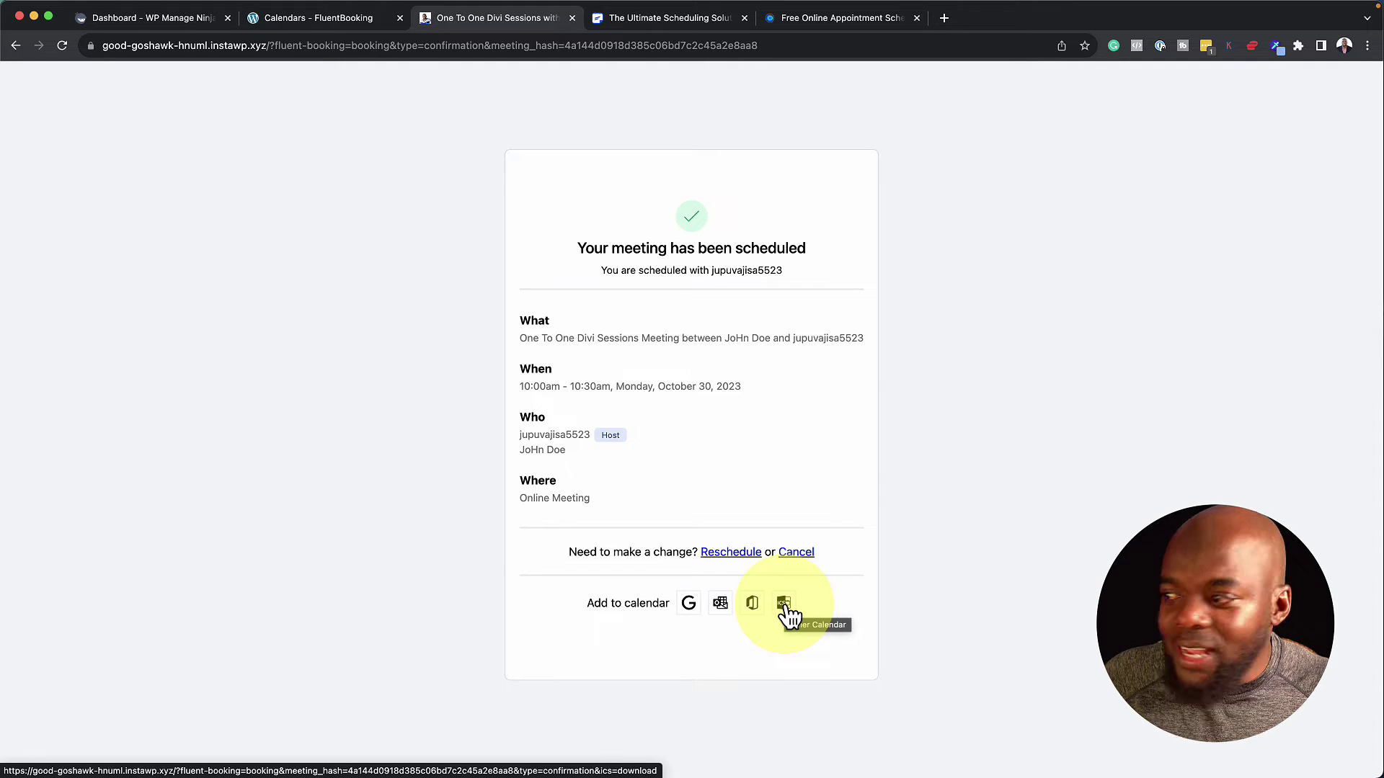
Add the scheduled One To One Divi Sessions meeting to Google Calendar and save the event there
{"action": "left_click", "coordinate": [696, 617]}
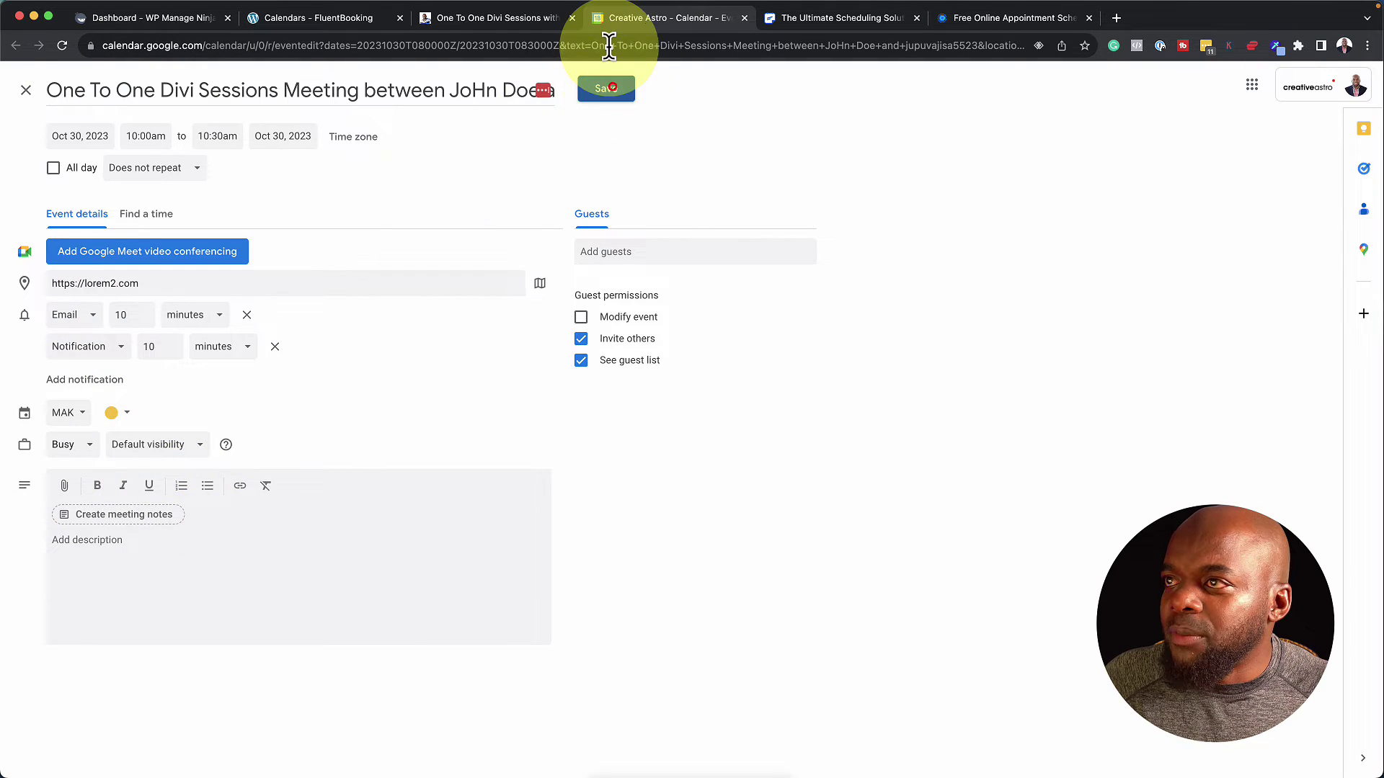
{"action": "left_click", "coordinate": [605, 87]}
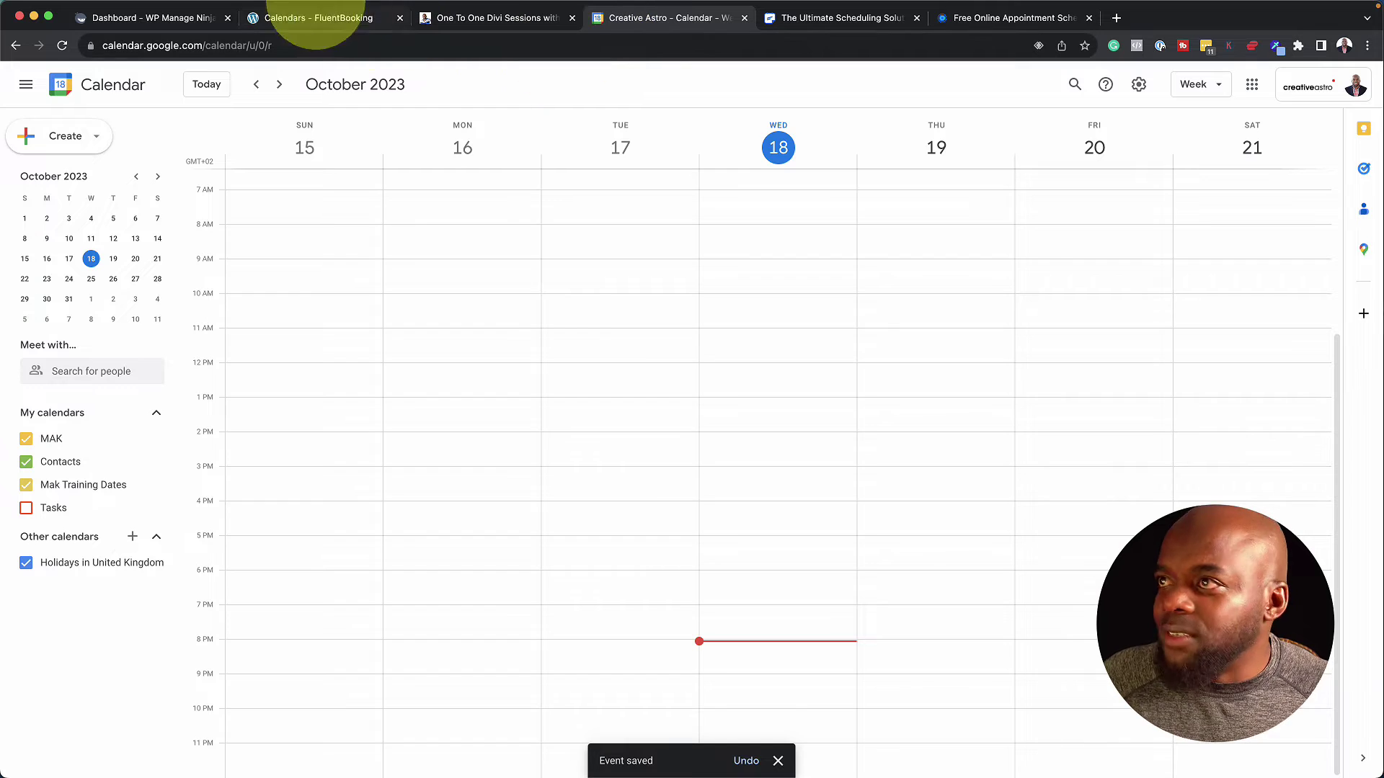
Return to the FluentBooking calendars and examine the Add to Block sharing option of the One To One Divi Sessions event
{"action": "left_click", "coordinate": [317, 17]}
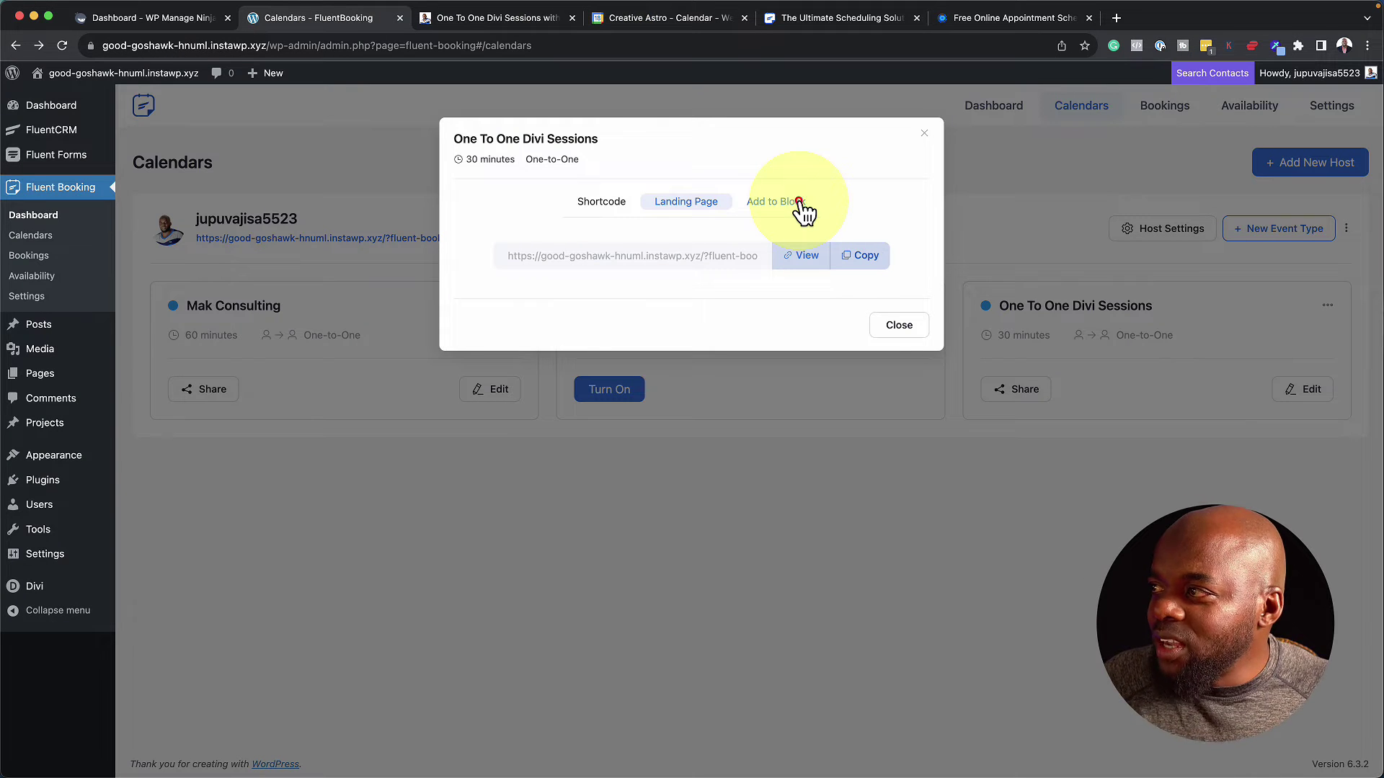
{"action": "left_click", "coordinate": [800, 204]}
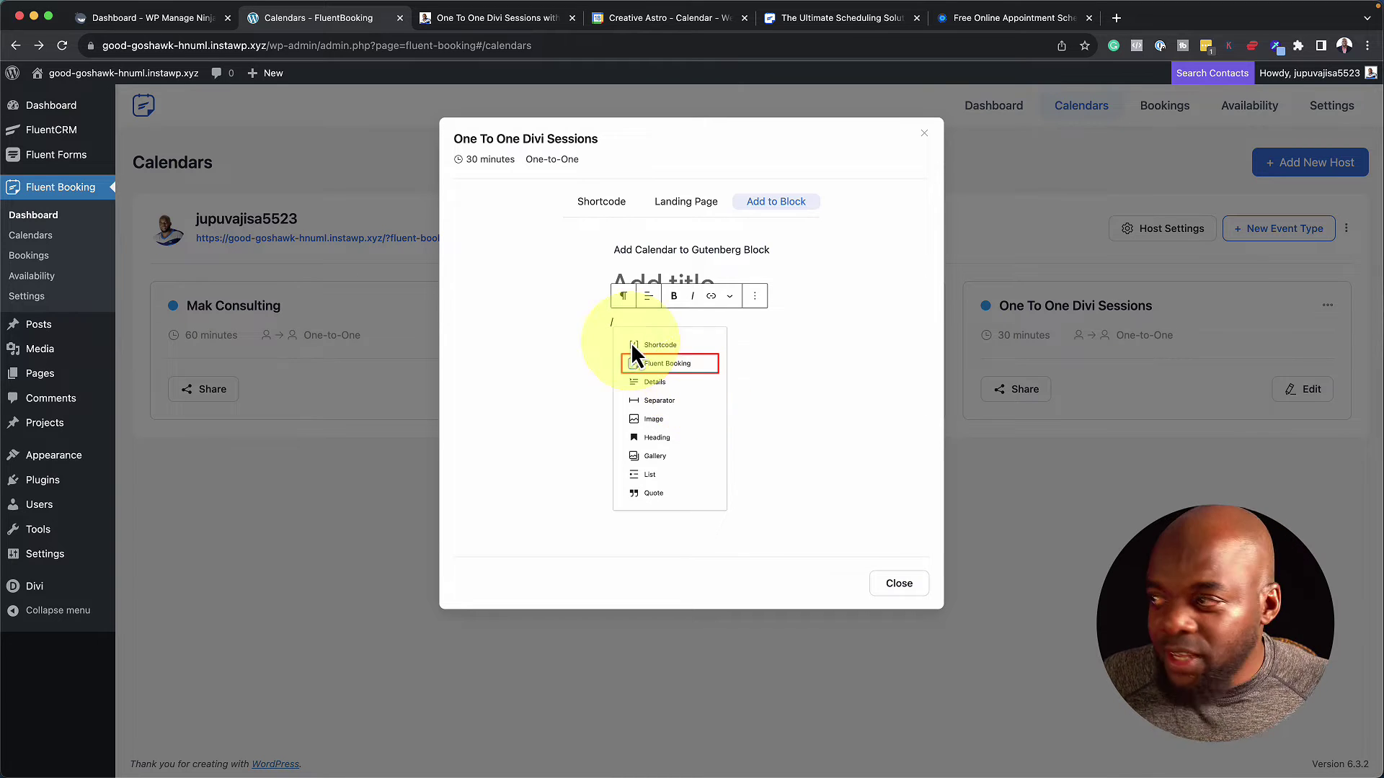
{"action": "left_click", "coordinate": [927, 137]}
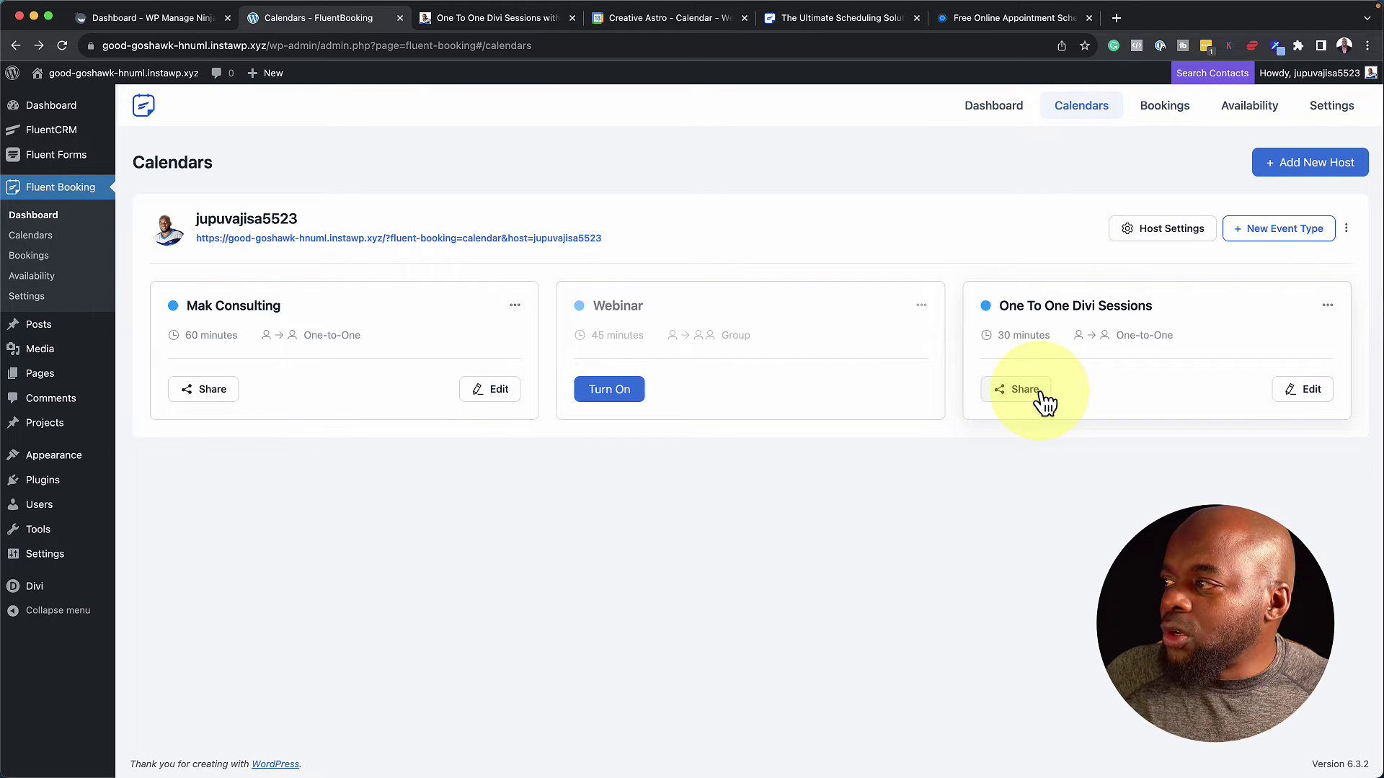
Copy the shortcode [fluent_booking id="3"] from the One To One Divi Sessions event's sharing options
{"action": "left_click", "coordinate": [1043, 399]}
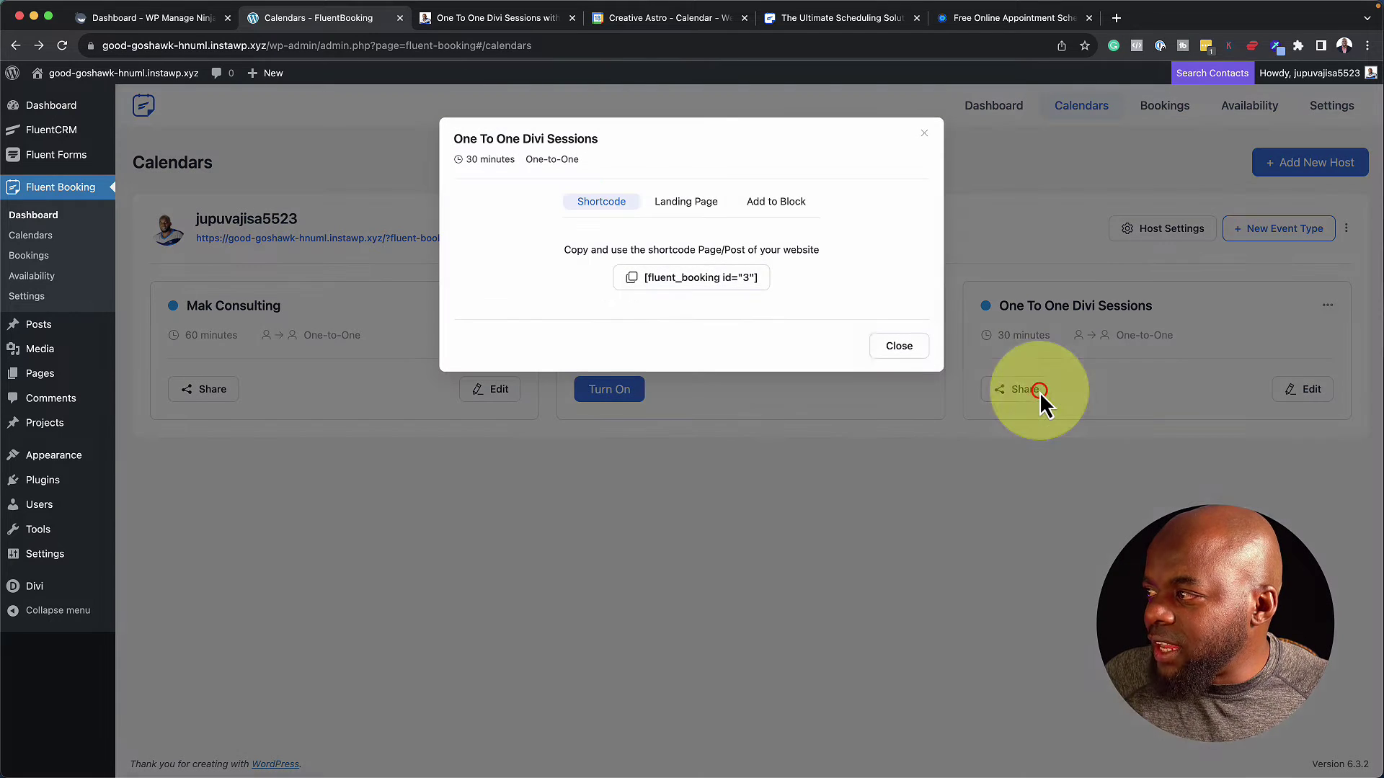
{"action": "left_click", "coordinate": [701, 279]}
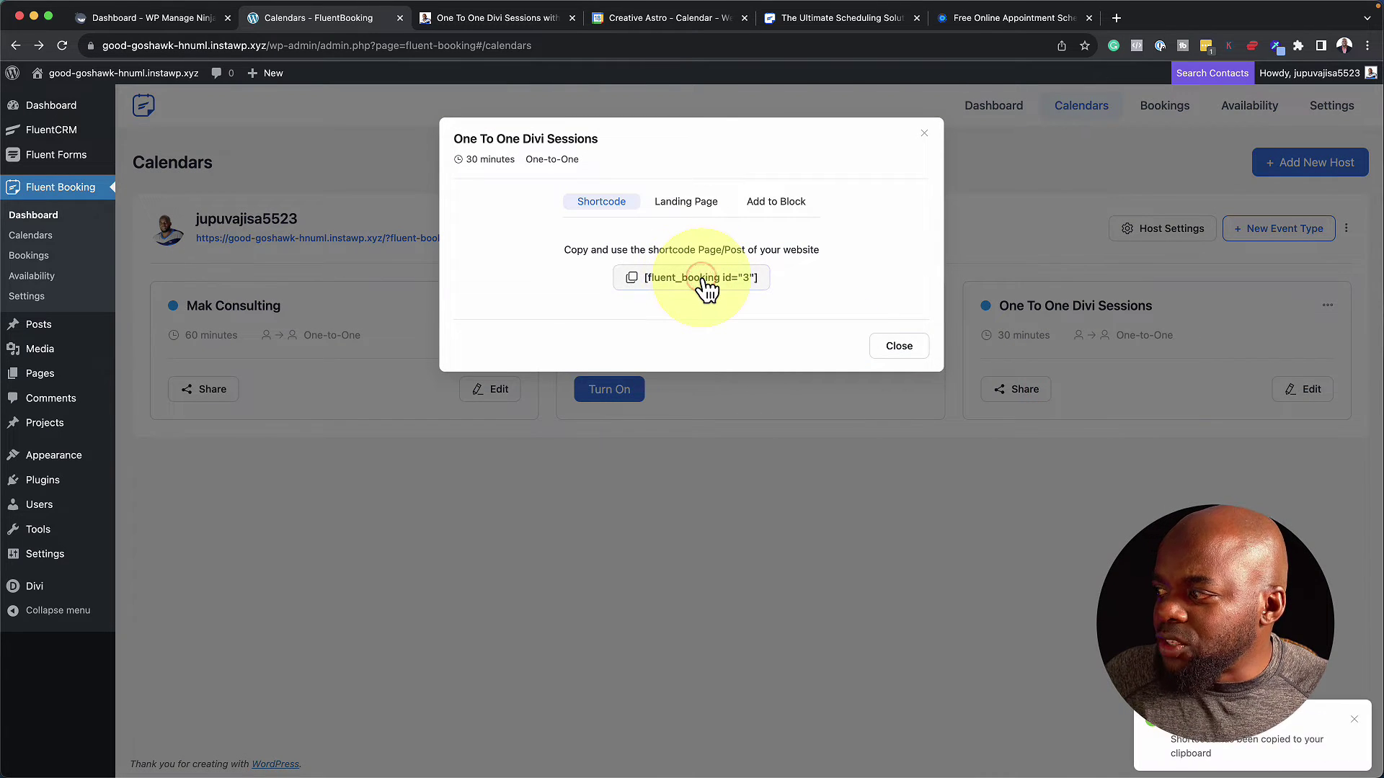
{"action": "left_click", "coordinate": [823, 464]}
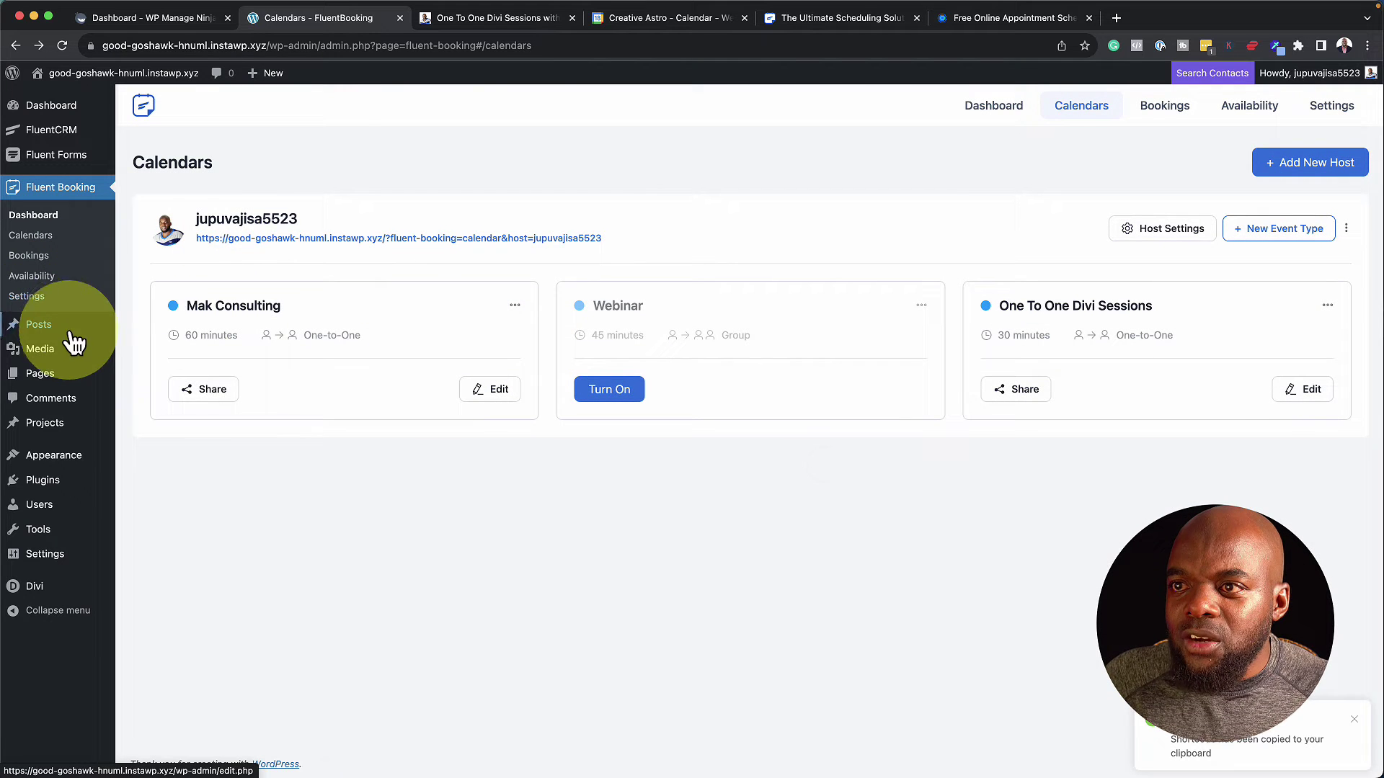
Create a new page titled "Test Booking" in a separate browser tab and start building it from scratch with Divi Builder
{"action": "mouse_move", "coordinate": [62, 380]}
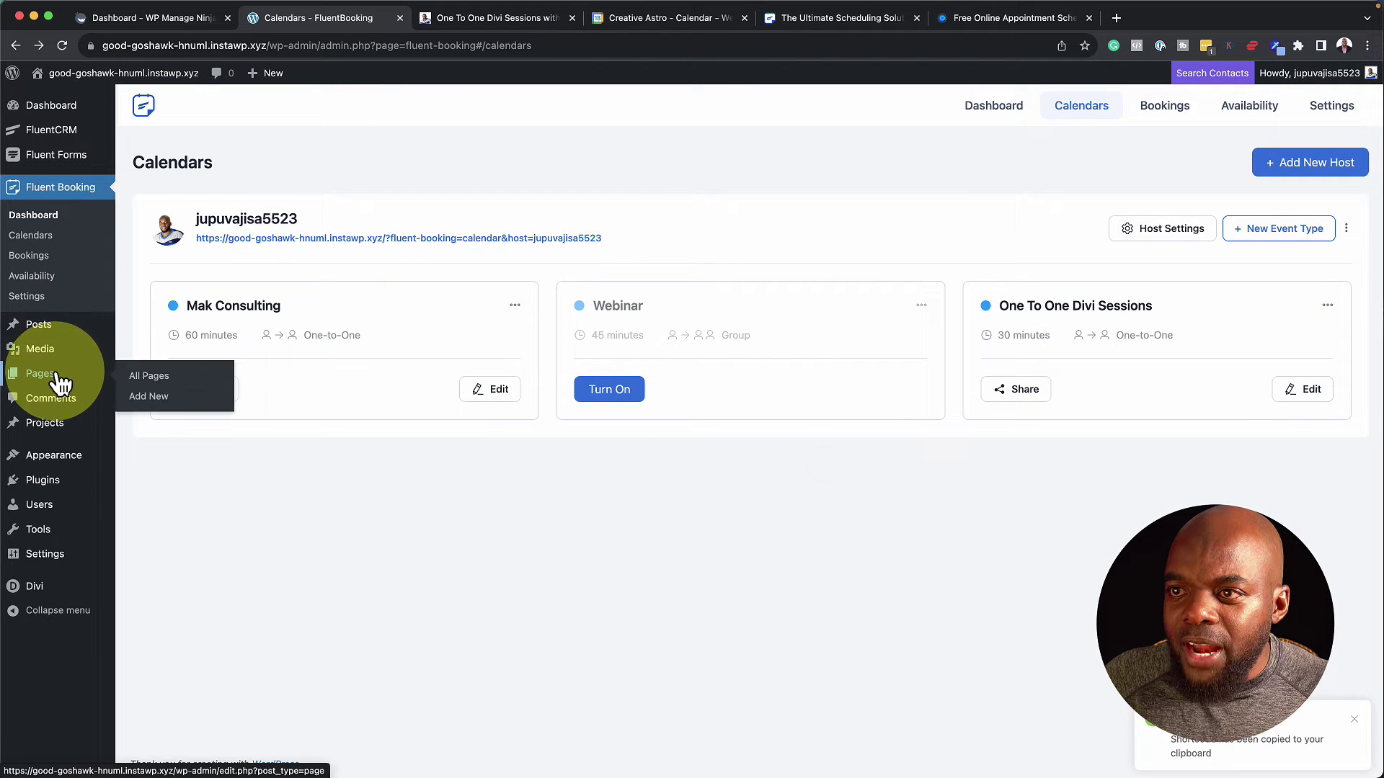
{"action": "left_click", "coordinate": [153, 398], "text": "super"}
{"action": "left_click", "coordinate": [508, 21]}
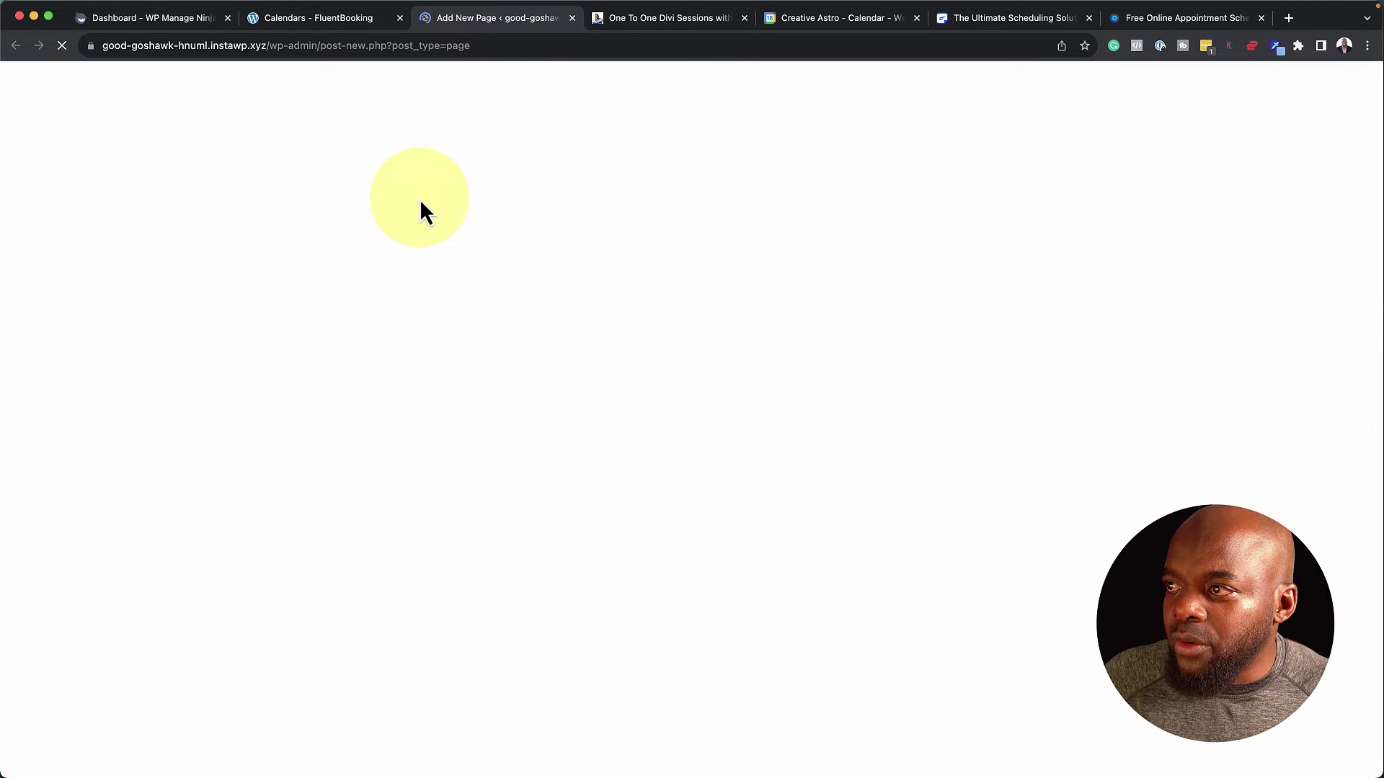
{"action": "type", "text": "Test Booking"}
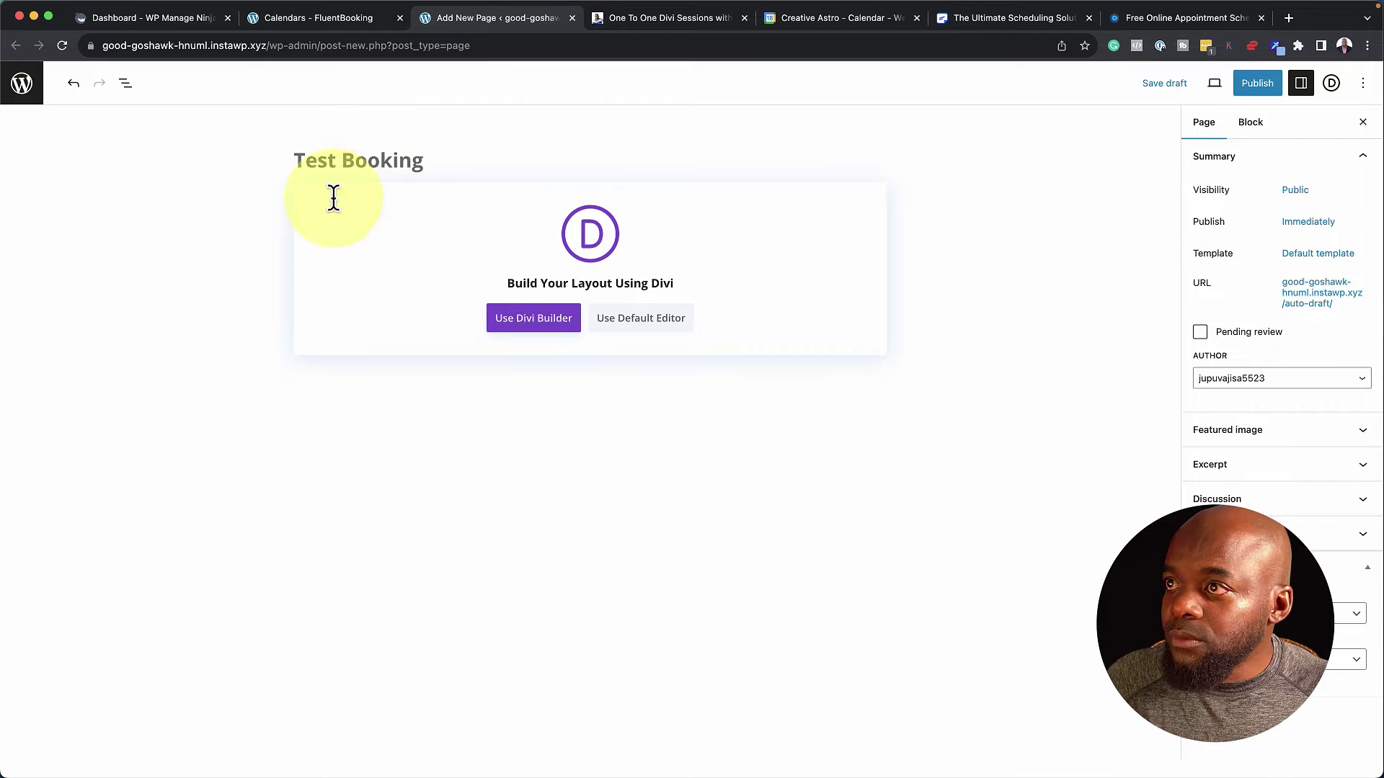
{"action": "left_click", "coordinate": [566, 321]}
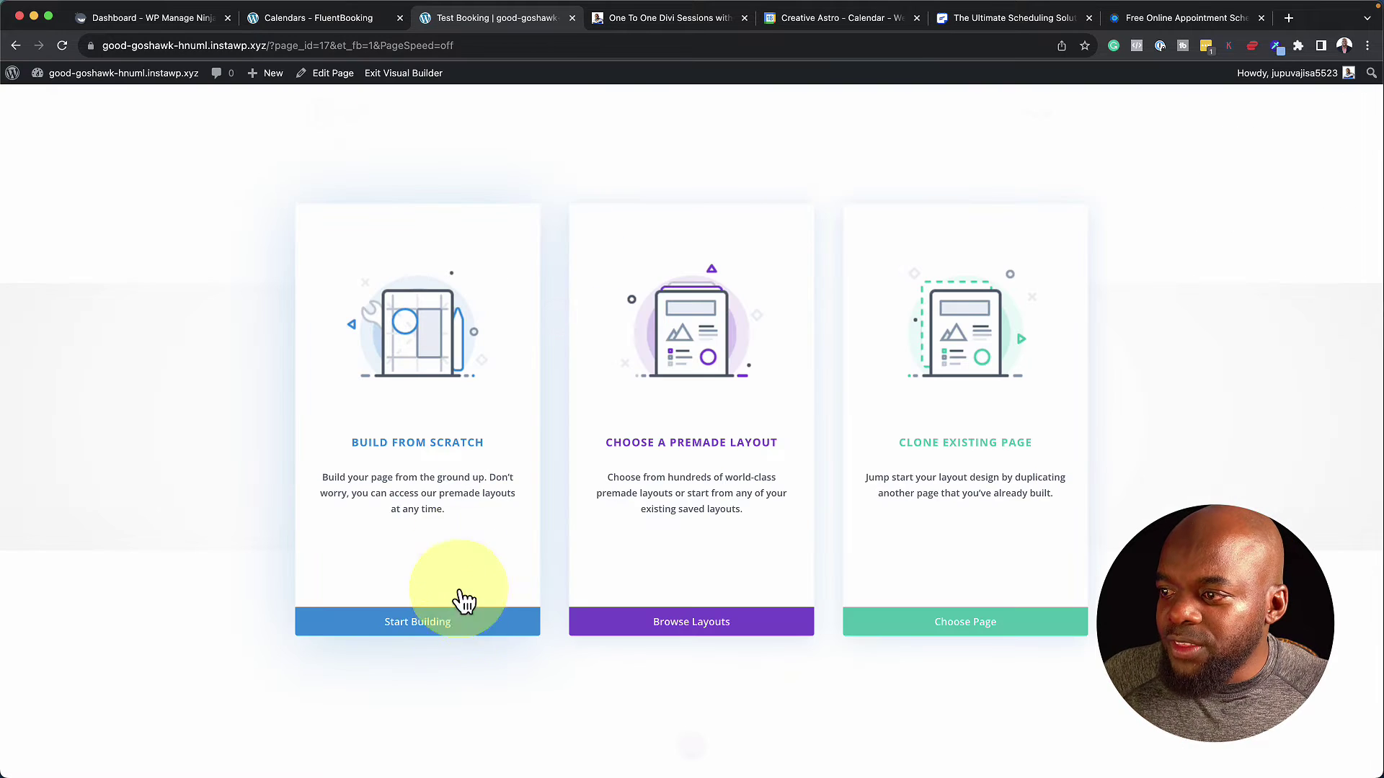
{"action": "left_click", "coordinate": [447, 448]}
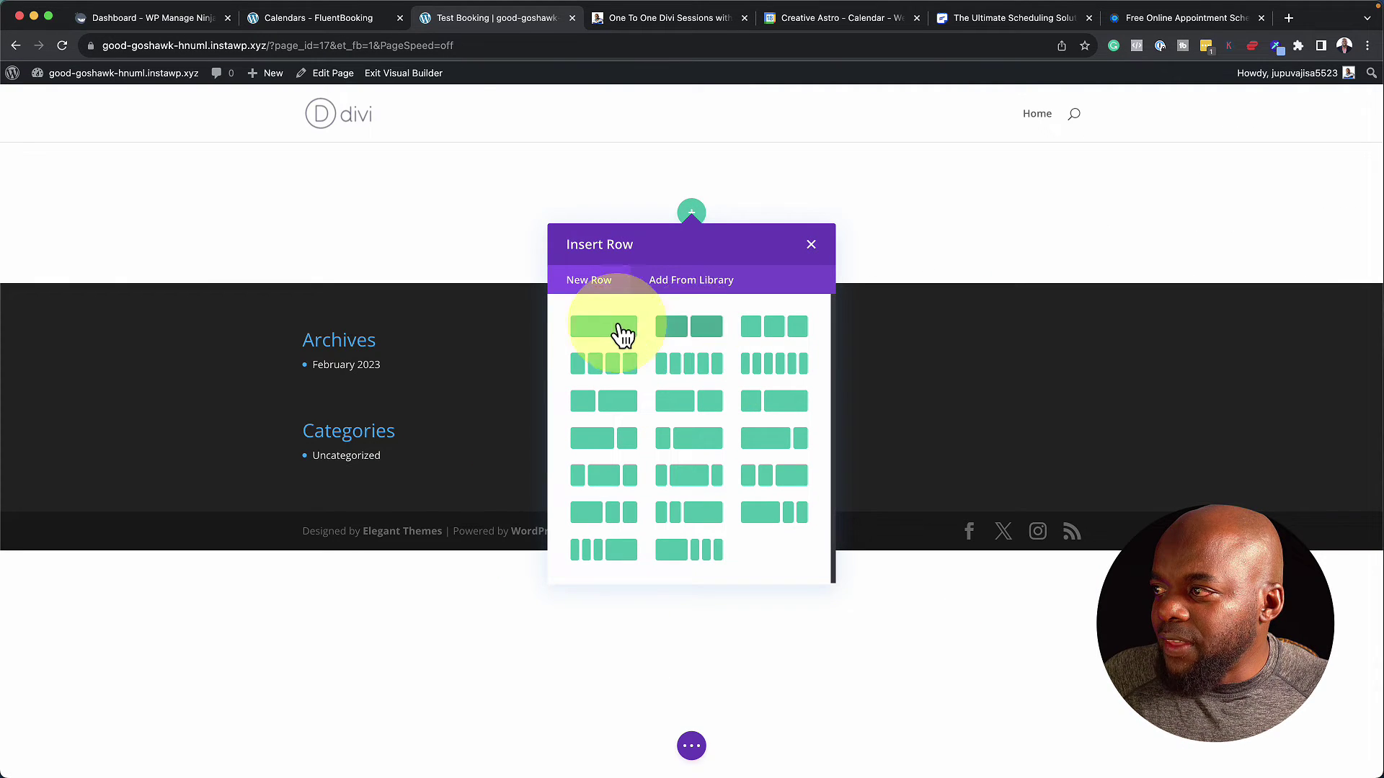
Insert a two-column row and add a Text module containing the copied booking shortcode to its second column
{"action": "left_click", "coordinate": [707, 333]}
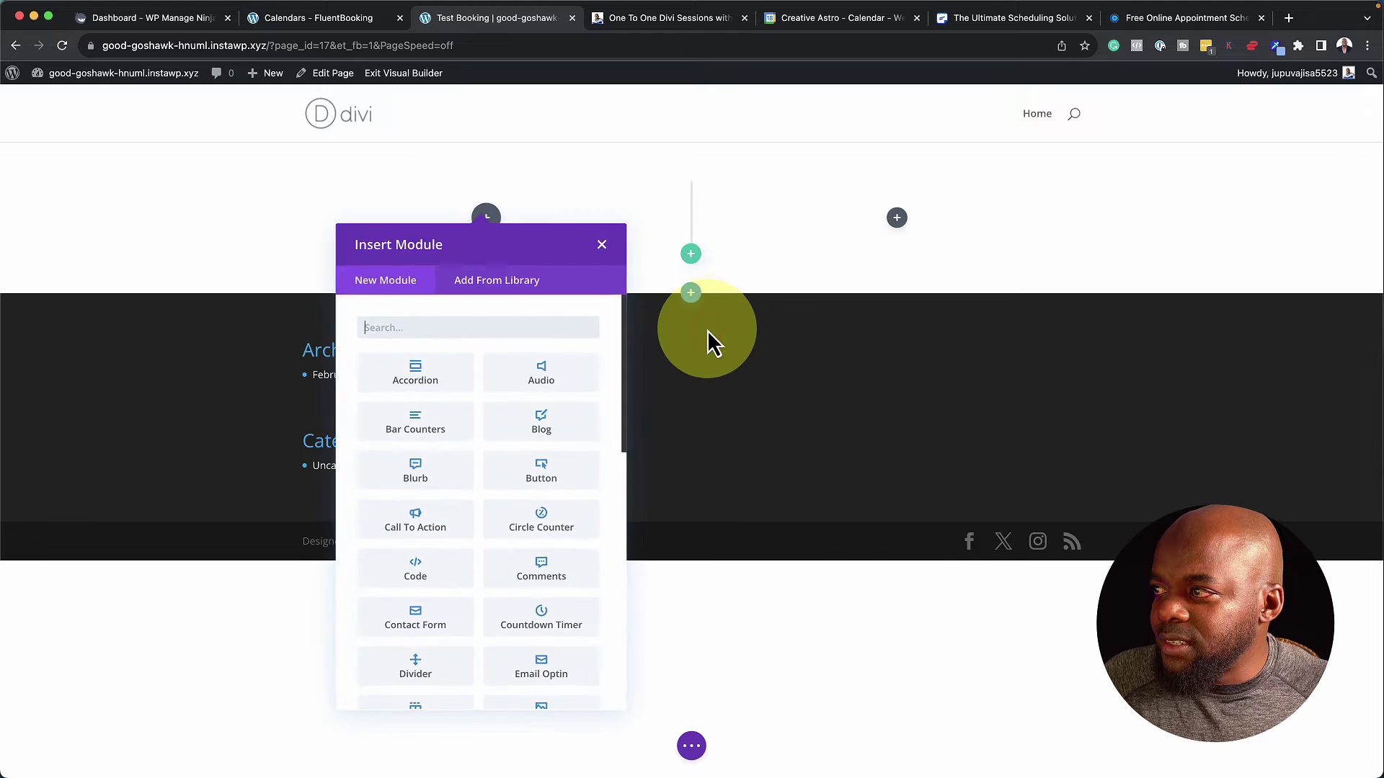
{"action": "left_click", "coordinate": [897, 218]}
{"action": "type", "text": "text"}
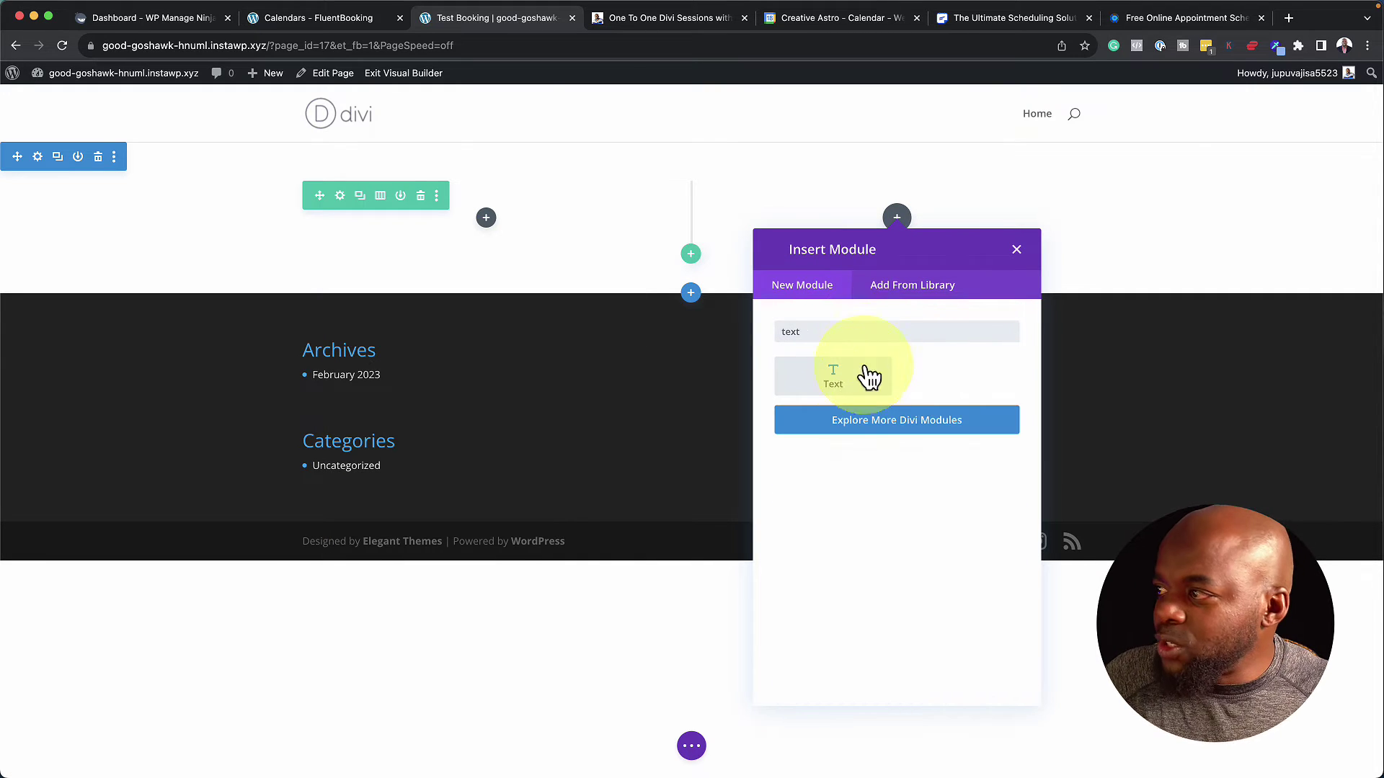
{"action": "left_click", "coordinate": [853, 380]}
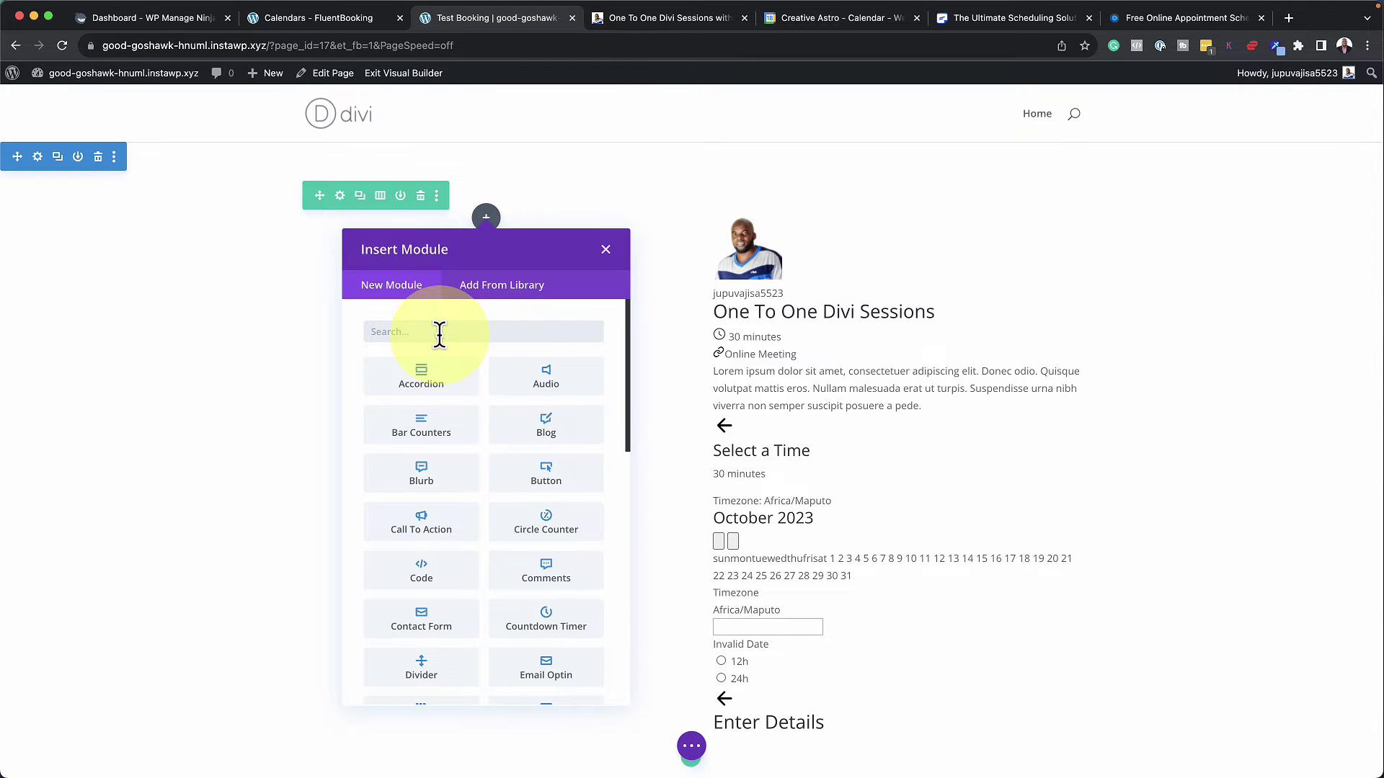
Add an Image module with TELESCOPE.jpg from Downloads to the first column, view the published page, and close it
{"action": "type", "text": "Image"}
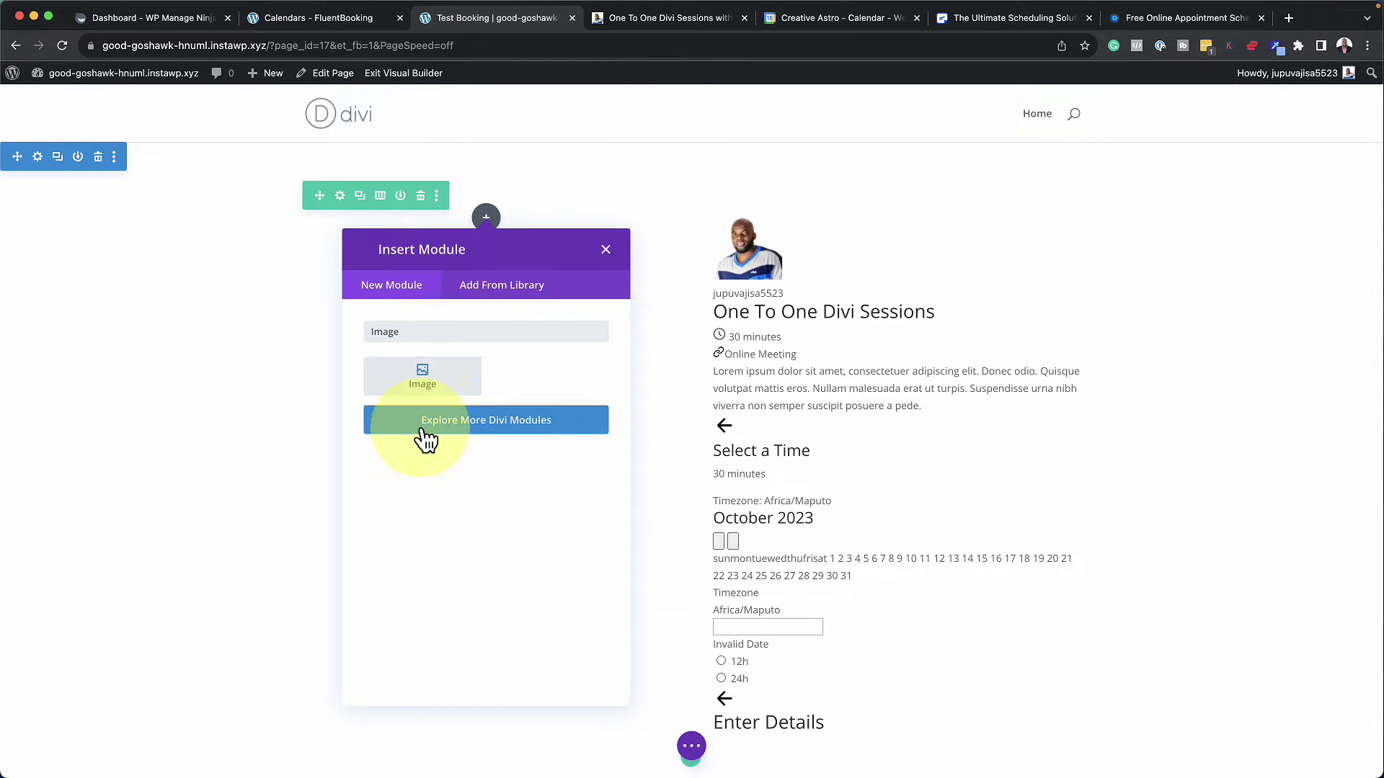
{"action": "left_click", "coordinate": [436, 376]}
{"action": "left_click", "coordinate": [186, 334]}
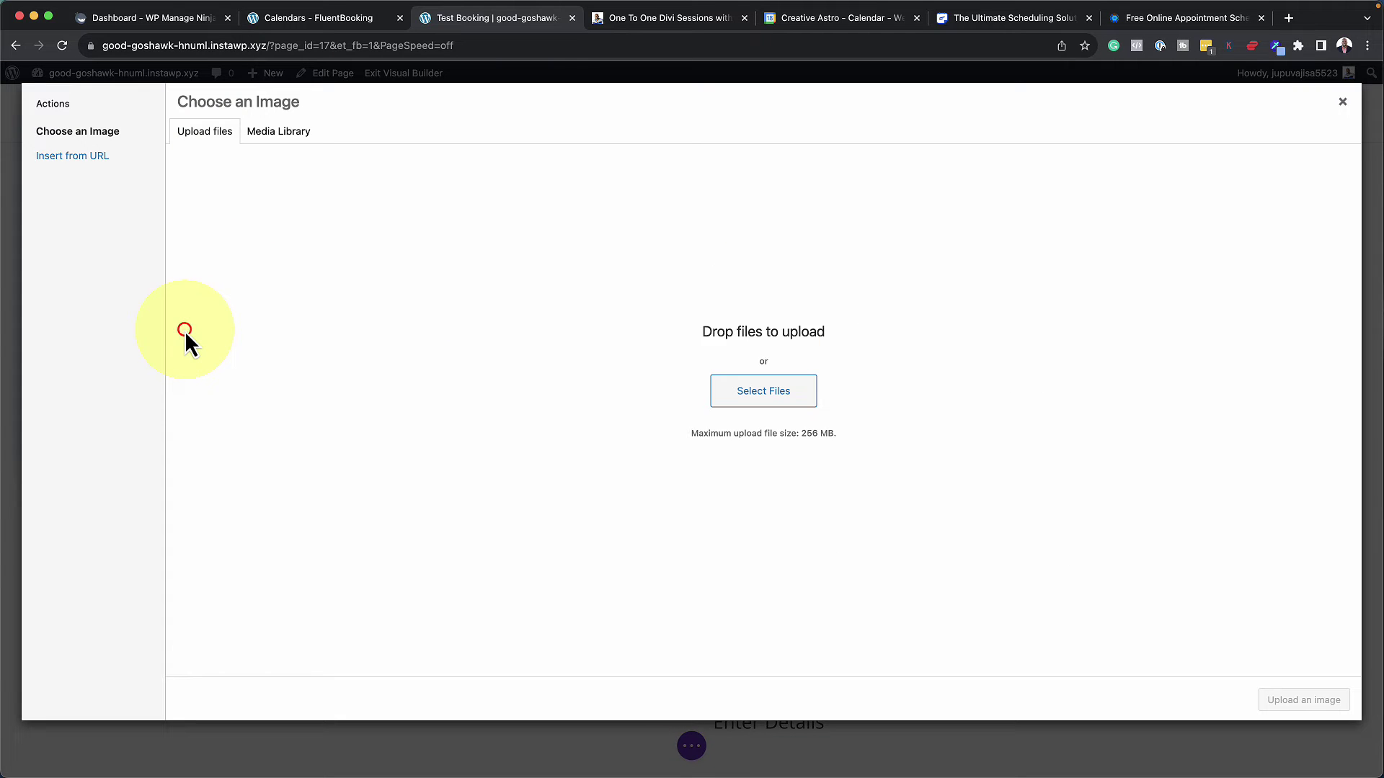
{"action": "left_click", "coordinate": [296, 134]}
{"action": "left_click", "coordinate": [672, 426]}
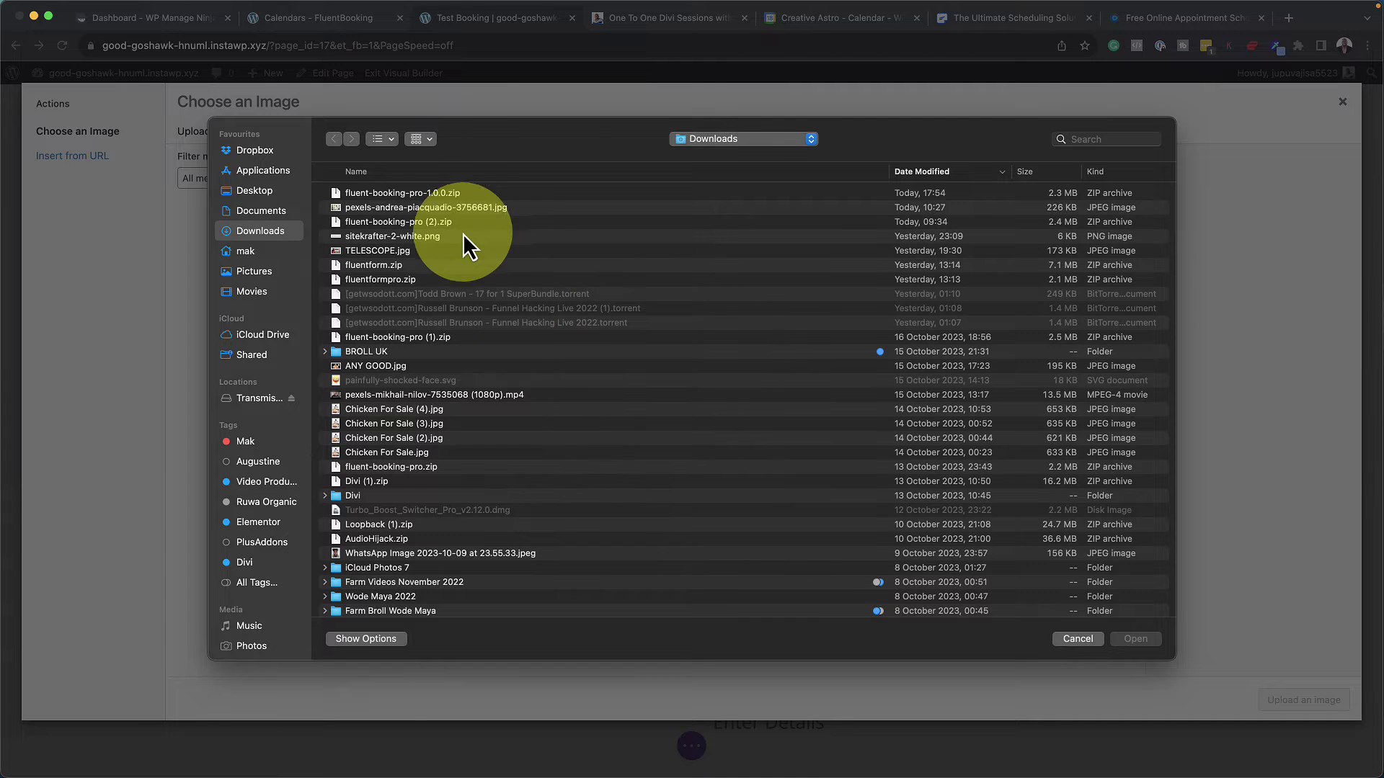
{"action": "left_click", "coordinate": [456, 209]}
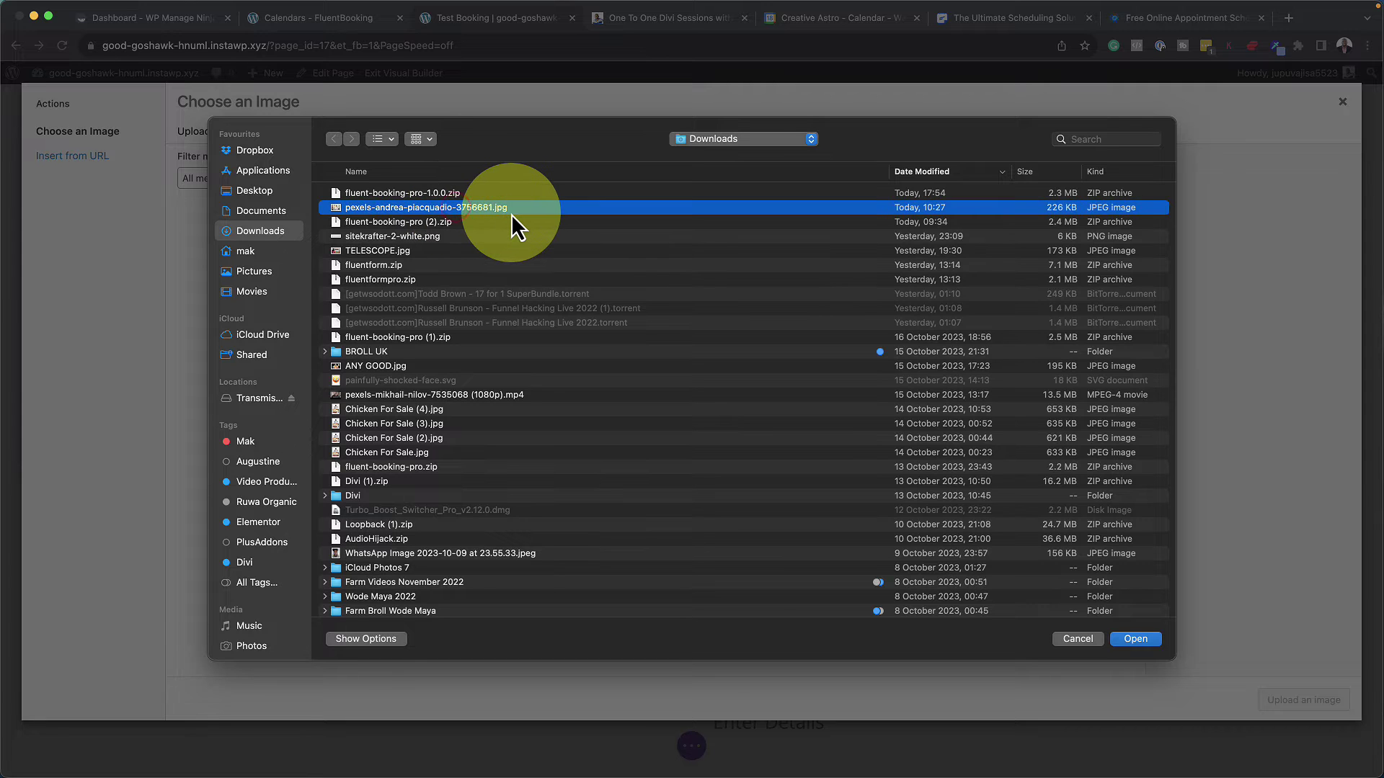
{"action": "left_click", "coordinate": [1137, 640]}
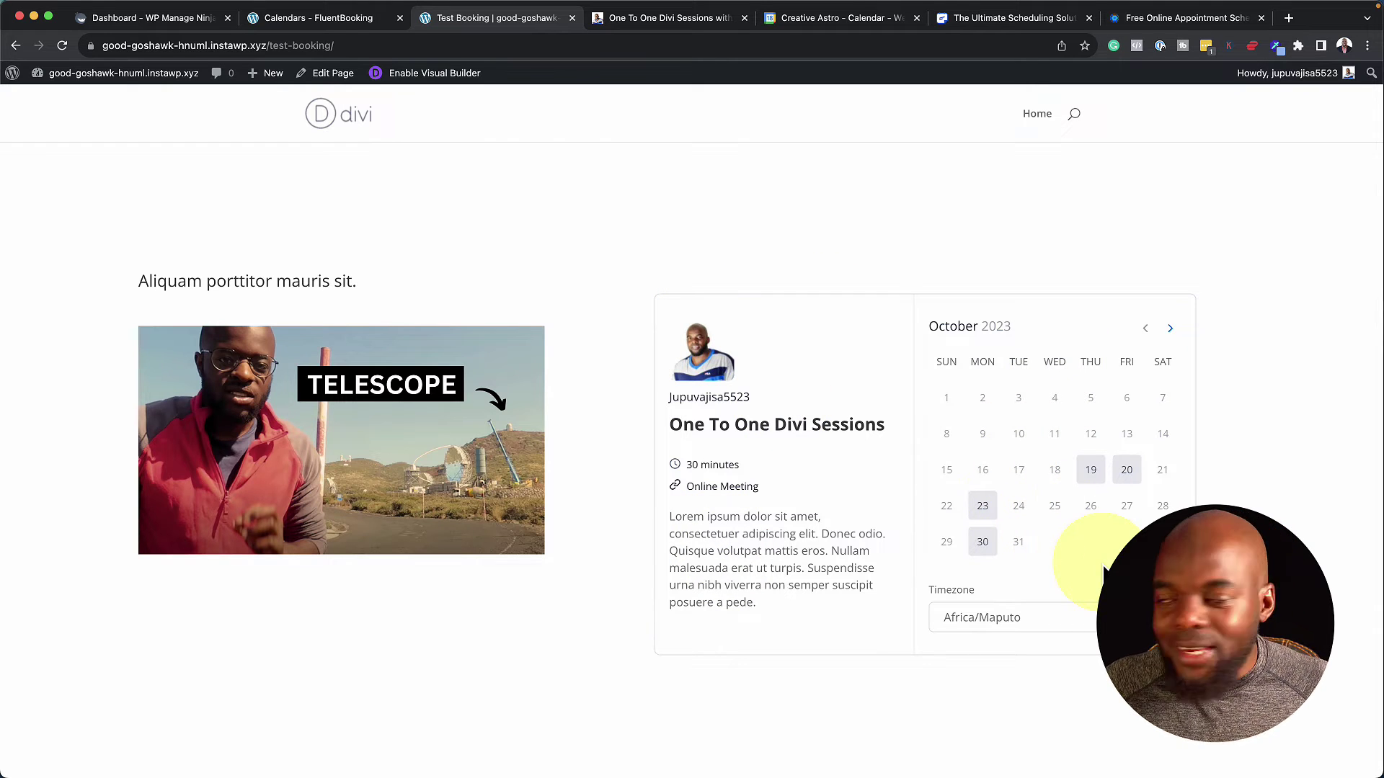
{"action": "key", "text": "super+w"}
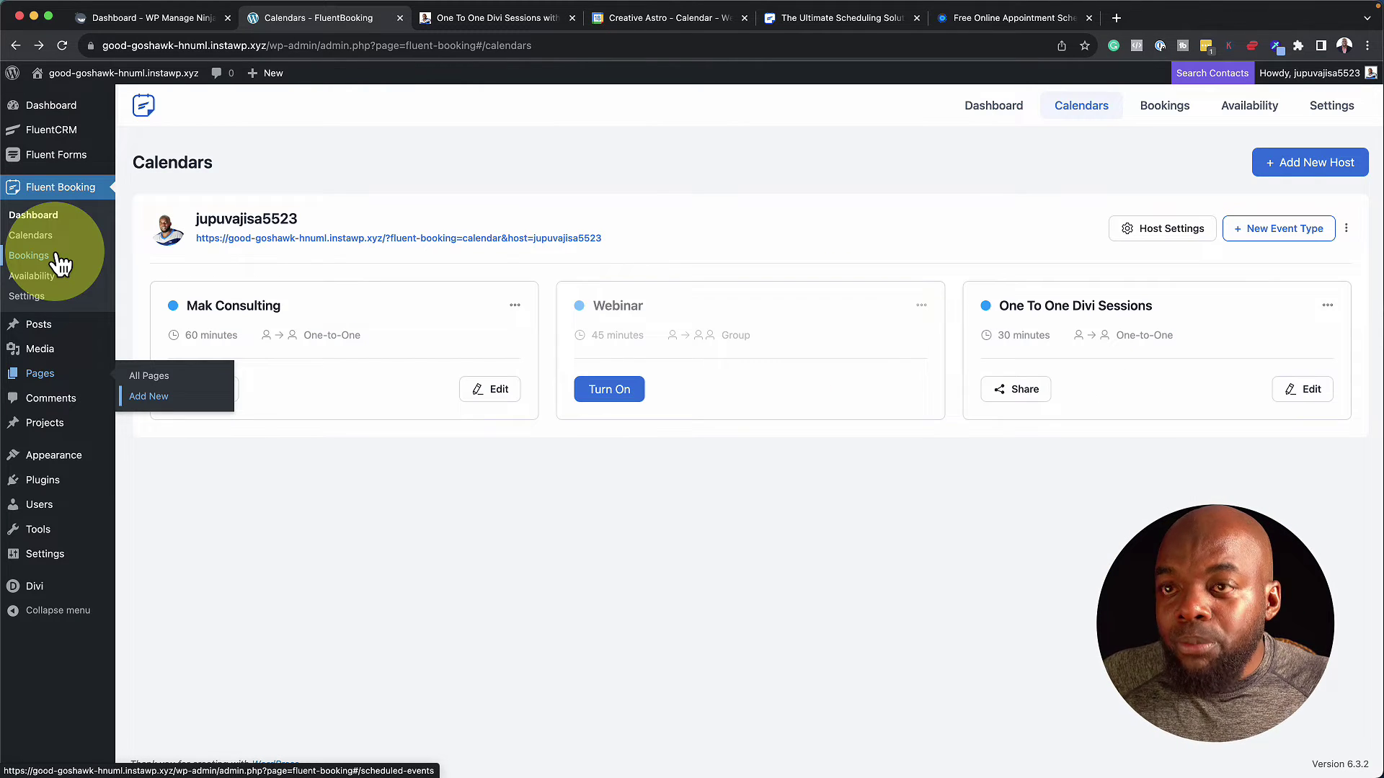
Review the upcoming, completed, latest and all bookings, and check the meeting filter and booking search
{"action": "left_click", "coordinate": [59, 267]}
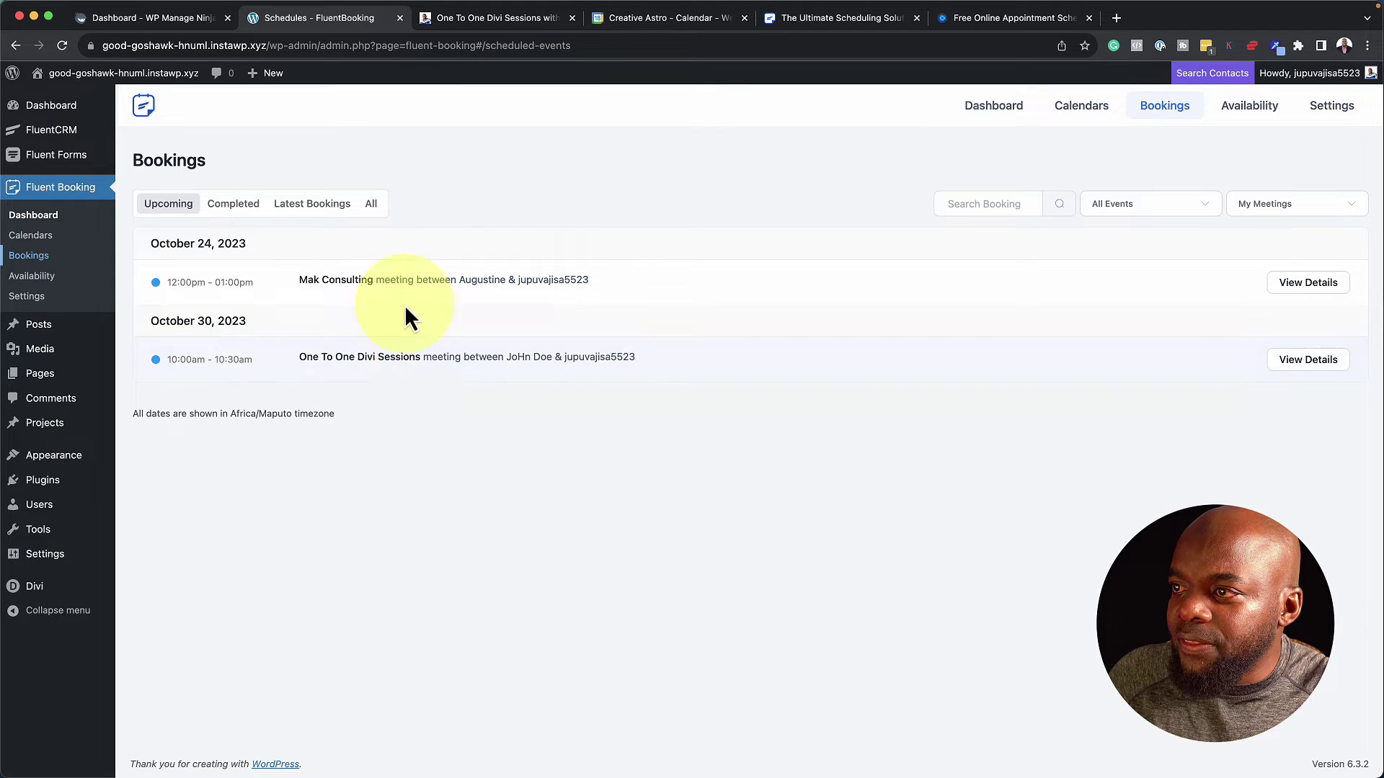
{"action": "left_click", "coordinate": [256, 205]}
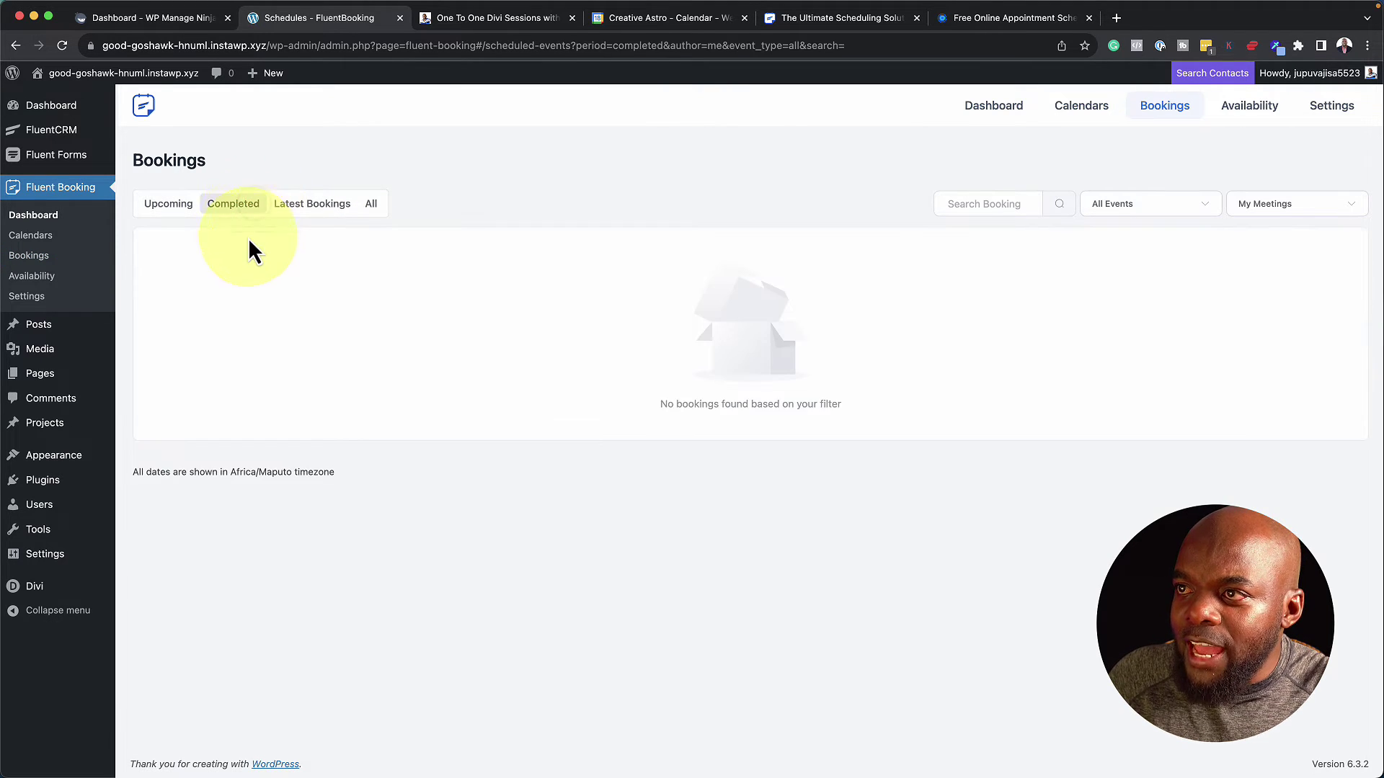
{"action": "left_click", "coordinate": [301, 208]}
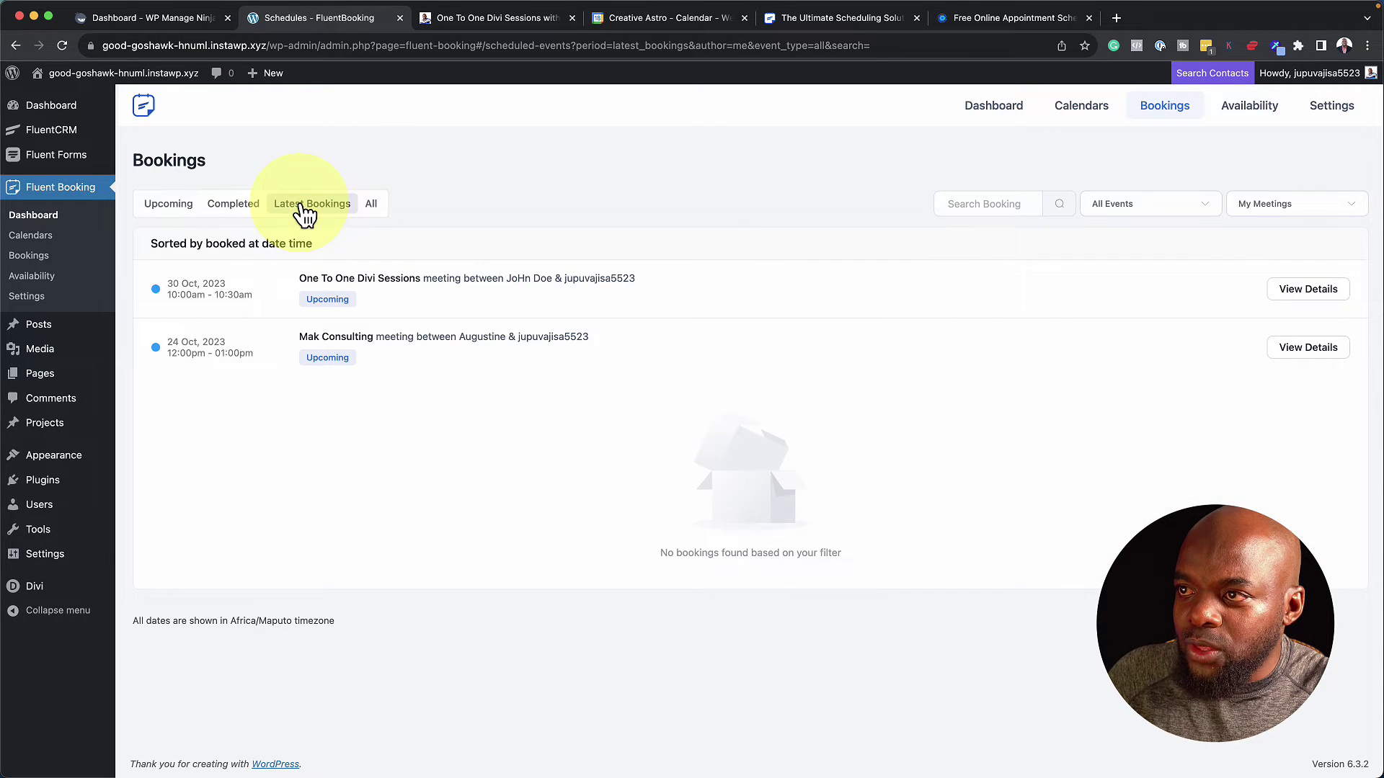
{"action": "left_click", "coordinate": [372, 206]}
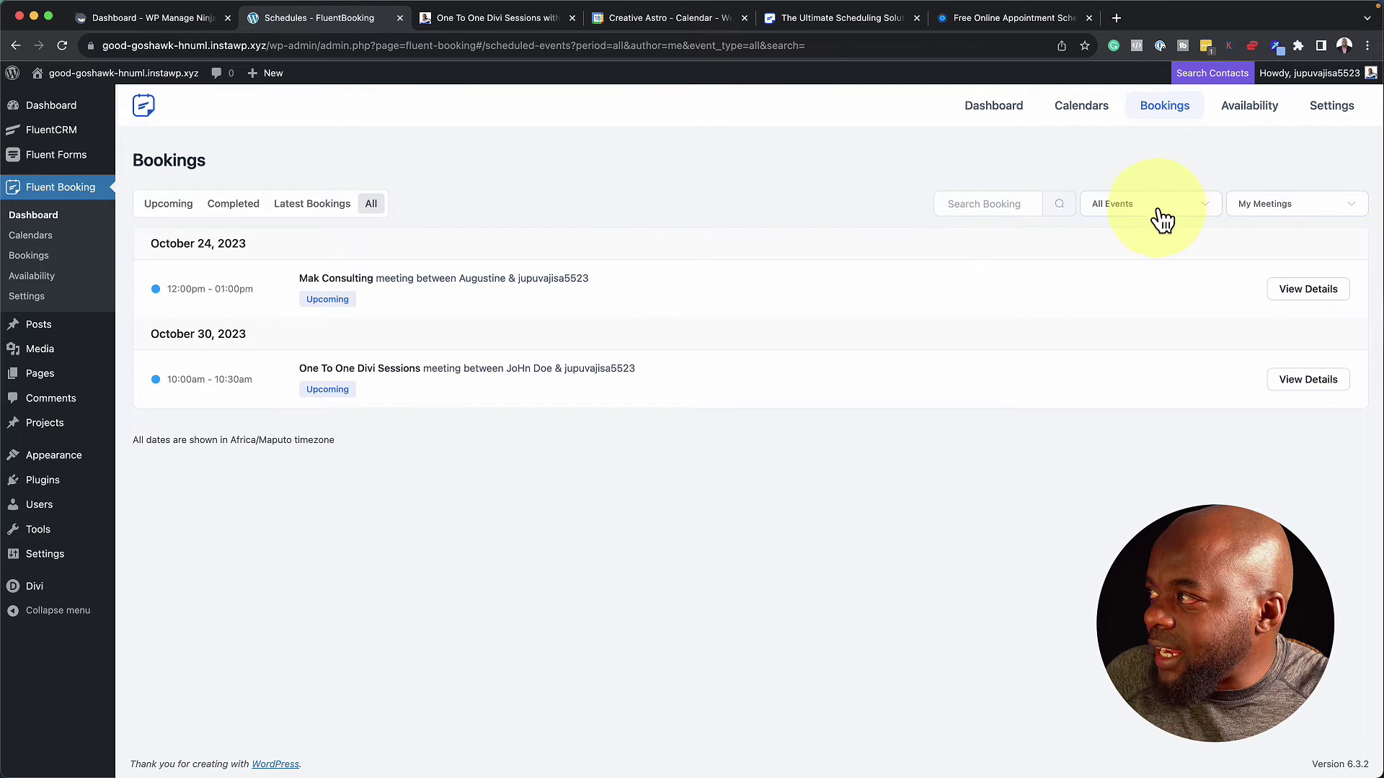
{"action": "left_click", "coordinate": [1296, 209]}
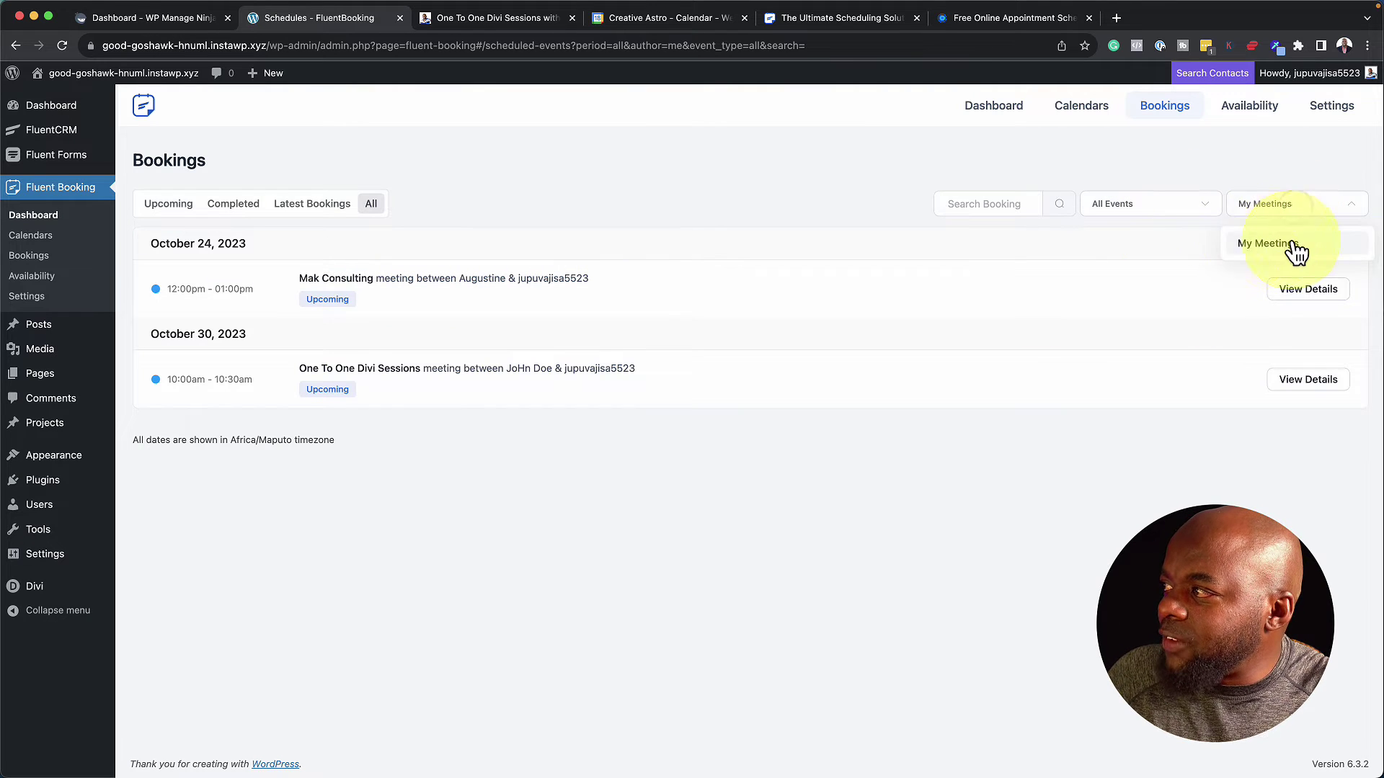
{"action": "left_click", "coordinate": [1008, 204]}
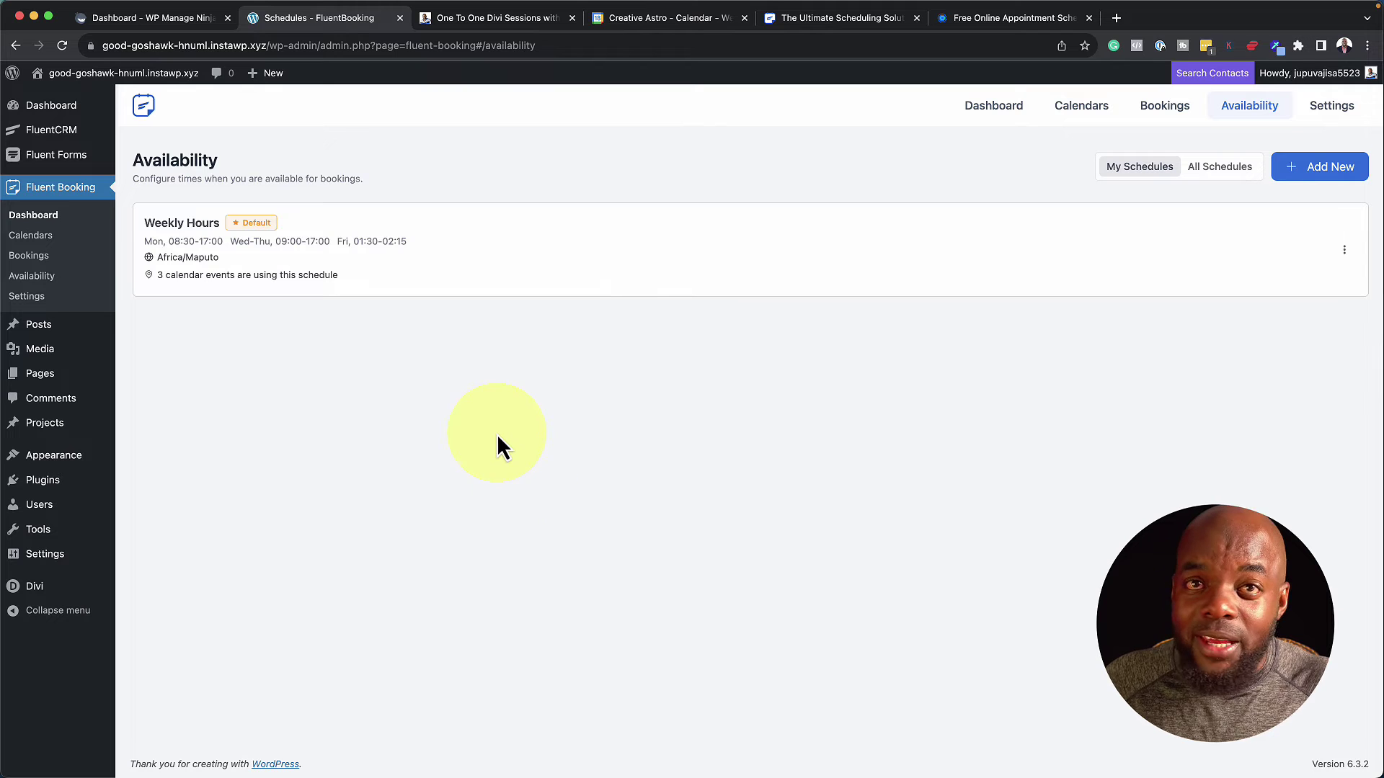
Create a new blank form in Fluent Forms and add a Calendar Booking Field to it
{"action": "mouse_move", "coordinate": [66, 157]}
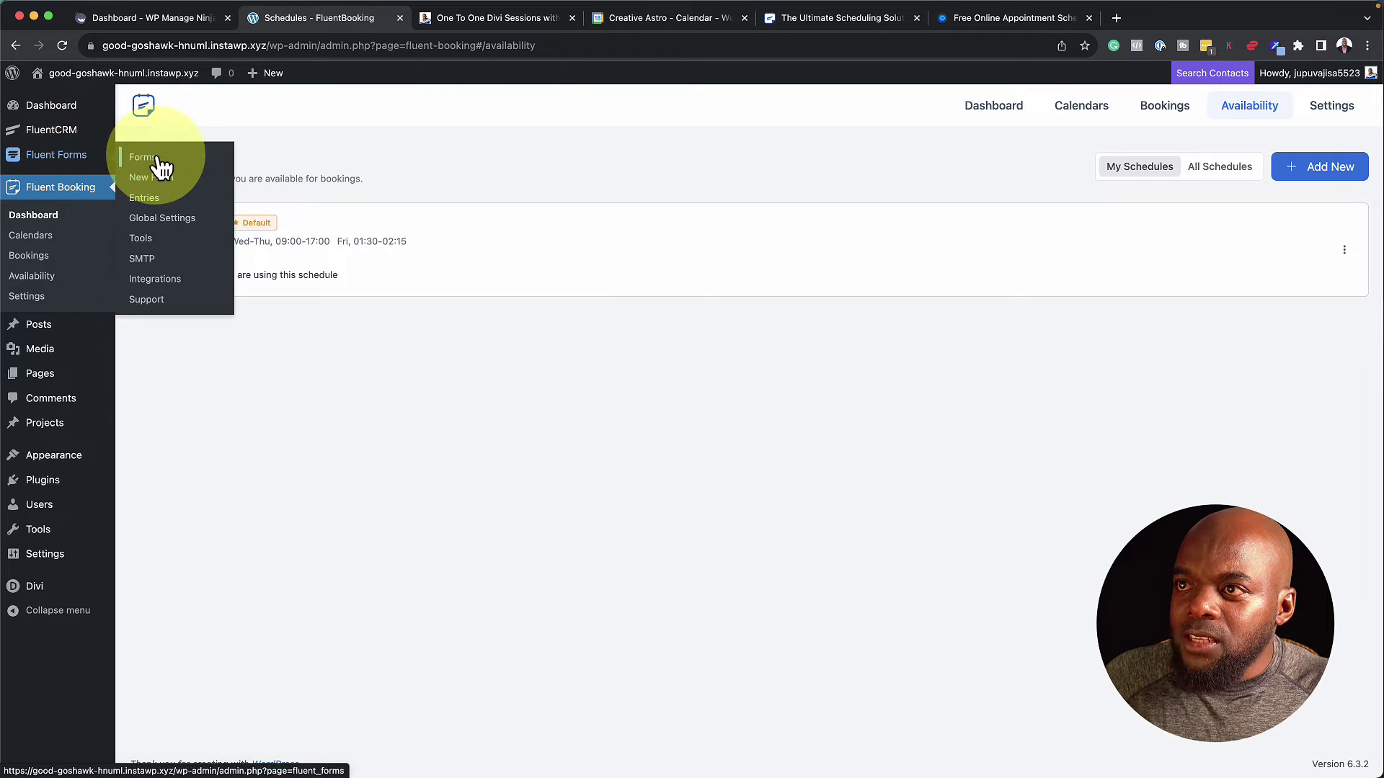
{"action": "left_click", "coordinate": [162, 178]}
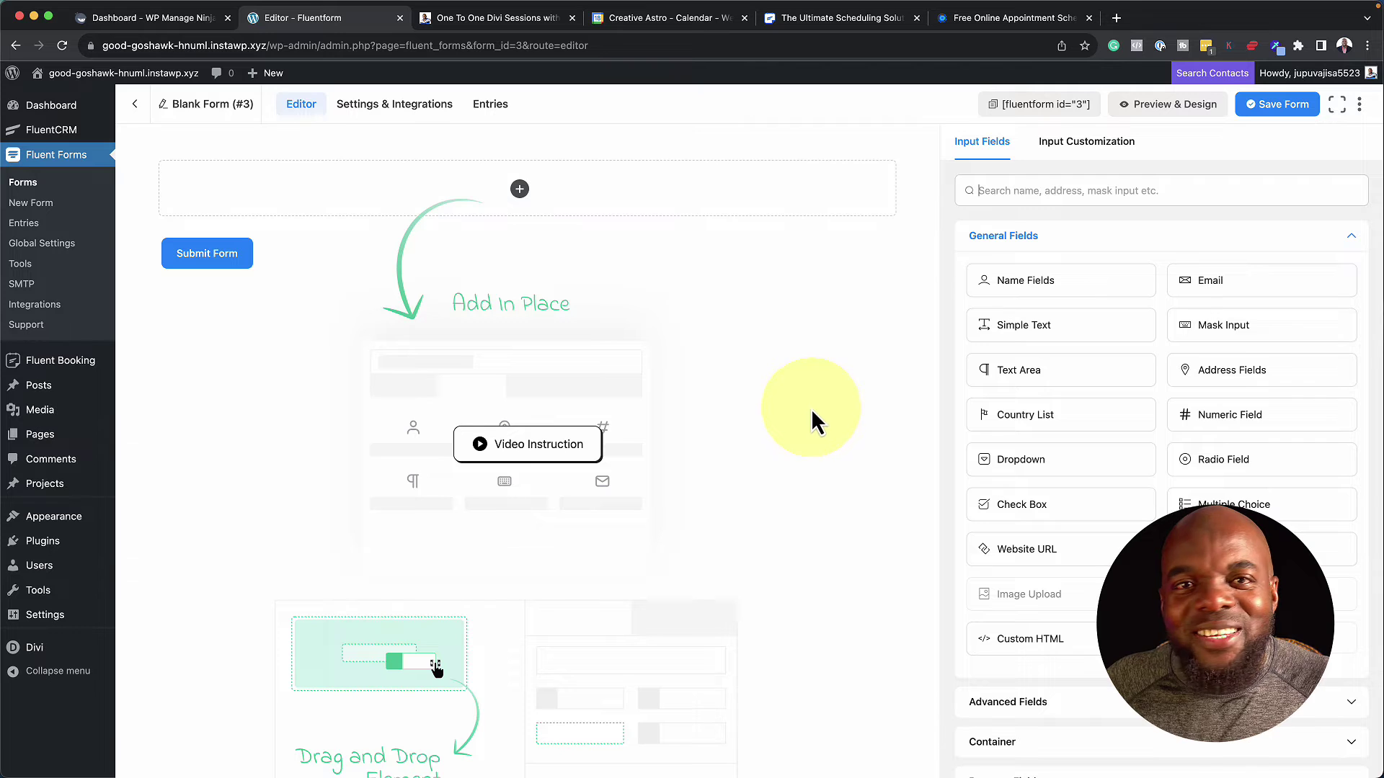
{"action": "left_click", "coordinate": [1045, 189]}
{"action": "type", "text": "boo"}
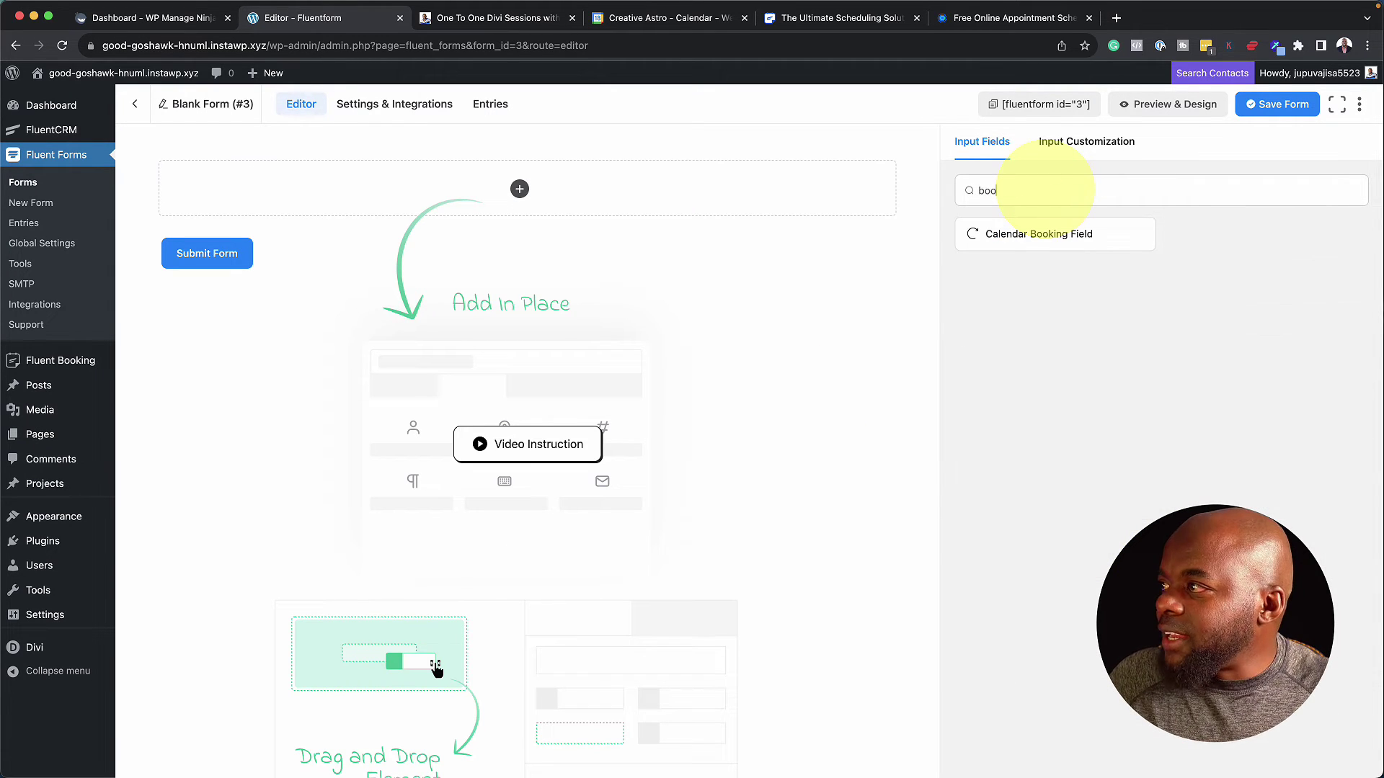
{"action": "left_click", "coordinate": [1086, 235]}
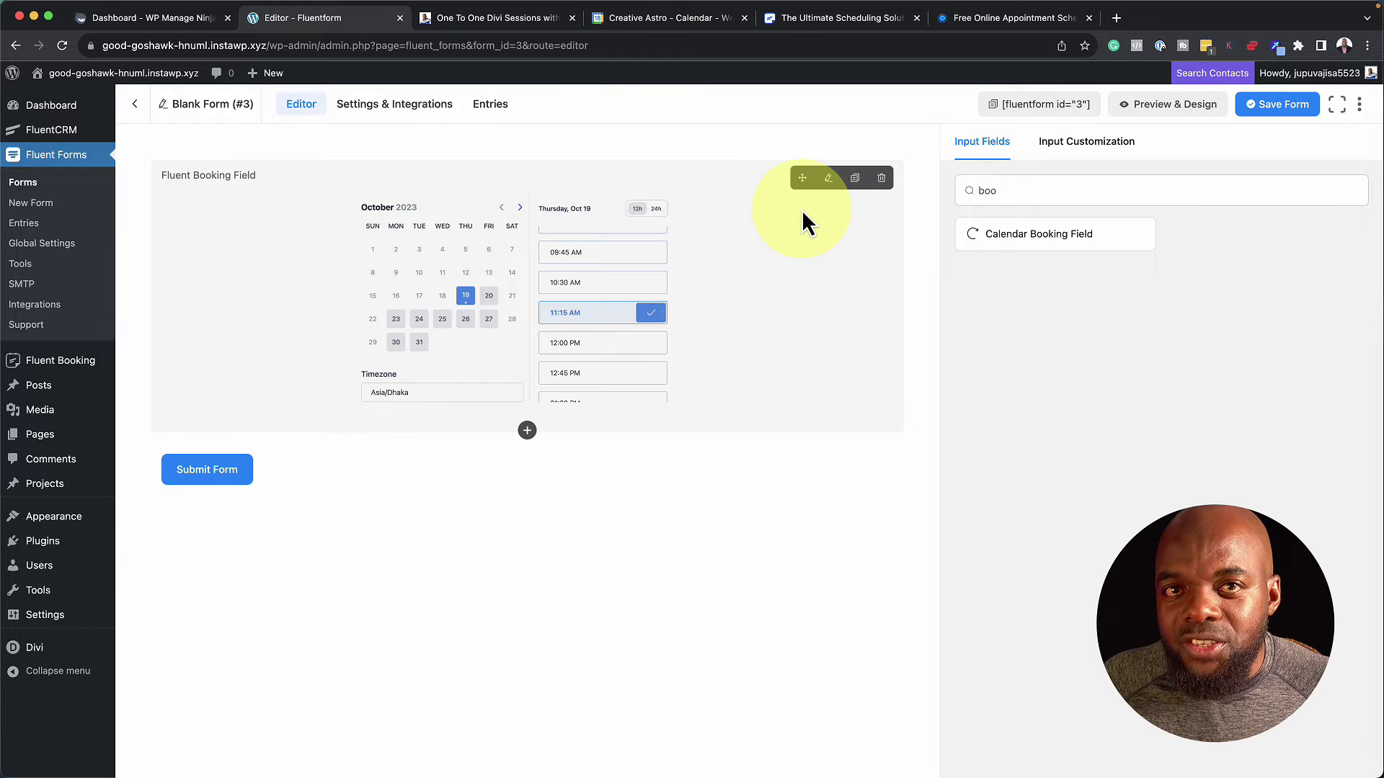
Set the booking field's calendar to One To One Divi Sessions
{"action": "left_click", "coordinate": [829, 180]}
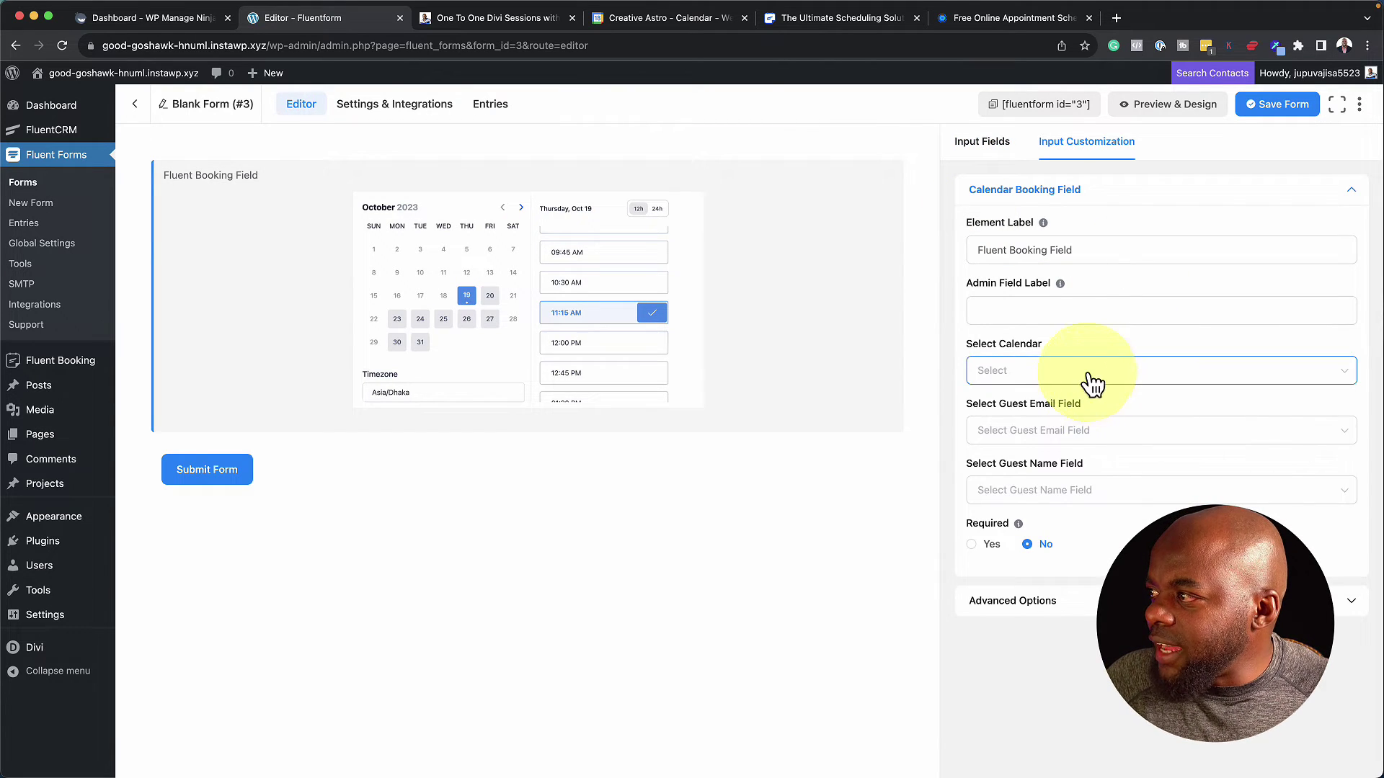
{"action": "left_click", "coordinate": [1062, 372]}
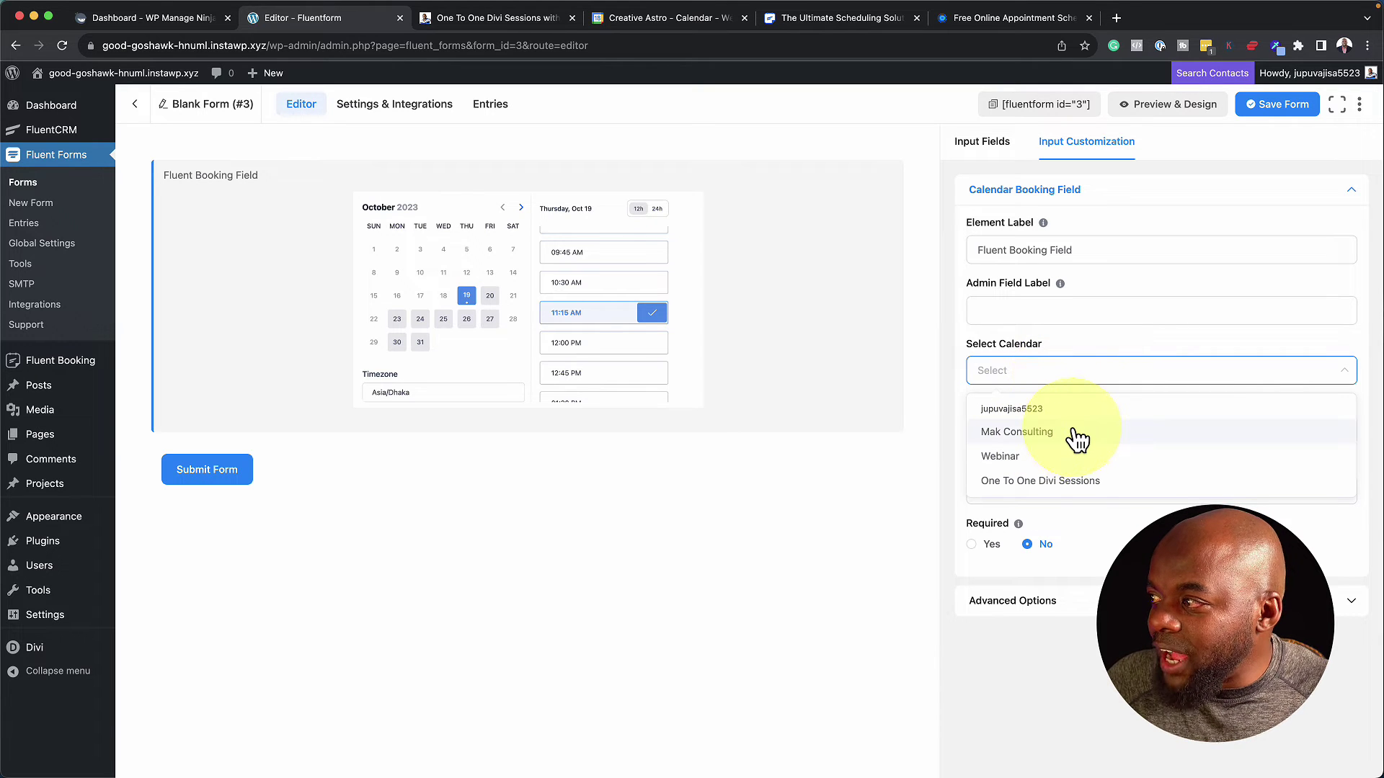
{"action": "left_click", "coordinate": [1130, 485]}
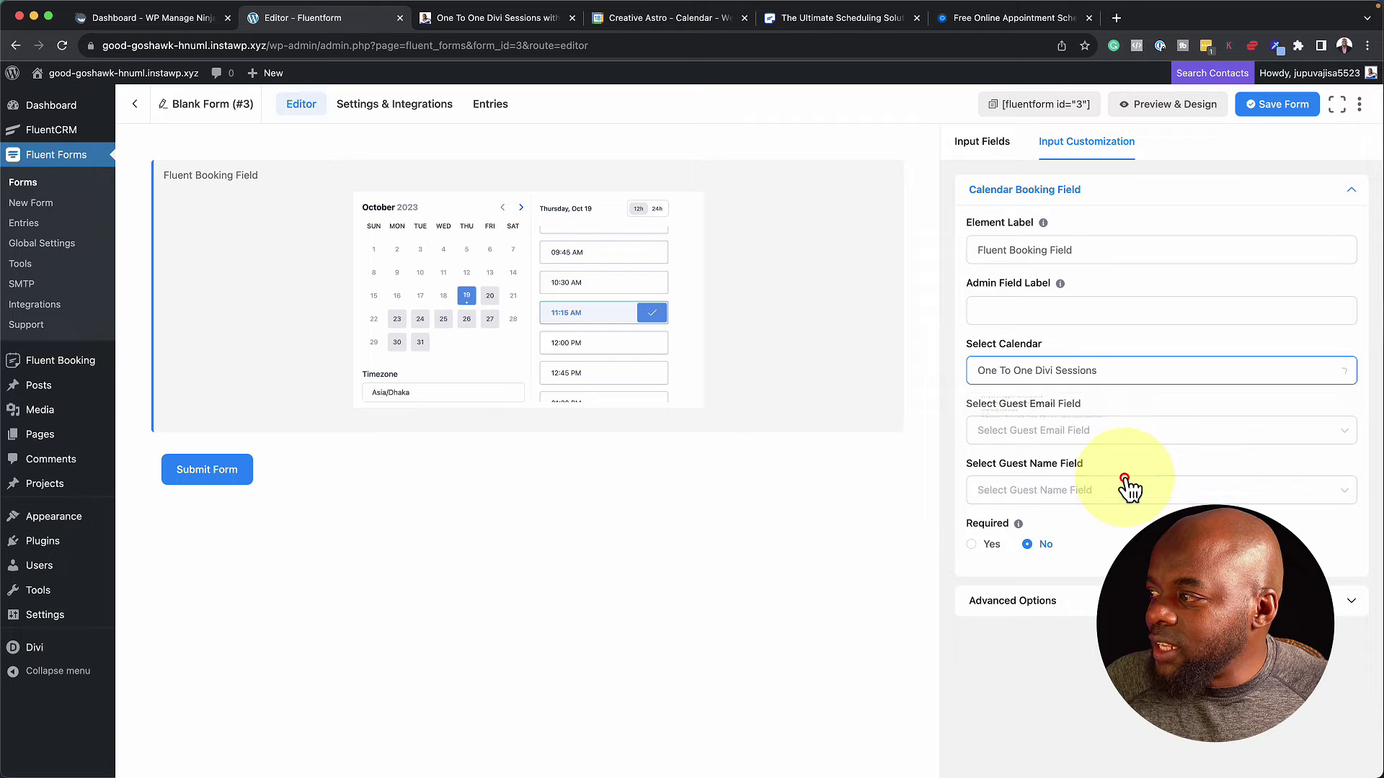
Make the booking field required and add Name Fields above it in the form
{"action": "left_click", "coordinate": [974, 547]}
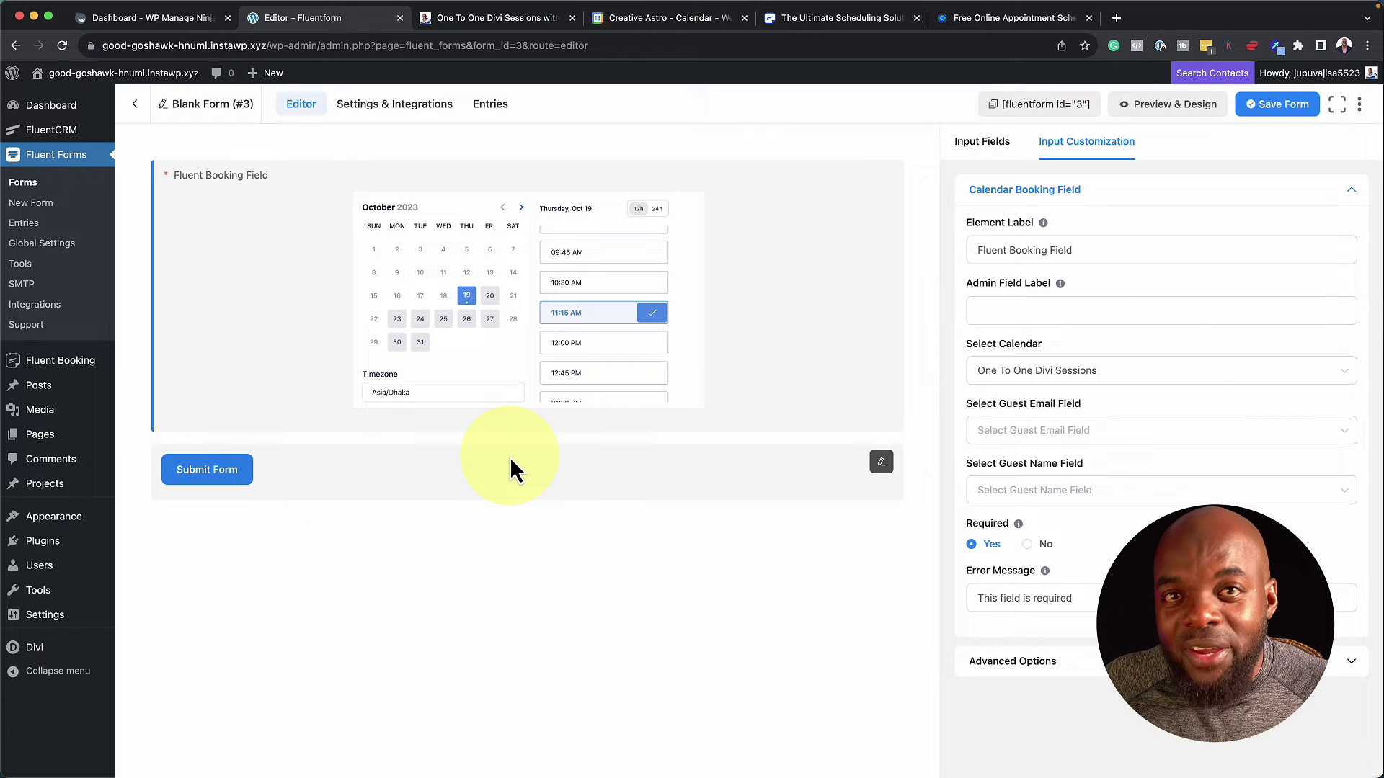
{"action": "left_click", "coordinate": [970, 157]}
{"action": "type", "text": "name"}
{"action": "left_click", "coordinate": [1118, 241]}
{"action": "mouse_move", "coordinate": [366, 461]}
{"action": "left_click_drag", "start_coordinate": [802, 451], "coordinate": [777, 196]}
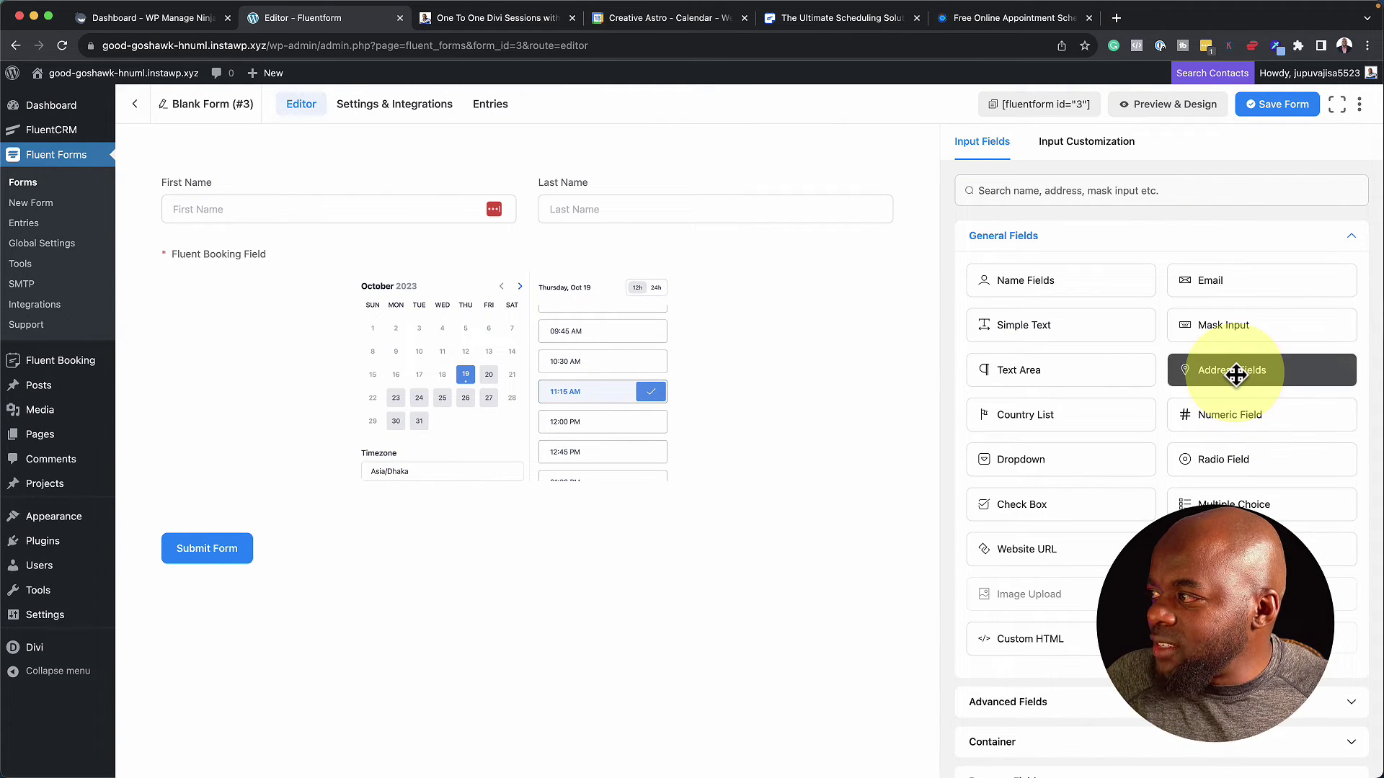
Add Address Fields and a Numeric Field between the name and booking fields, and save the form
{"action": "left_click", "coordinate": [1235, 373]}
{"action": "mouse_move", "coordinate": [297, 538]}
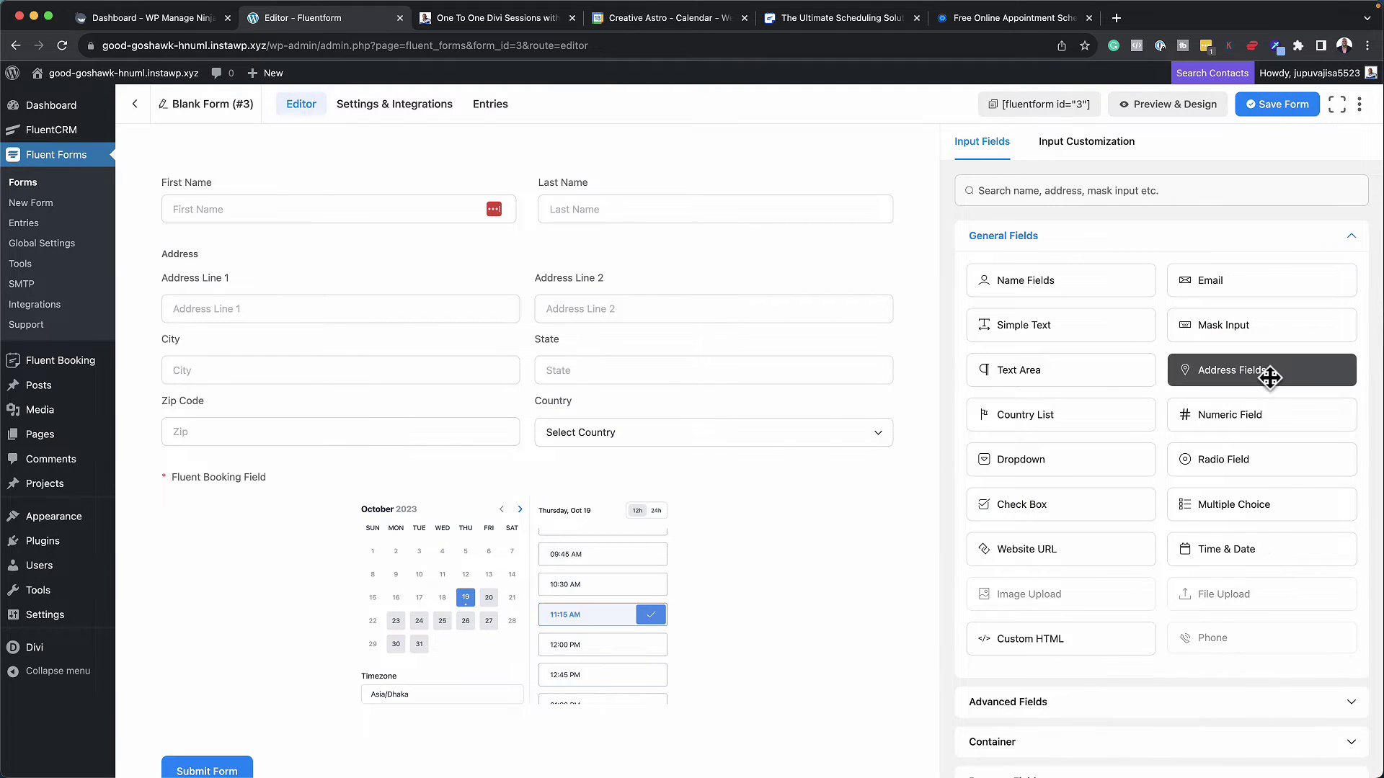
{"action": "left_click_drag", "start_coordinate": [1248, 414], "coordinate": [789, 548]}
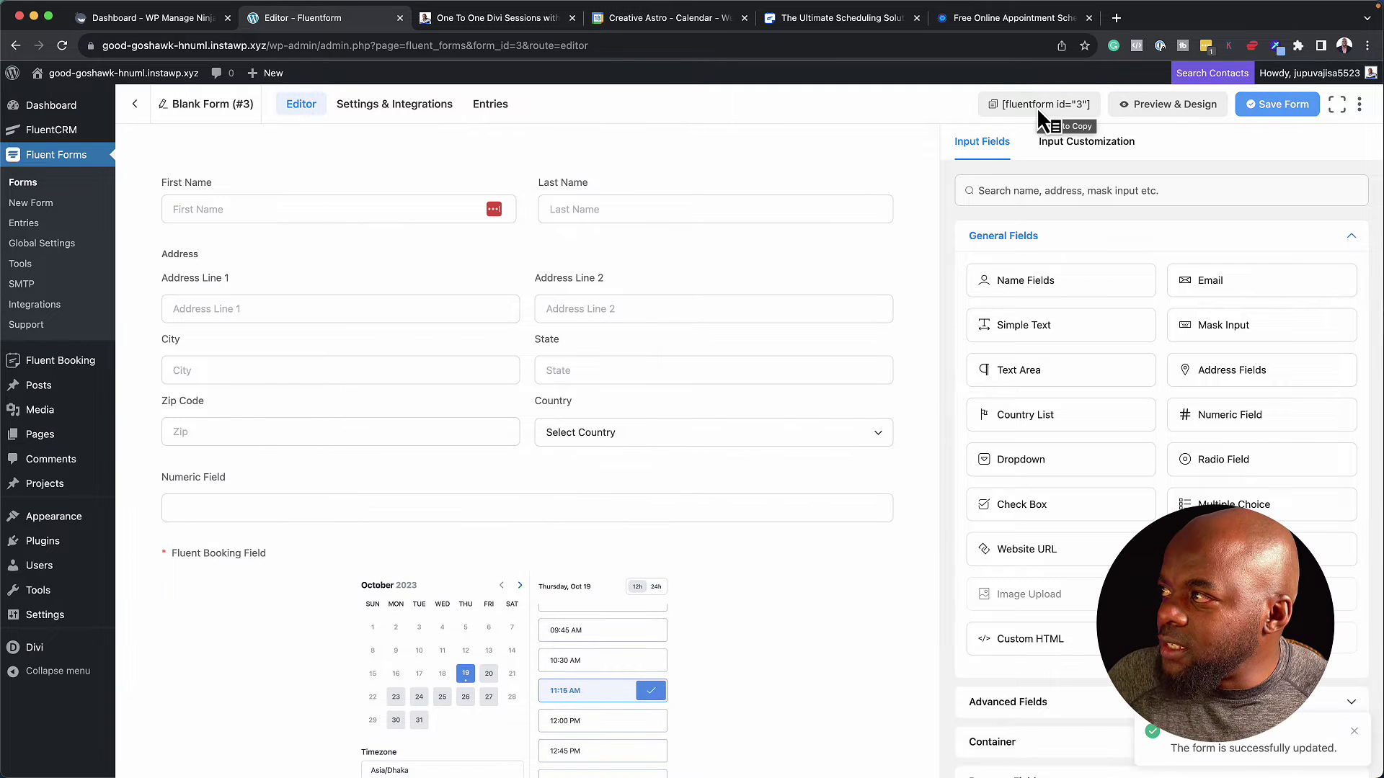
Copy the form's shortcode and start a new page titled New Page, built from scratch with the Divi Builder
{"action": "left_click", "coordinate": [1038, 108]}
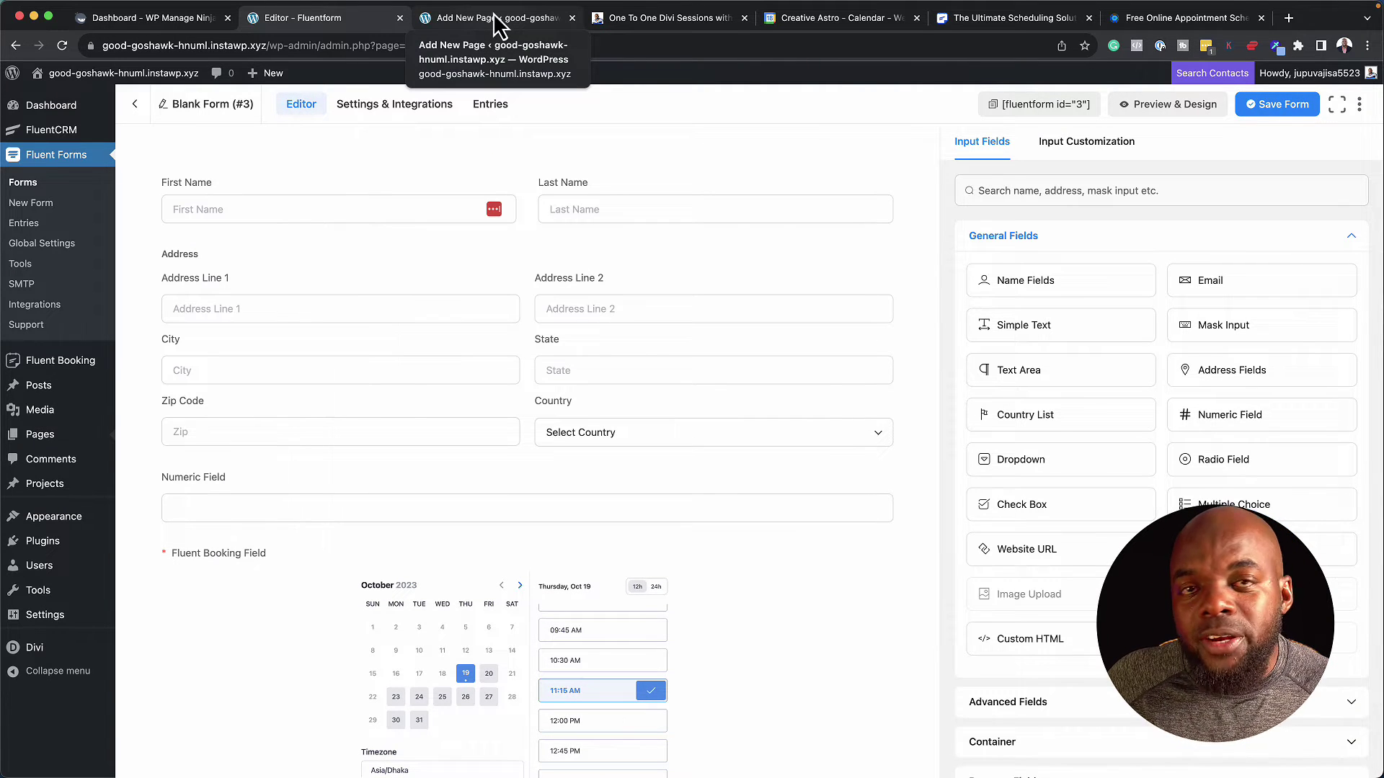
{"action": "left_click", "coordinate": [493, 20]}
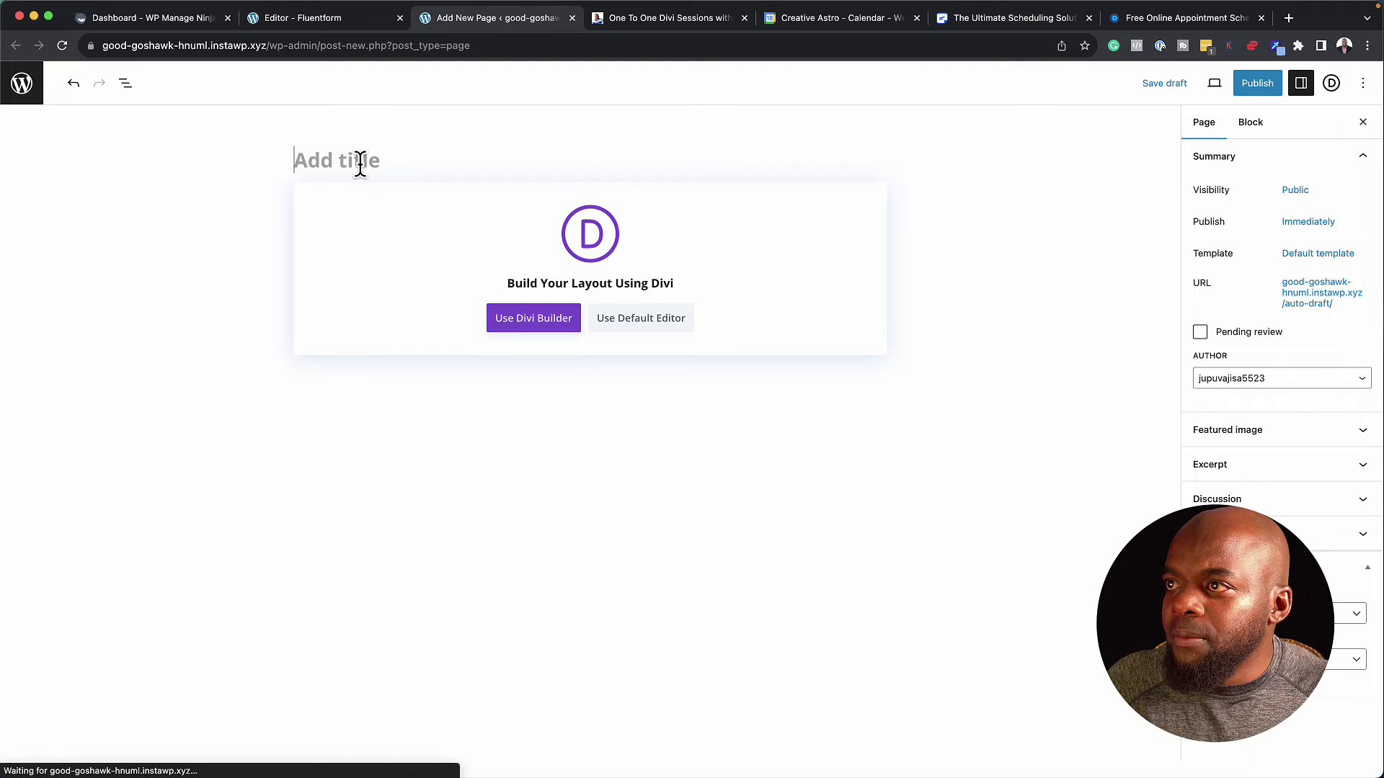
{"action": "type", "text": "New Page"}
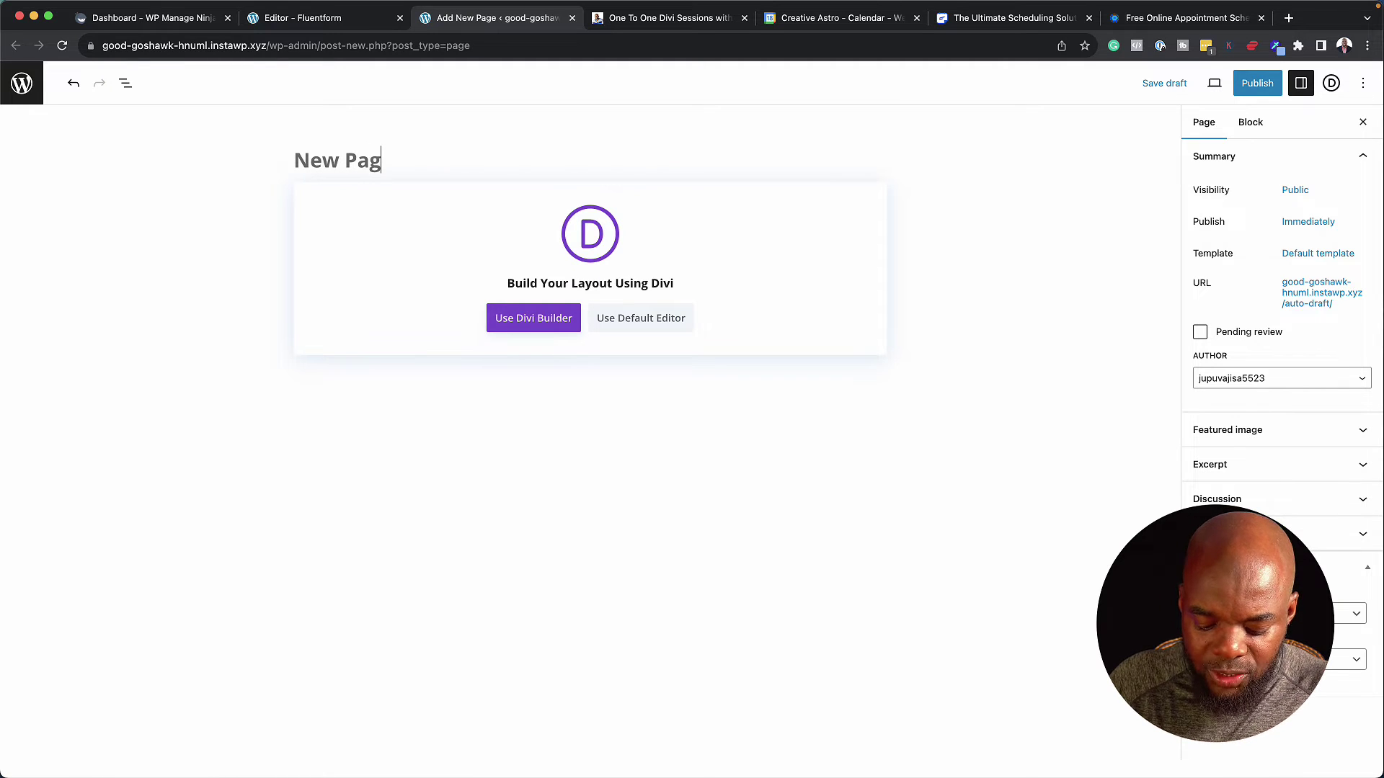
{"action": "left_click", "coordinate": [559, 319]}
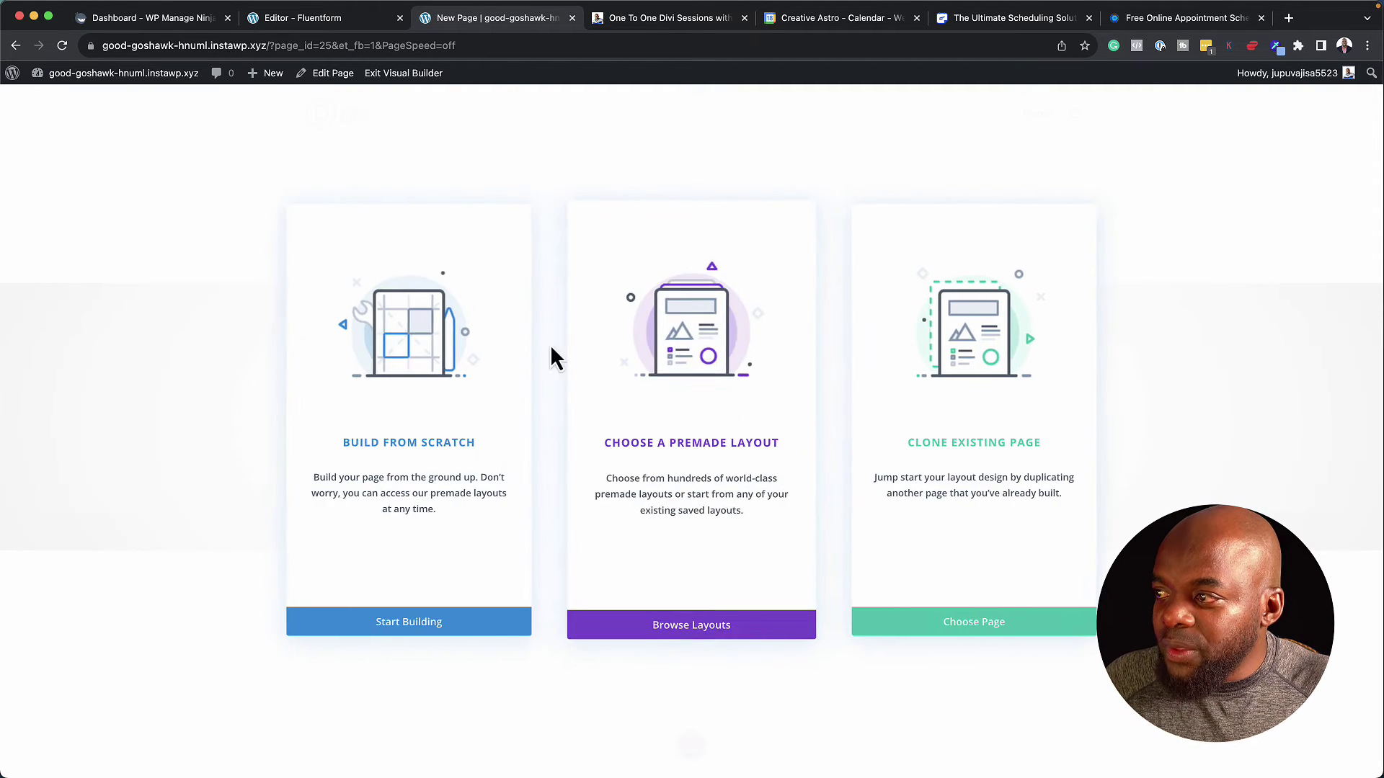
{"action": "left_click", "coordinate": [473, 444]}
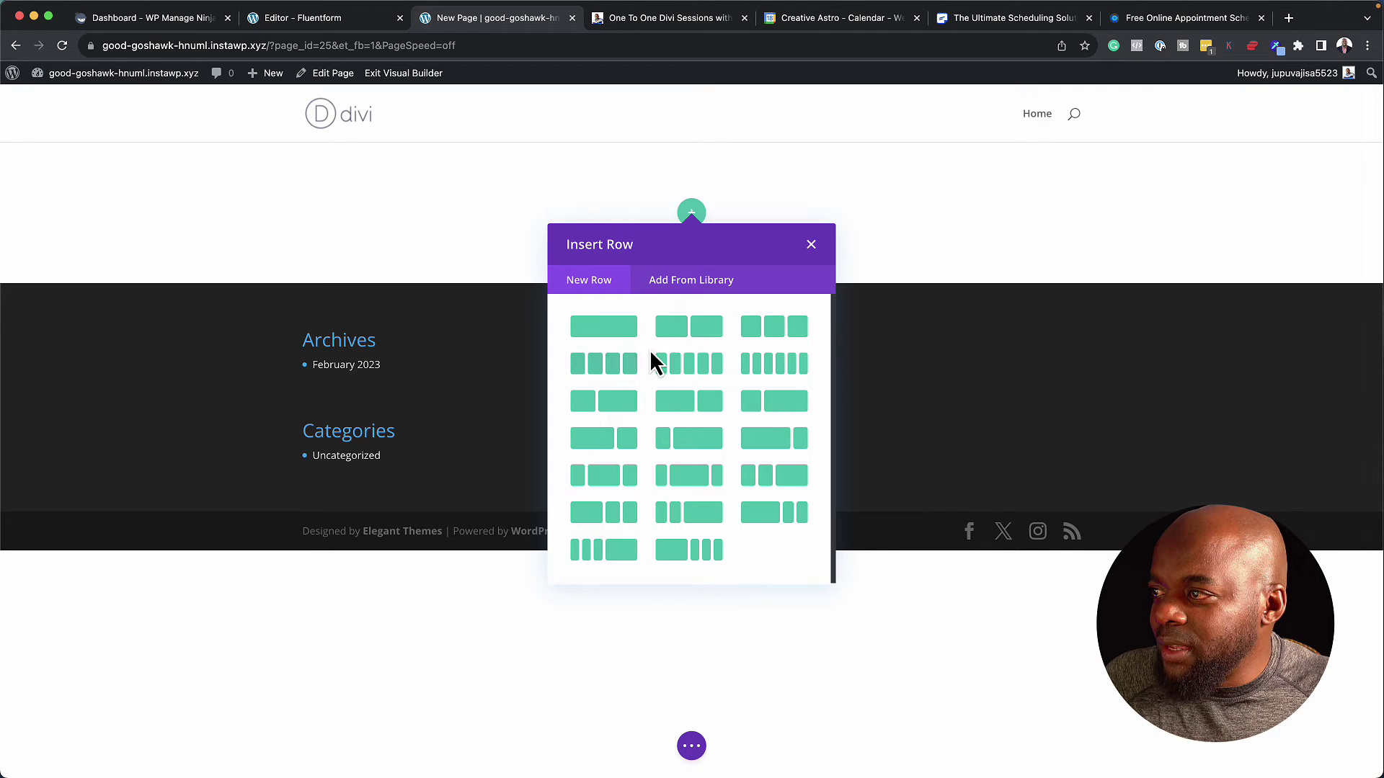
Insert a single-column row with a Text module containing [fluentform id="3"], and publish the page
{"action": "left_click", "coordinate": [621, 330]}
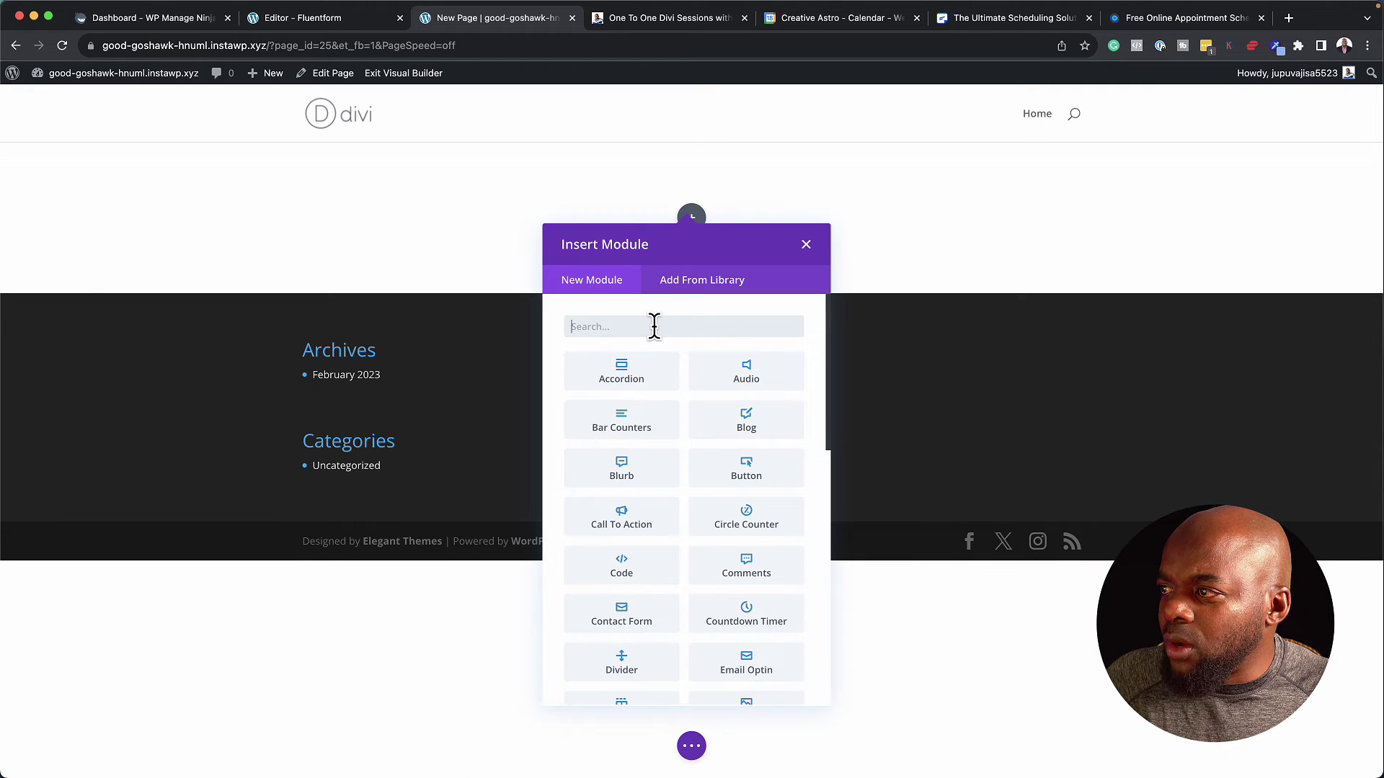
{"action": "type", "text": "text"}
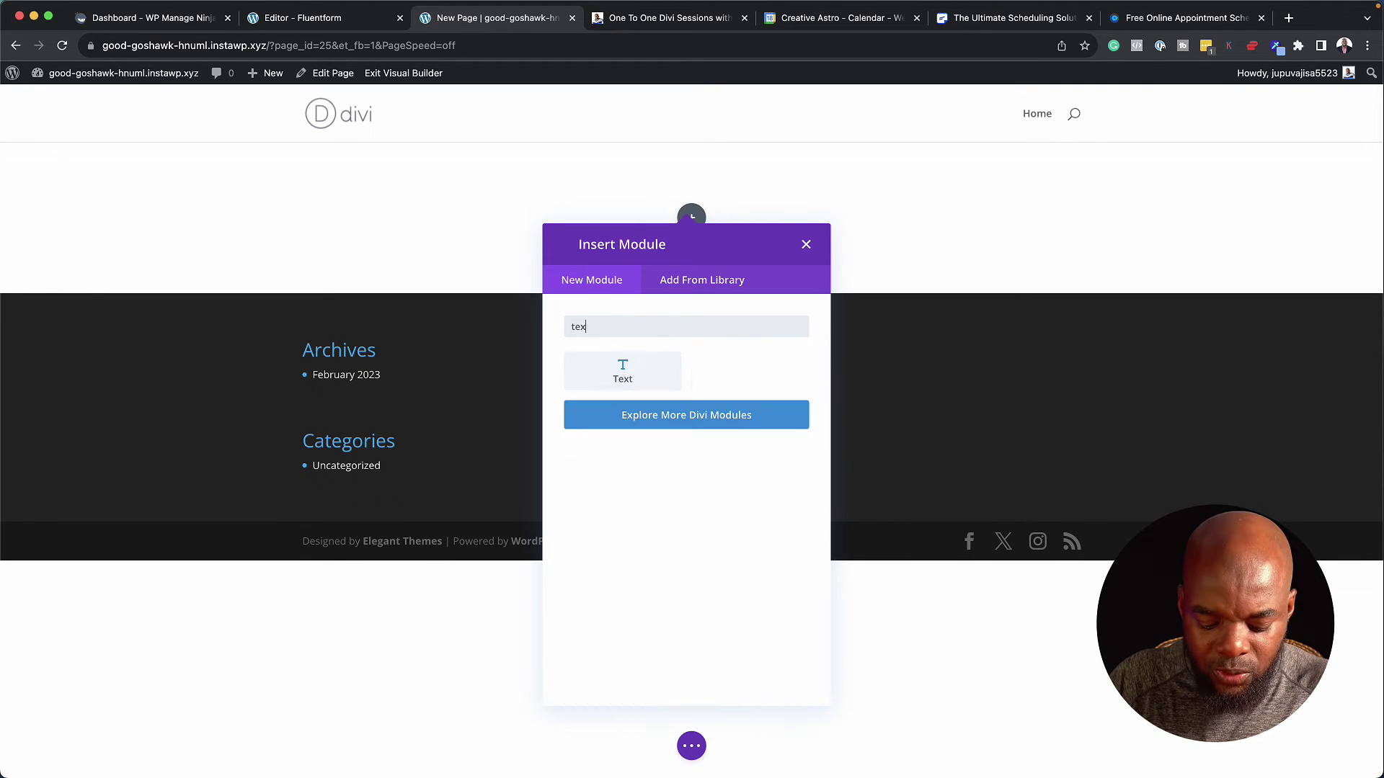
{"action": "left_click", "coordinate": [623, 371]}
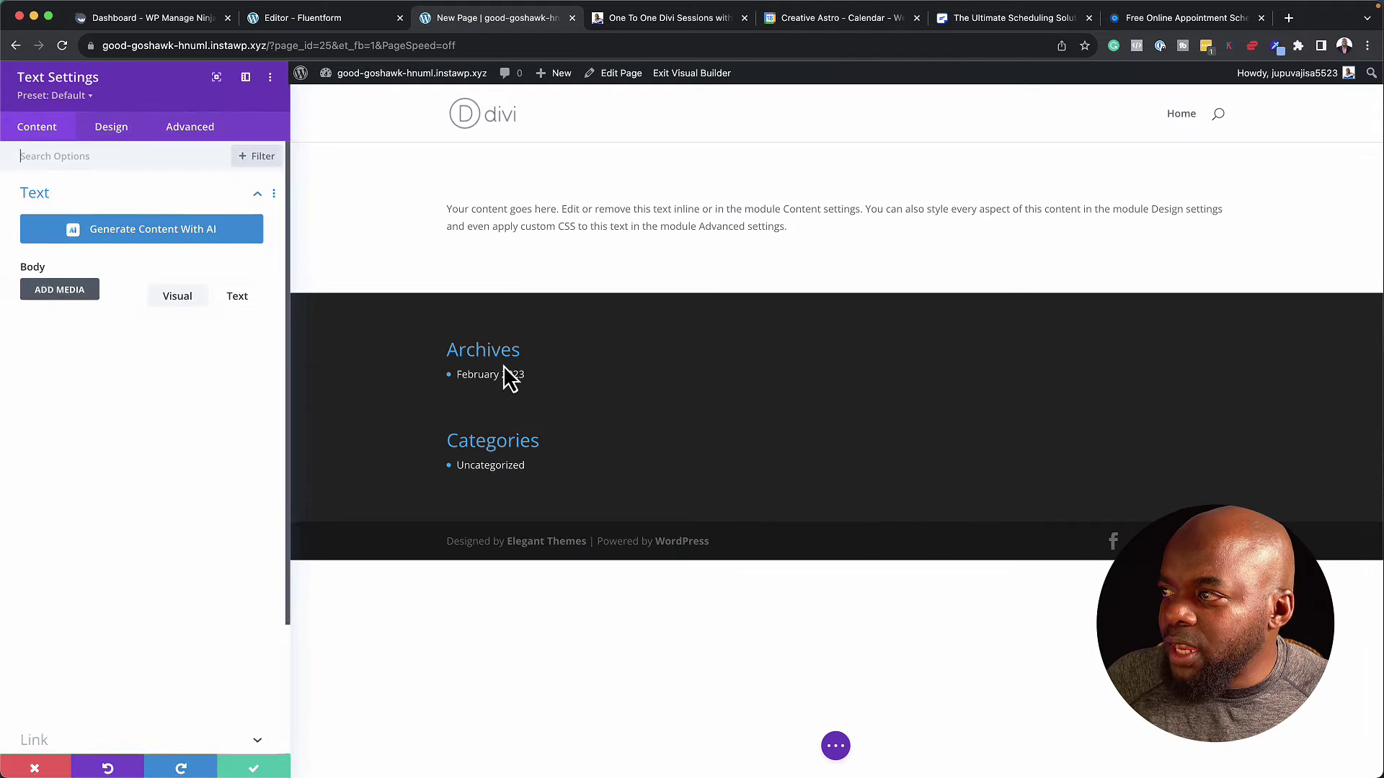
{"action": "left_click_drag", "start_coordinate": [185, 481], "coordinate": [53, 396]}
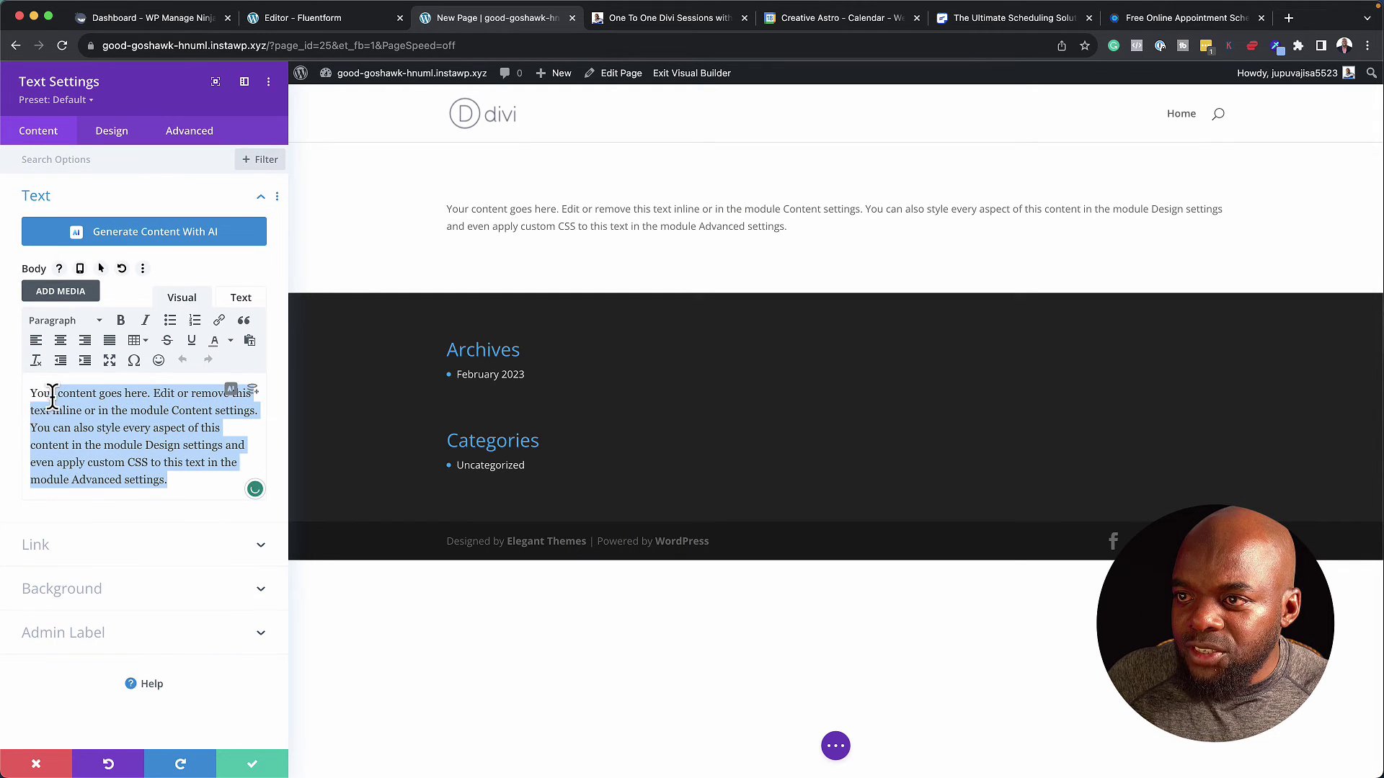
{"action": "type", "text": "[fluentform id=\"3\"]"}
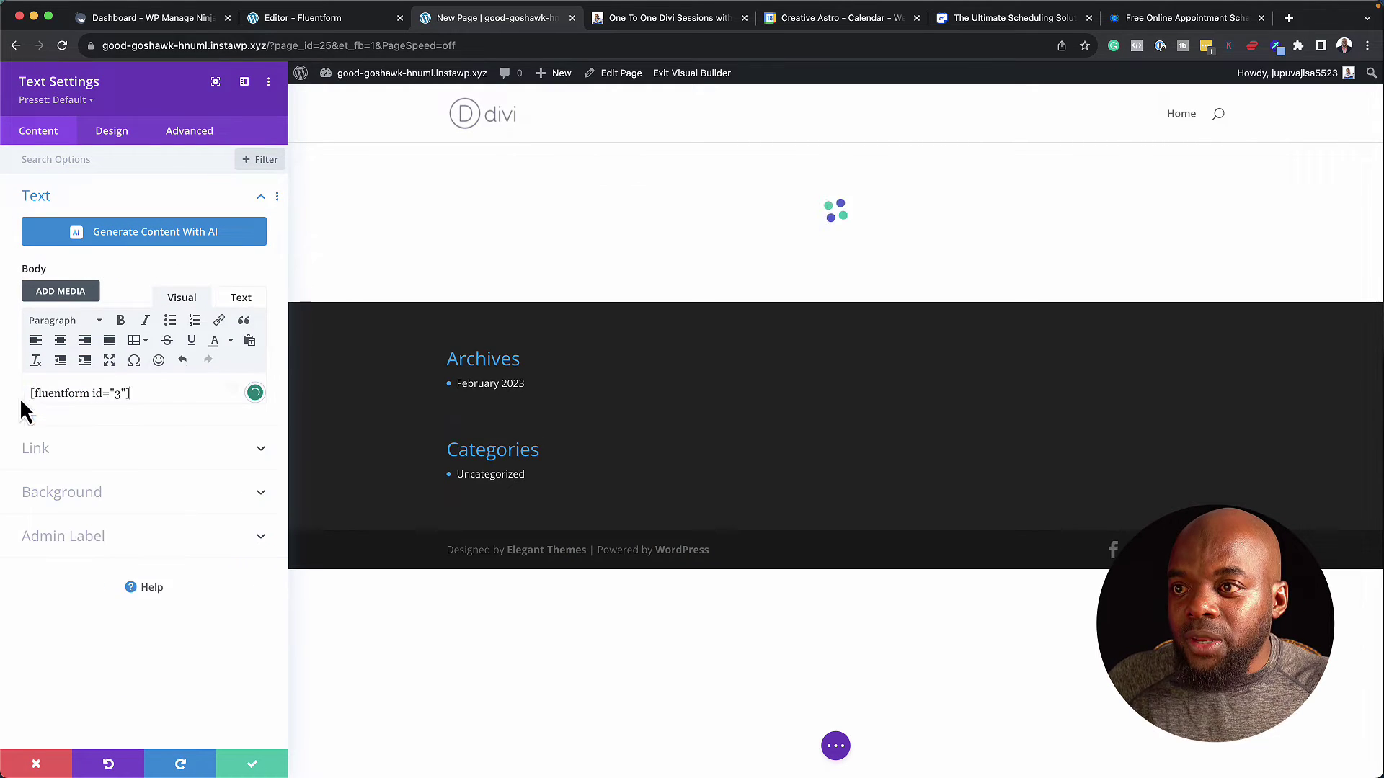
{"action": "left_click", "coordinate": [249, 760]}
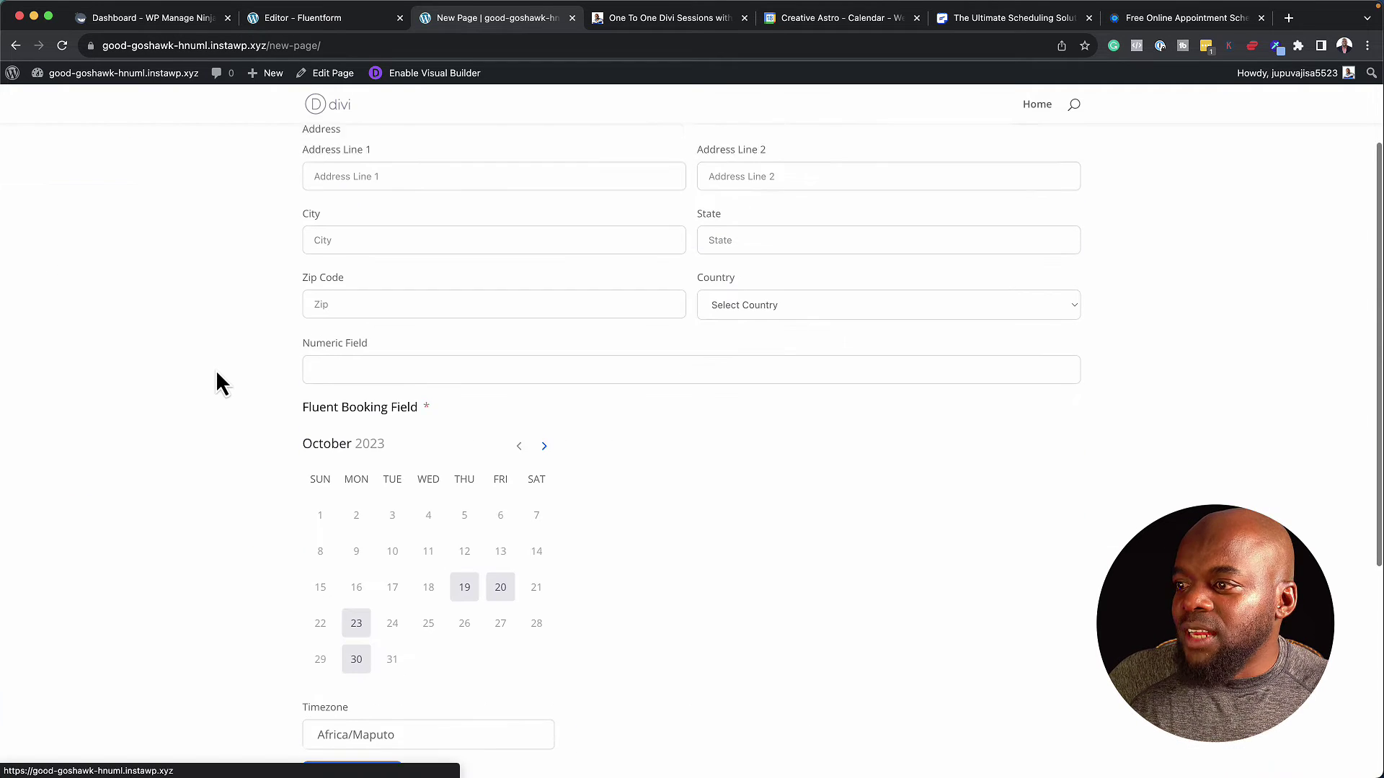
Examine the embedded form on the published page, including its name, address, numeric and booking calendar fields
{"action": "scroll", "coordinate": [220, 382], "scroll_direction": "down", "scroll_amount": 1}
{"action": "scroll", "coordinate": [219, 382], "scroll_direction": "down", "scroll_amount": 2}
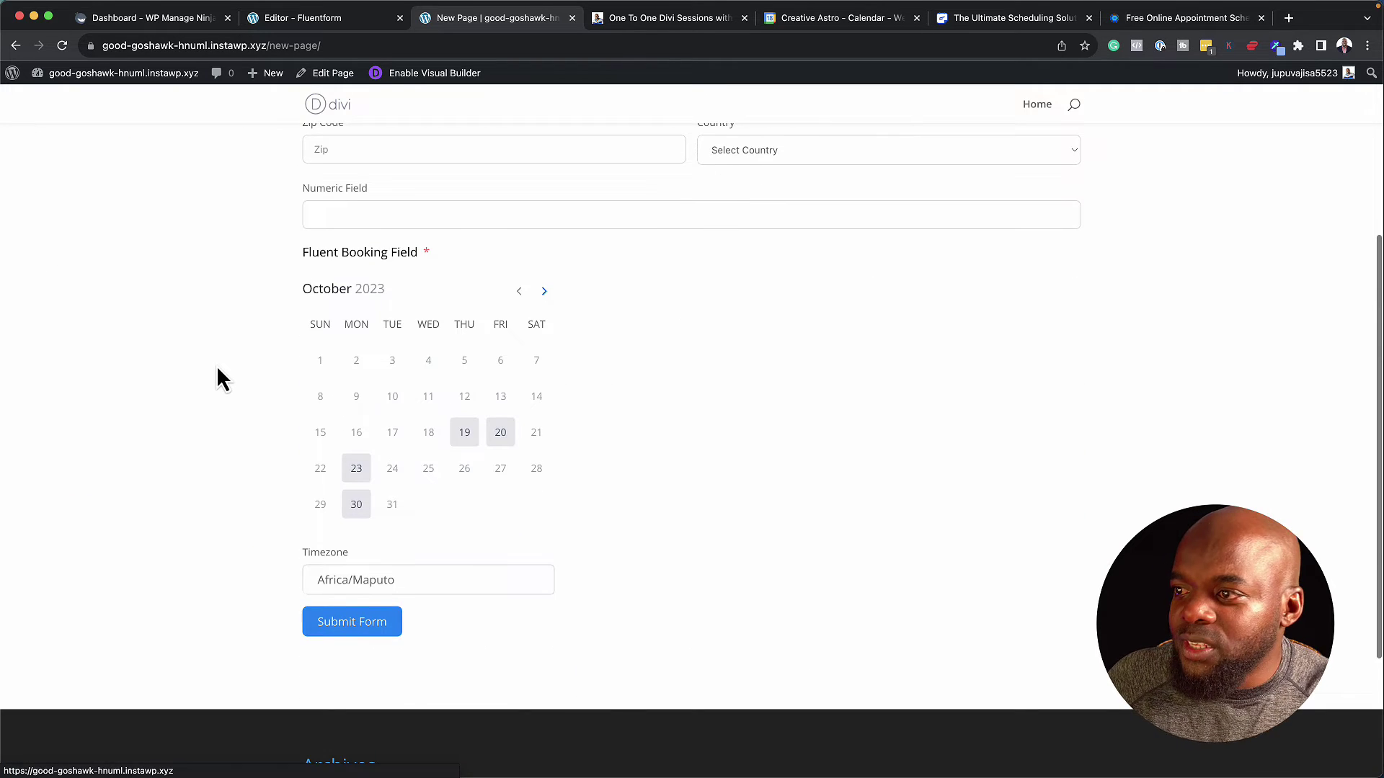
{"action": "scroll", "coordinate": [216, 376], "scroll_direction": "up", "scroll_amount": 5}
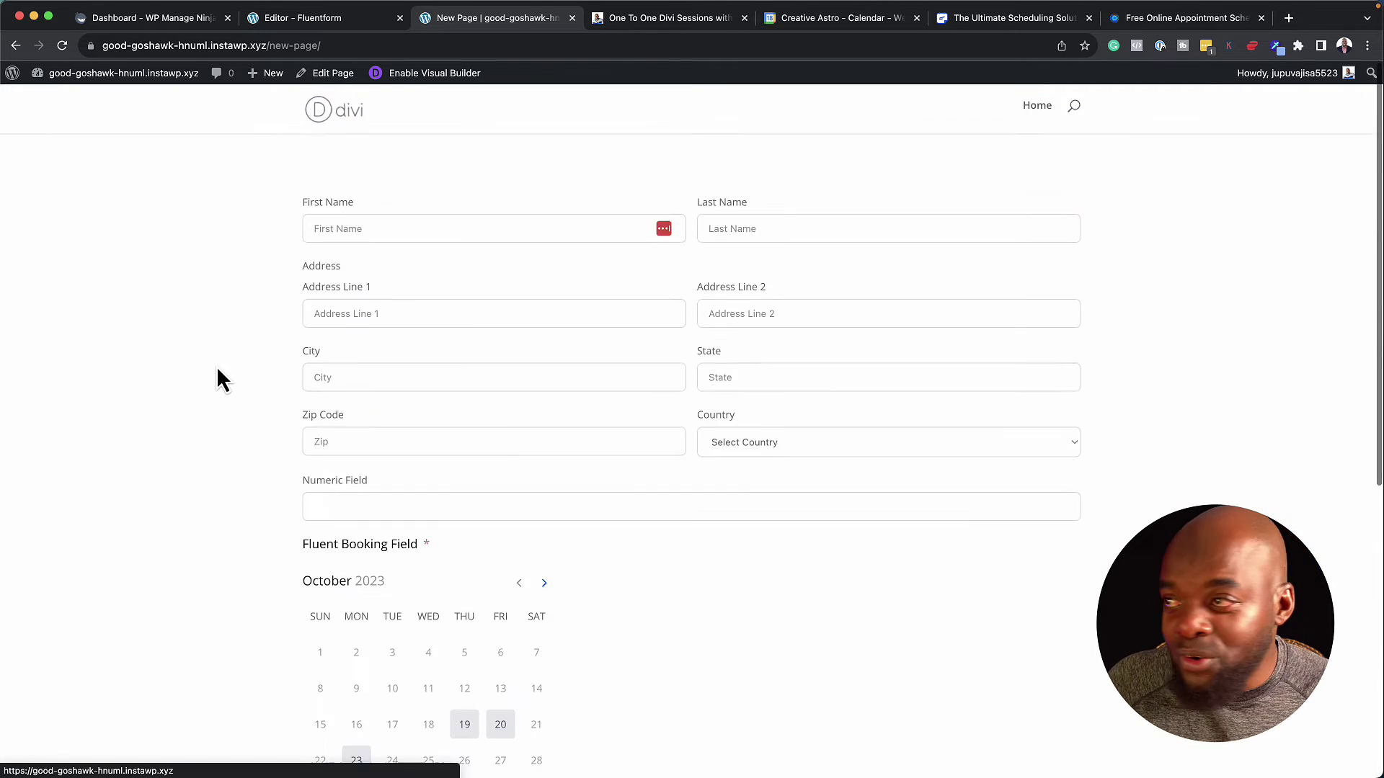
{"action": "left_click", "coordinate": [333, 245]}
{"action": "left_click", "coordinate": [335, 324]}
{"action": "scroll", "coordinate": [315, 432], "scroll_direction": "down", "scroll_amount": 1}
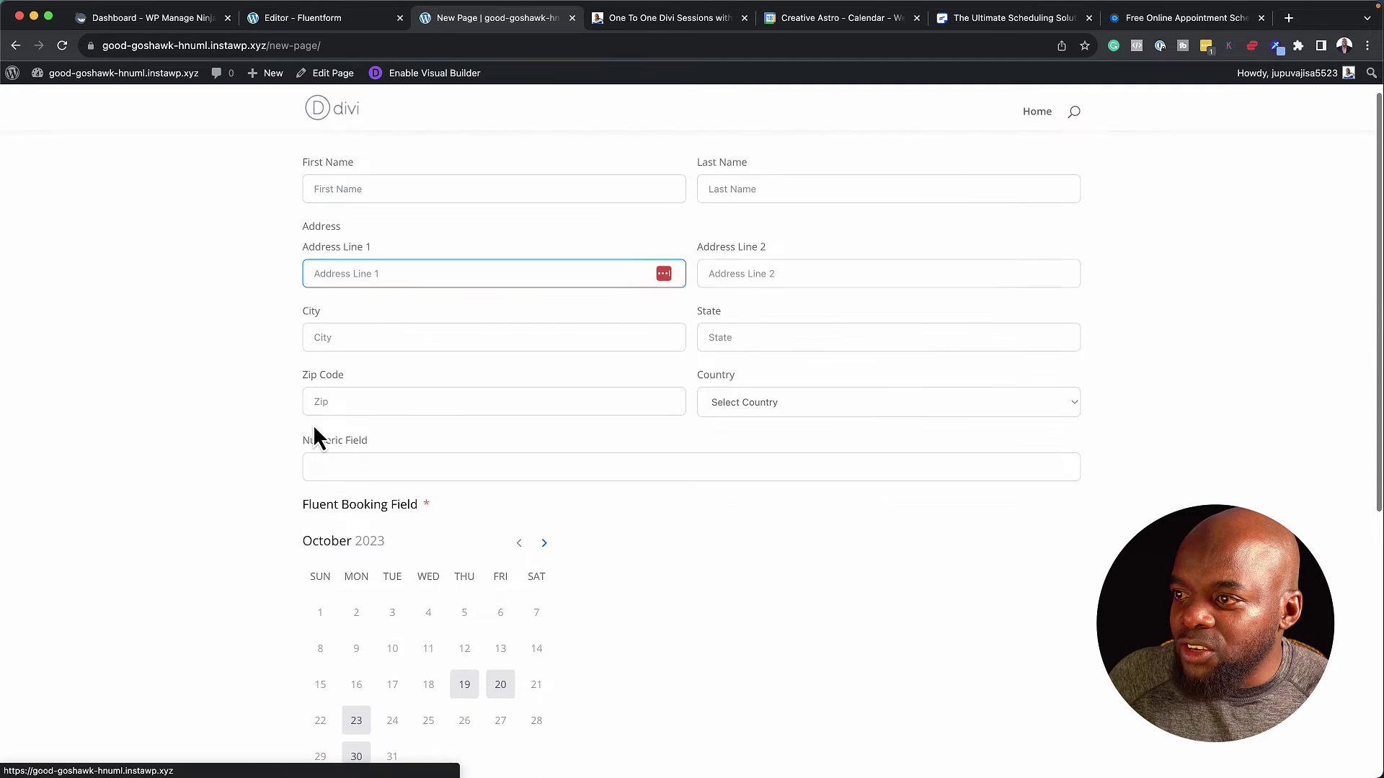
{"action": "left_click", "coordinate": [340, 387]}
{"action": "left_click", "coordinate": [344, 324]}
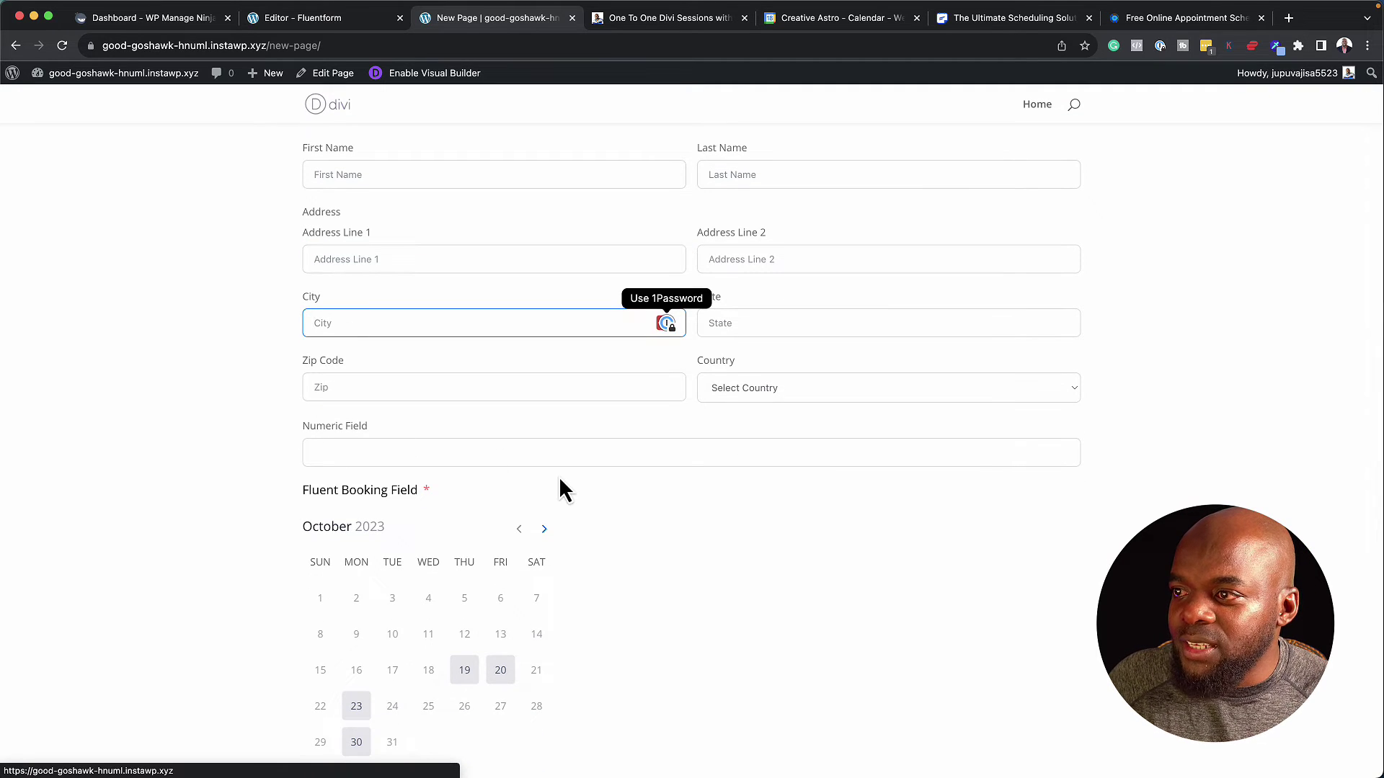
{"action": "scroll", "coordinate": [560, 477], "scroll_direction": "down", "scroll_amount": 4}
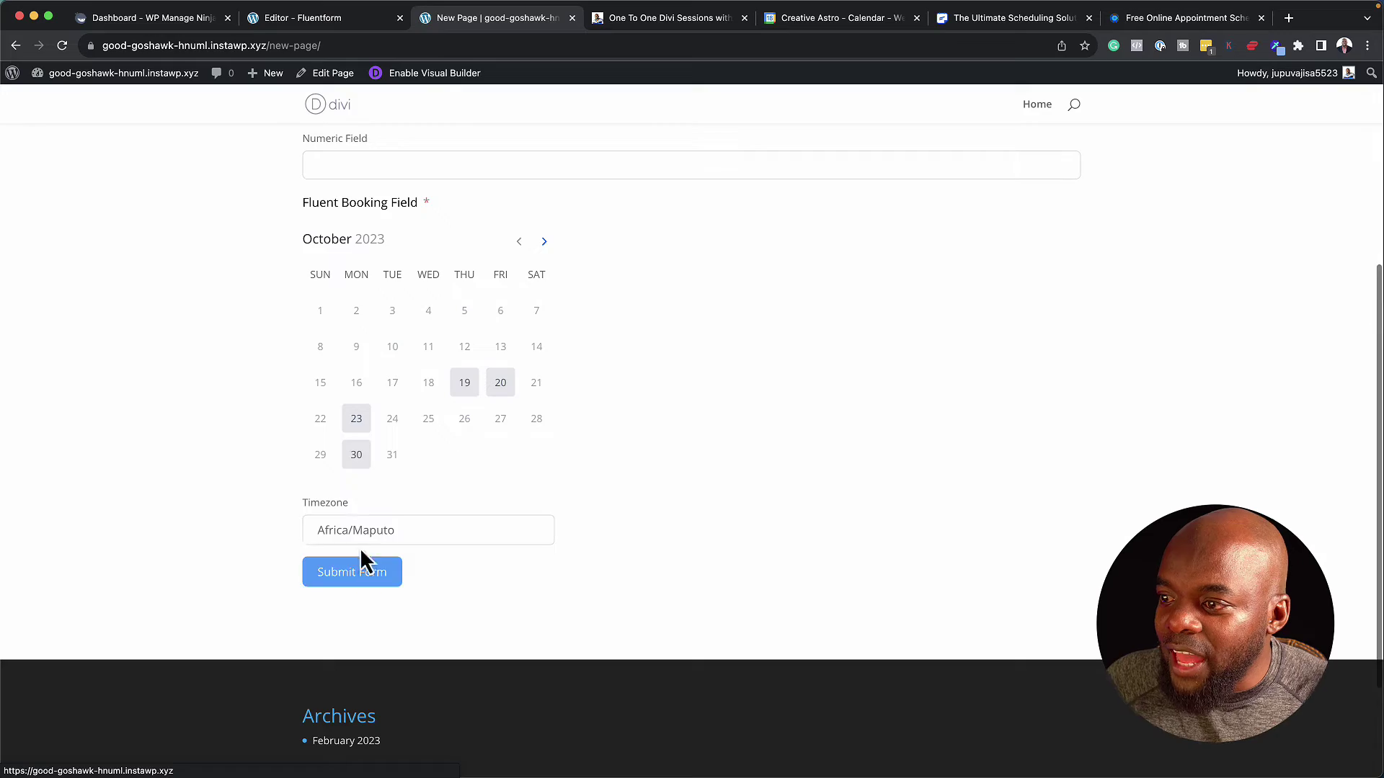
{"action": "scroll", "coordinate": [425, 562], "scroll_direction": "up", "scroll_amount": 1}
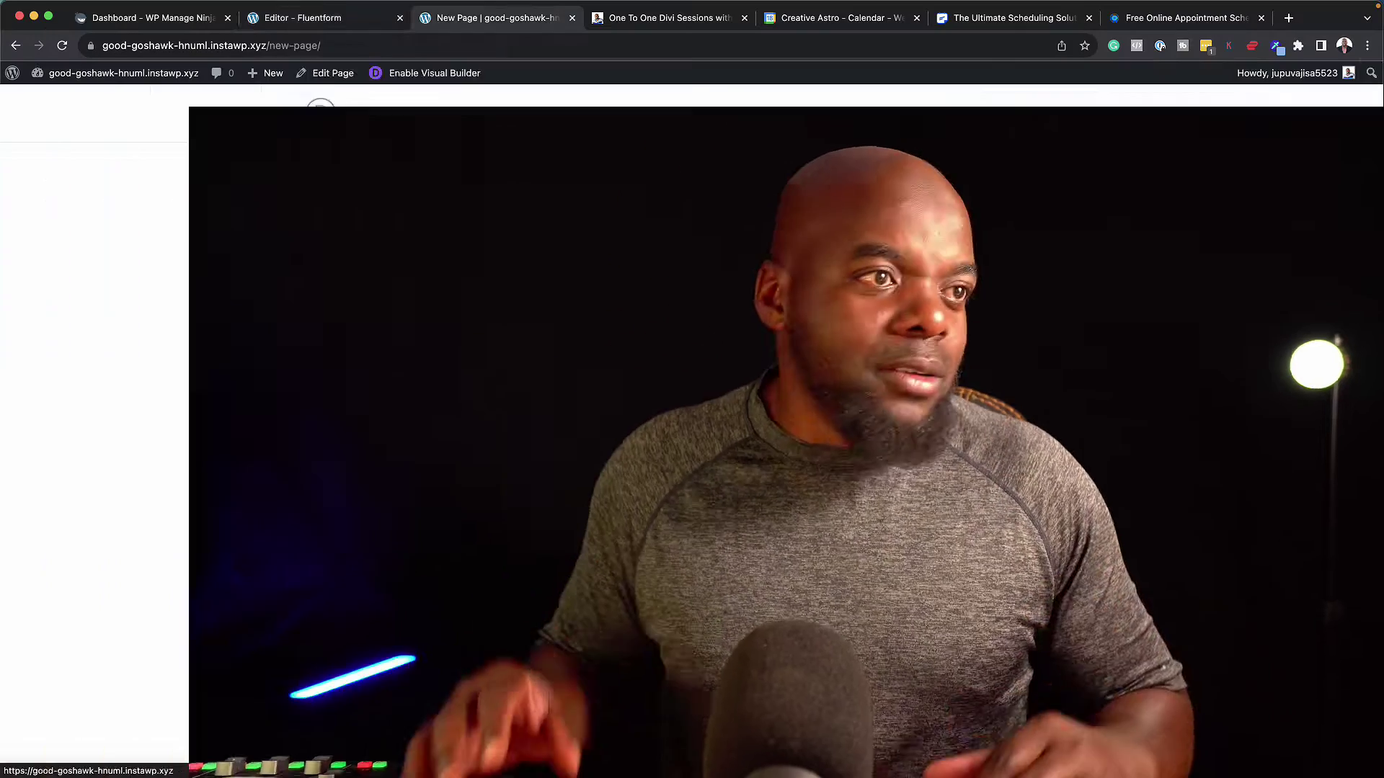
Create a contact tag titled Booked One To One Divi in FluentCRM and view the contacts assigned to it
{"action": "left_click", "coordinate": [305, 21]}
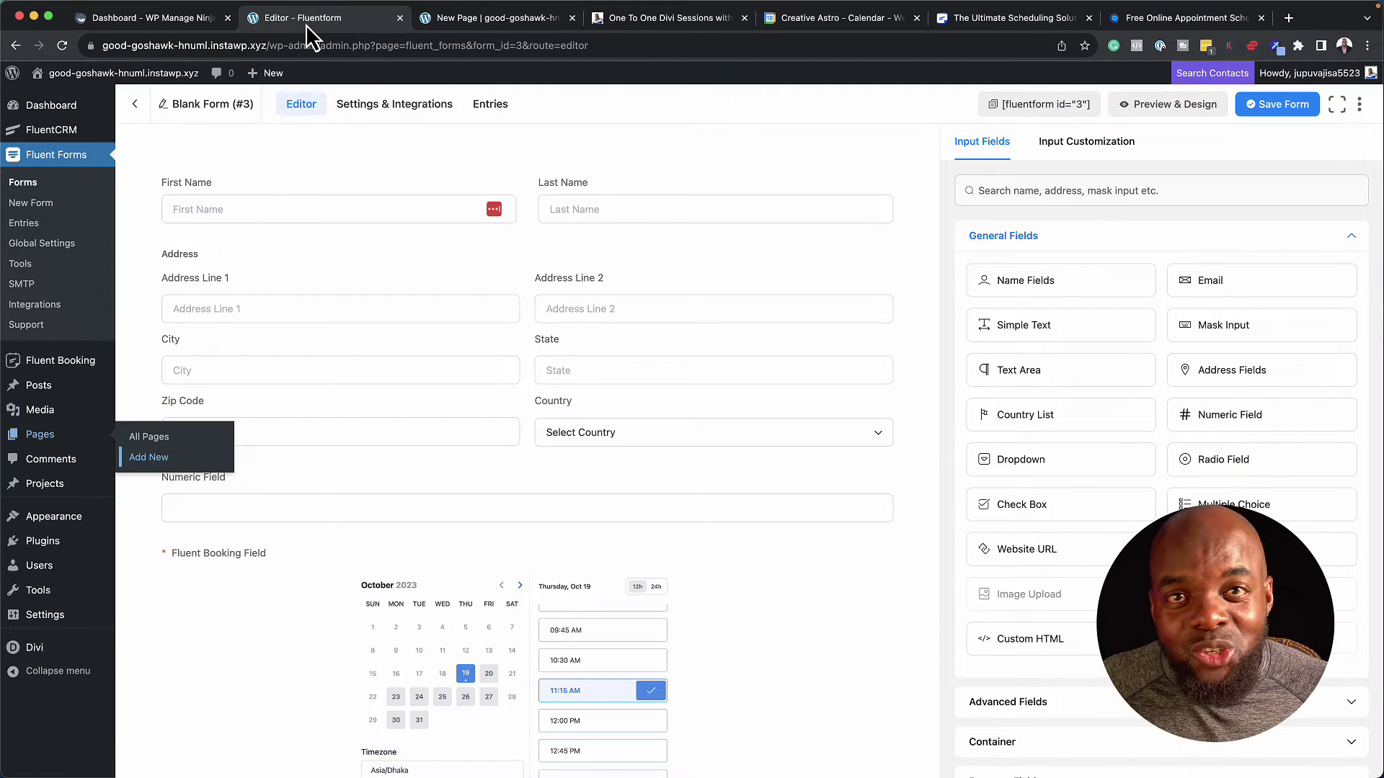
{"action": "mouse_move", "coordinate": [71, 137]}
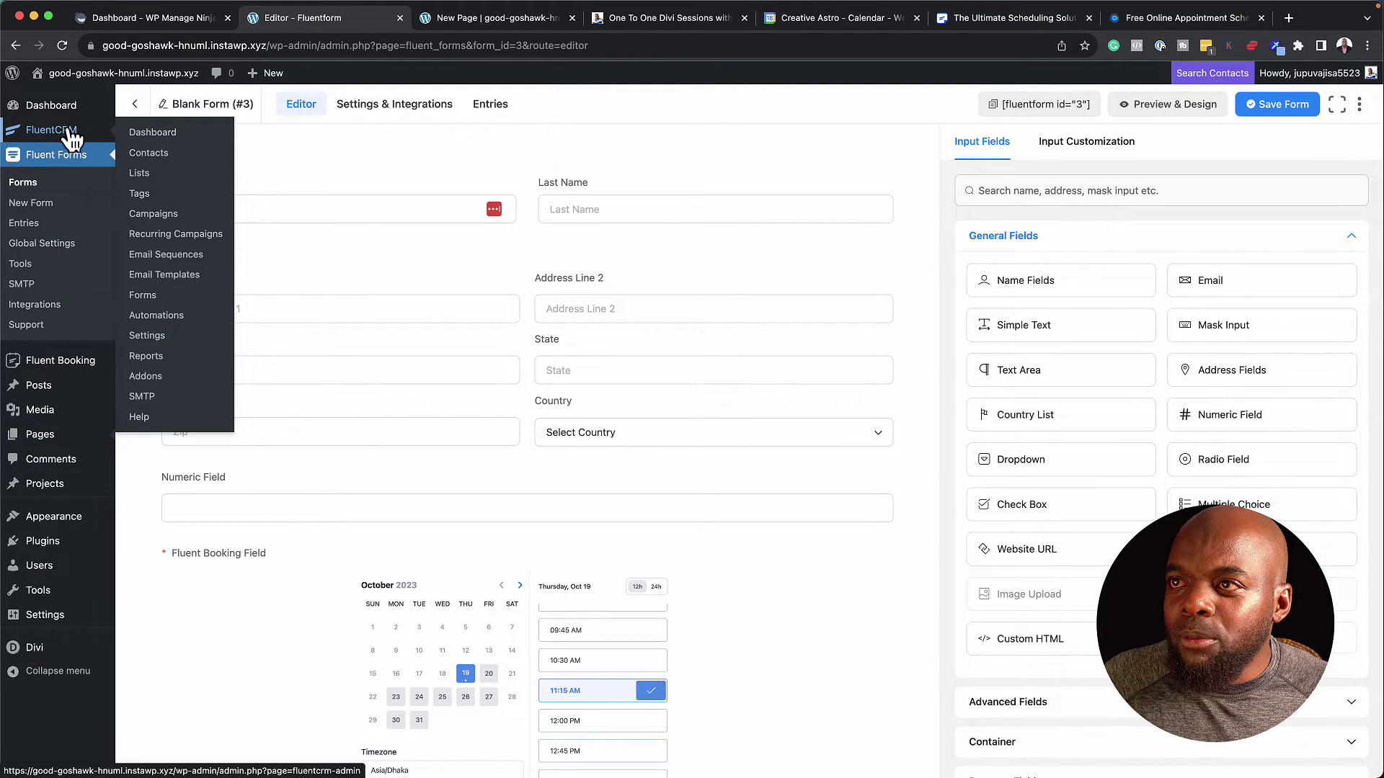
{"action": "left_click", "coordinate": [162, 141]}
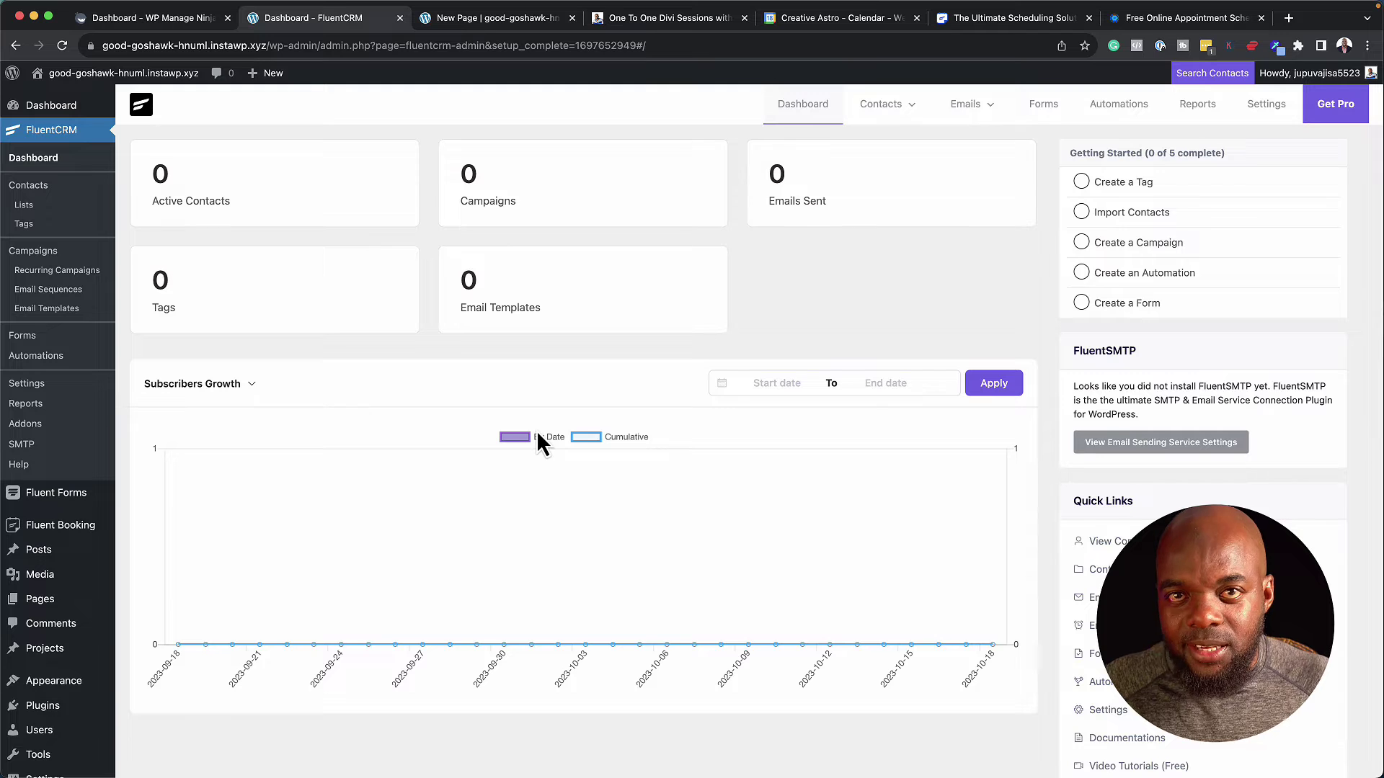
{"action": "mouse_move", "coordinate": [889, 103]}
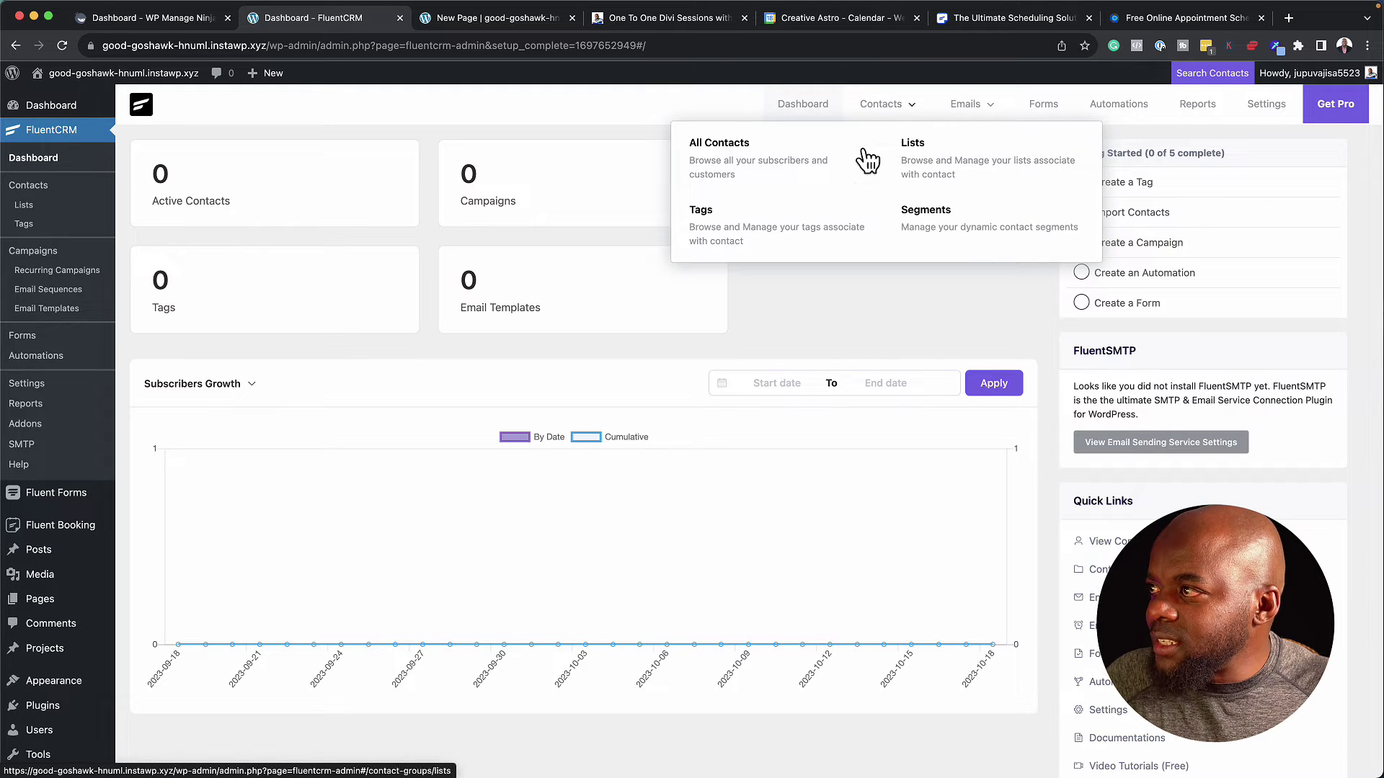
{"action": "left_click", "coordinate": [760, 225]}
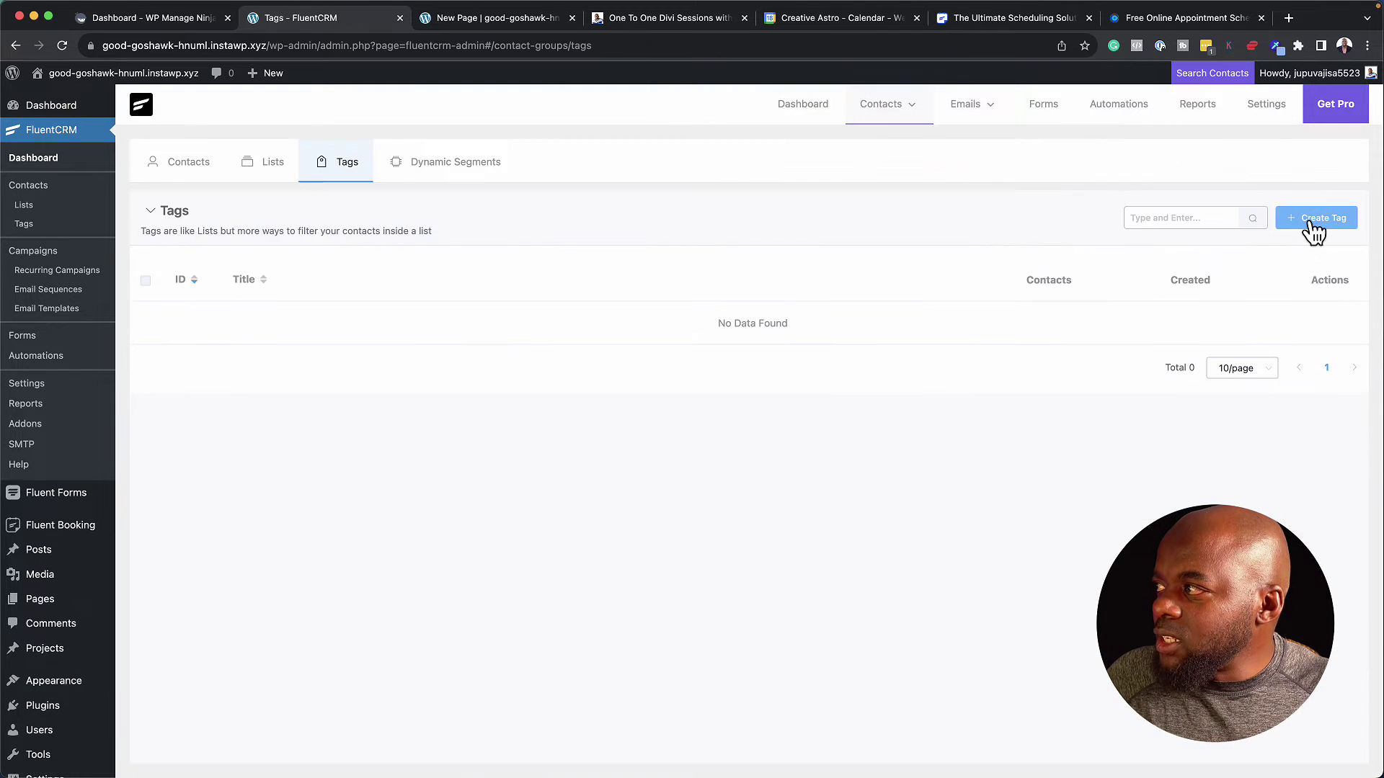
{"action": "left_click", "coordinate": [1313, 224]}
{"action": "left_click", "coordinate": [645, 159]}
{"action": "type", "text": "Booked One To One Divi"}
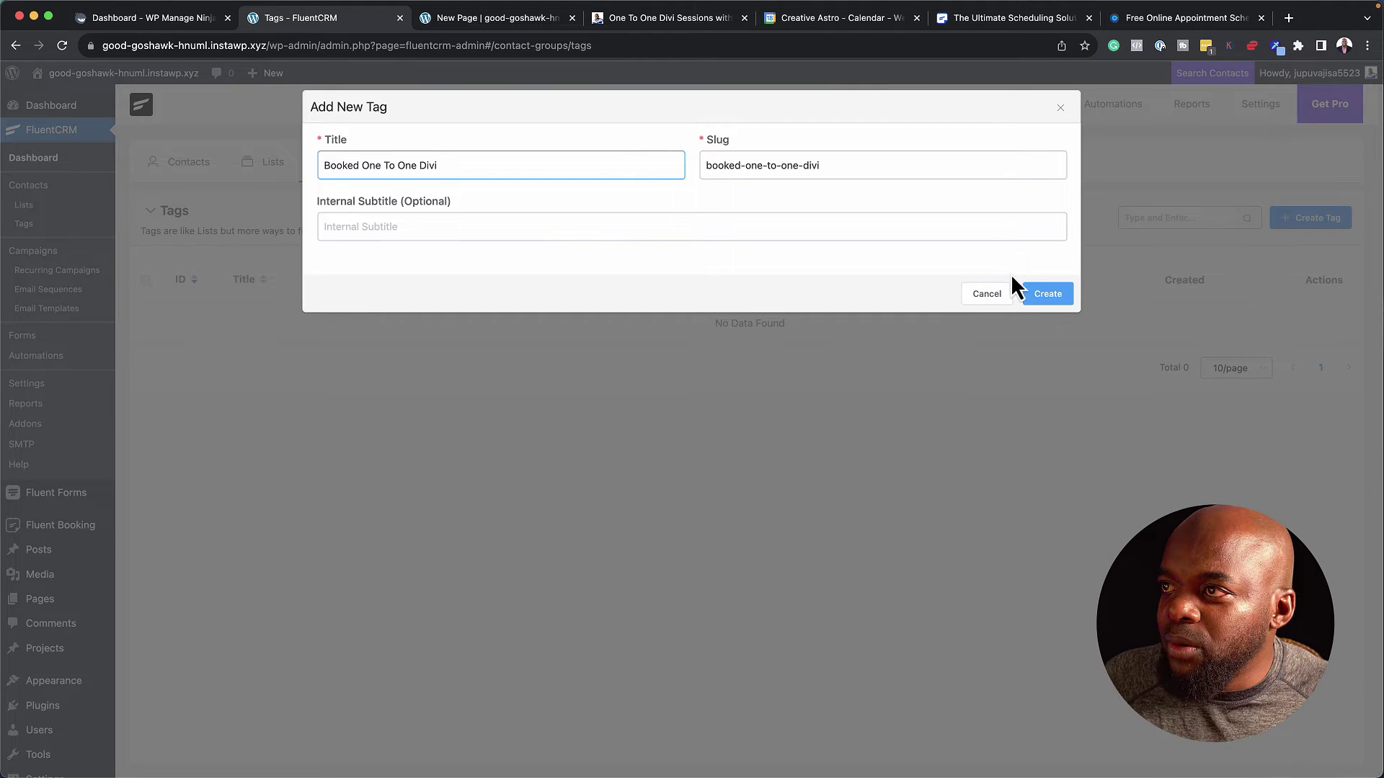
{"action": "left_click", "coordinate": [1048, 294]}
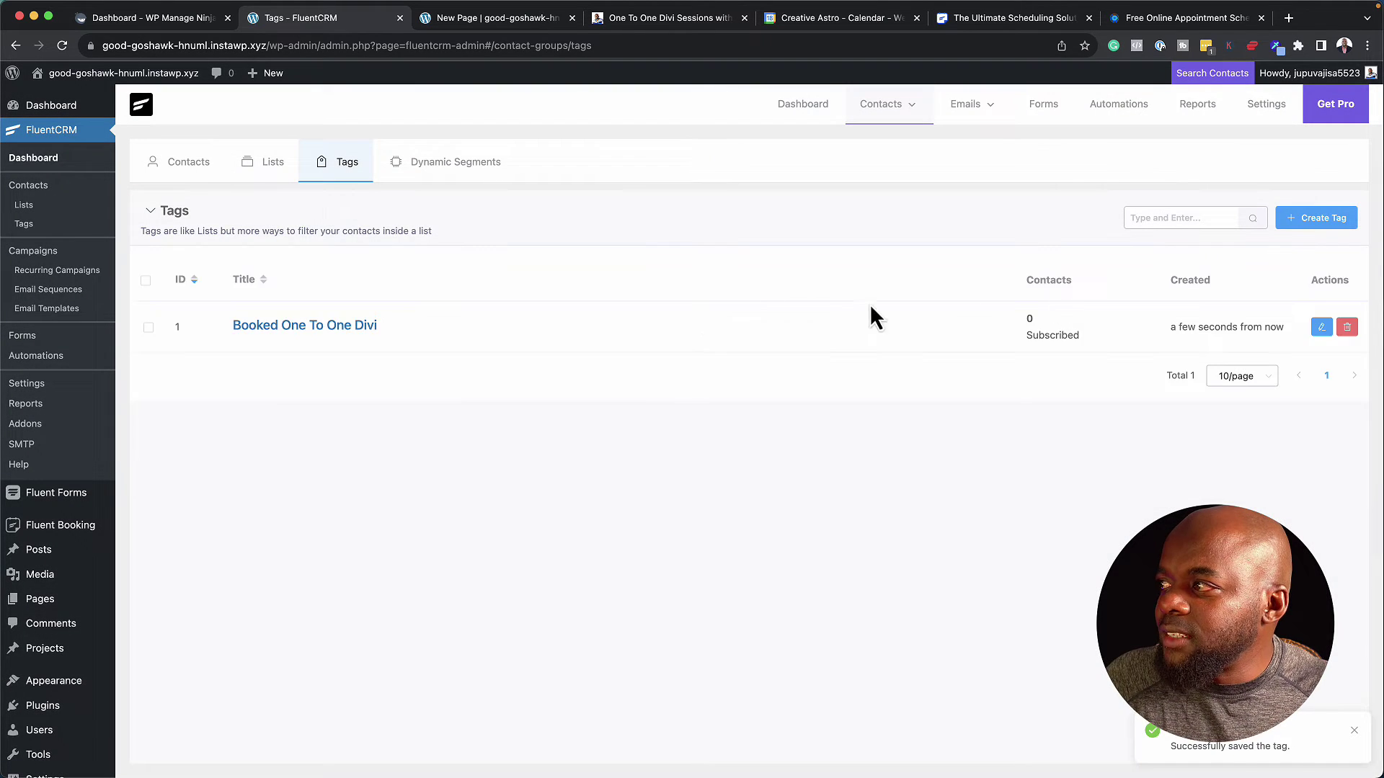
{"action": "left_click", "coordinate": [310, 324]}
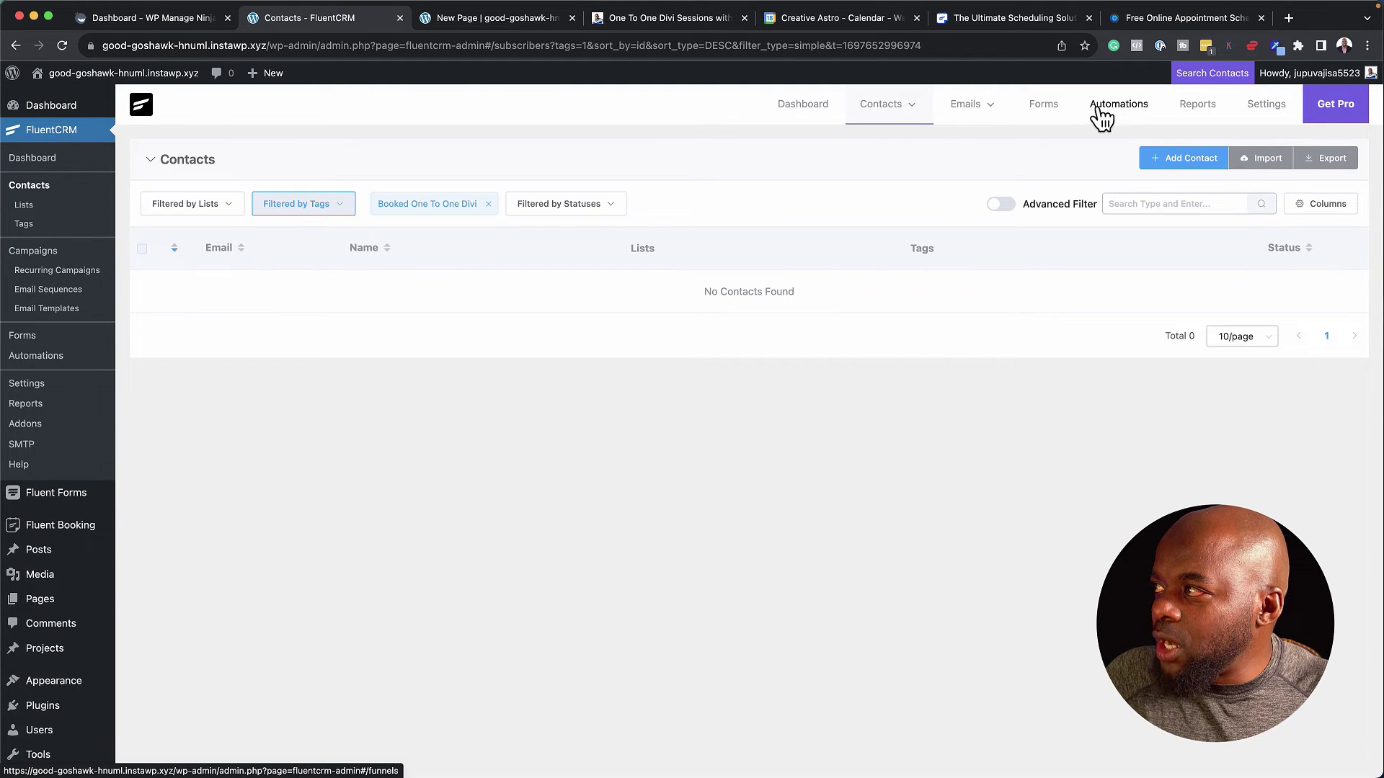
Create an automation funnel labelled One toone, triggered by New Booking (Fluent Booking)
{"action": "left_click", "coordinate": [1122, 109]}
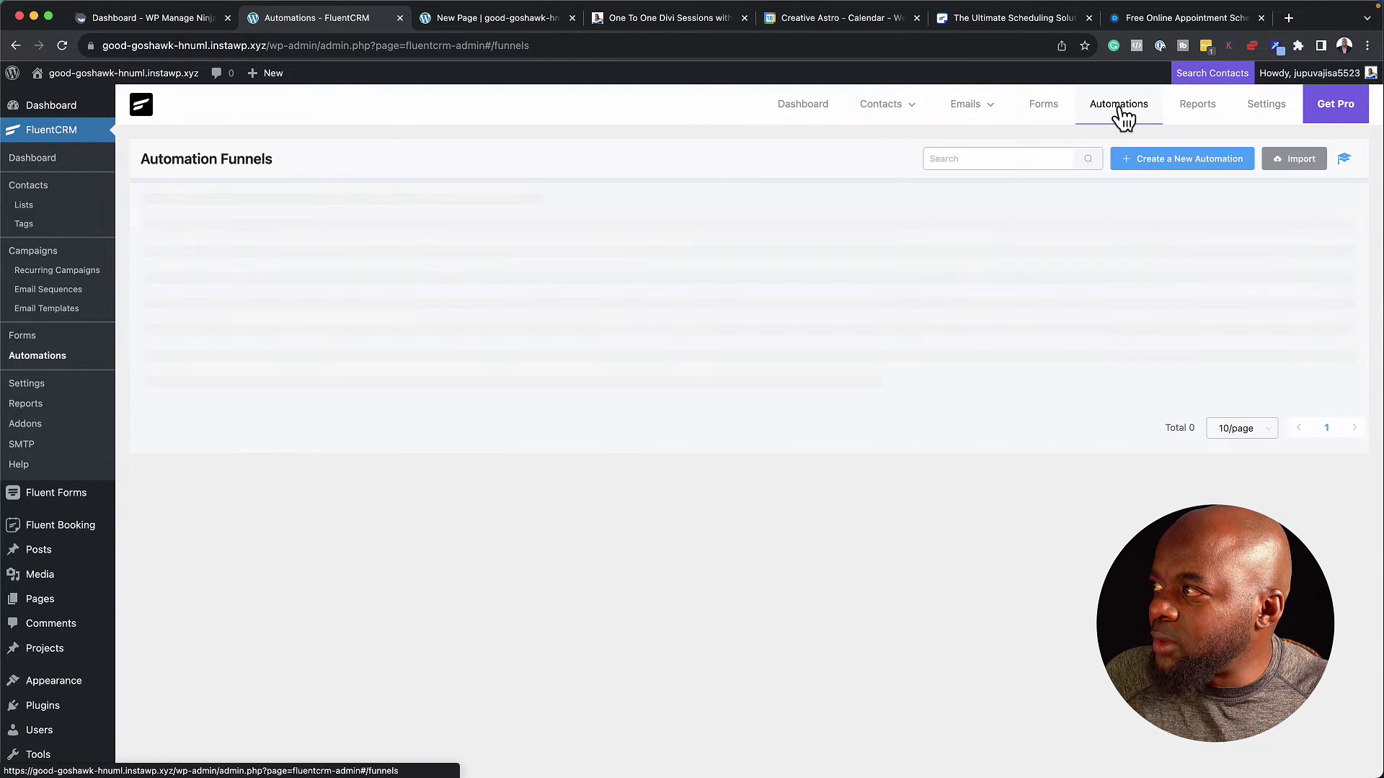
{"action": "left_click", "coordinate": [1222, 159]}
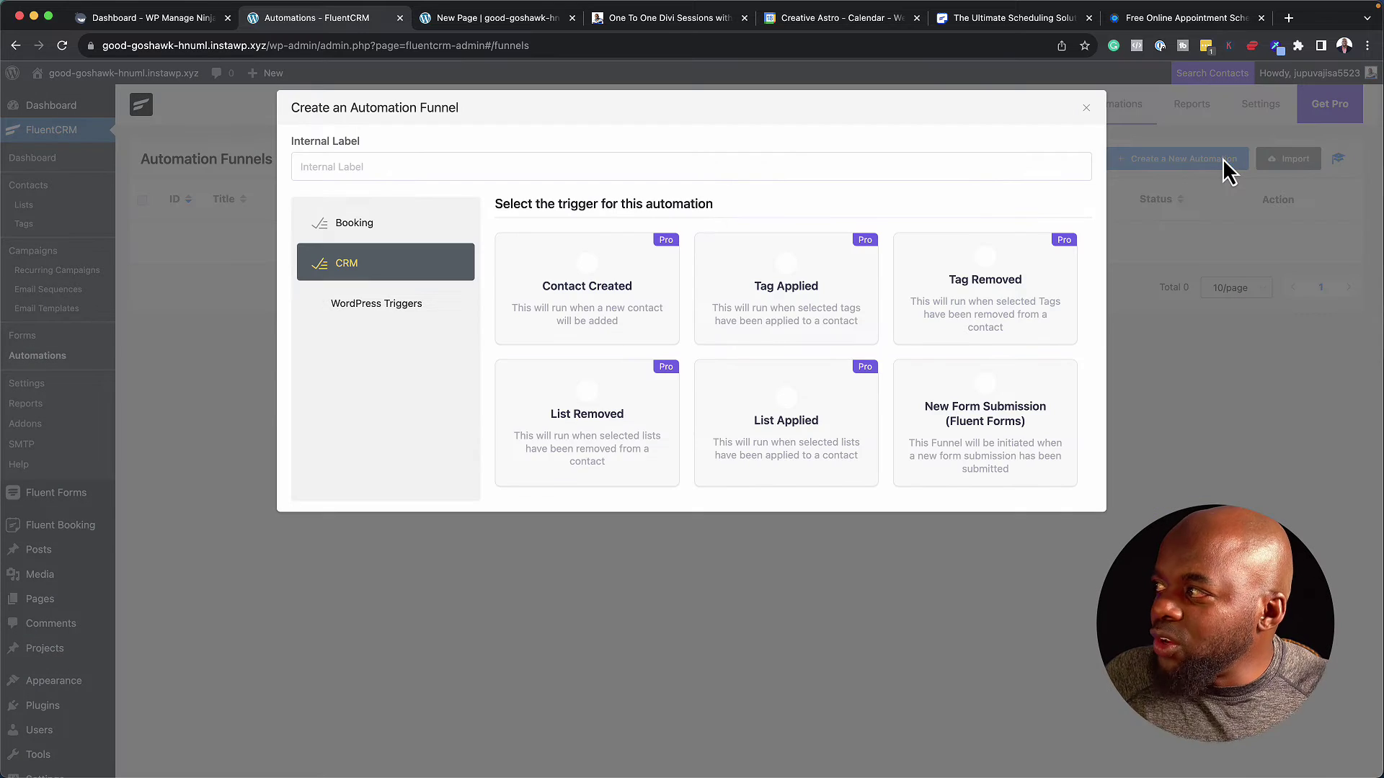
{"action": "left_click", "coordinate": [390, 223]}
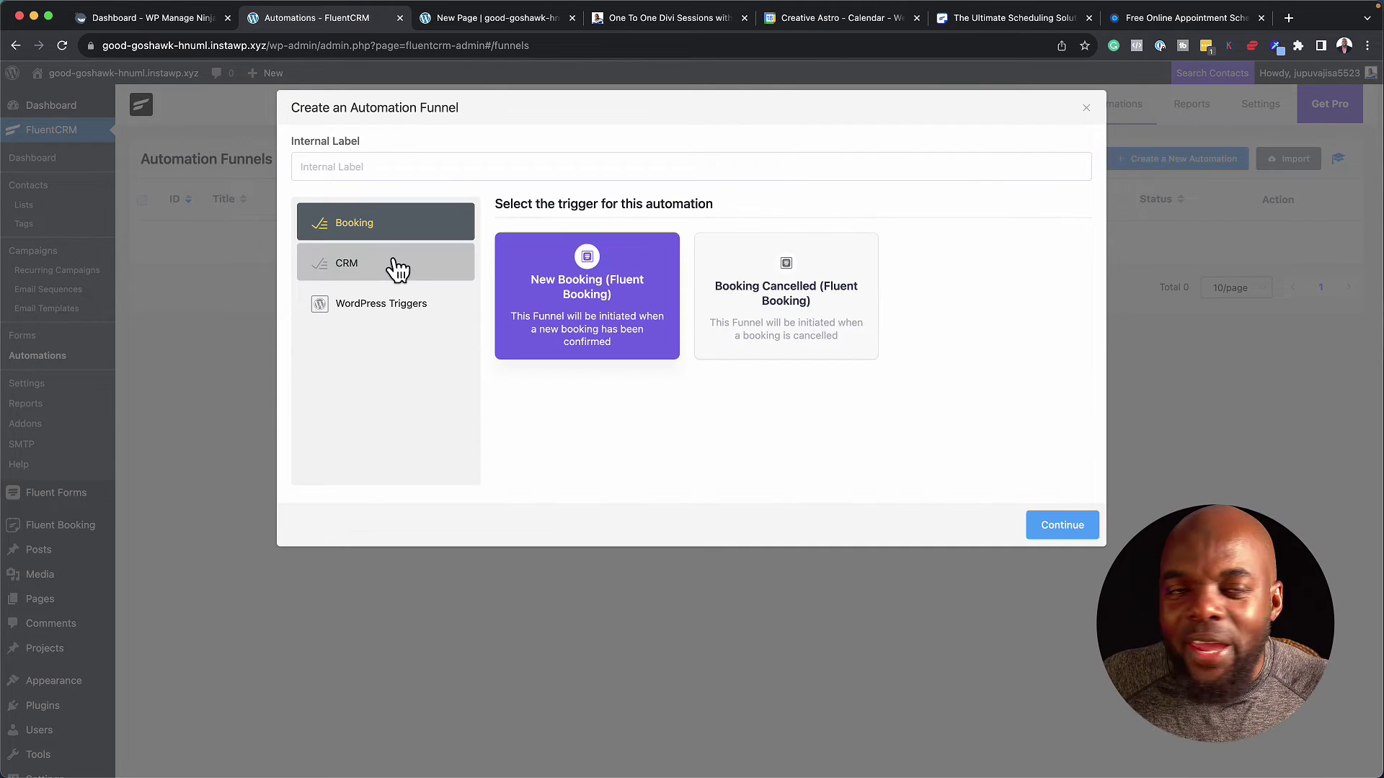
{"action": "left_click", "coordinate": [398, 270]}
{"action": "left_click", "coordinate": [398, 232]}
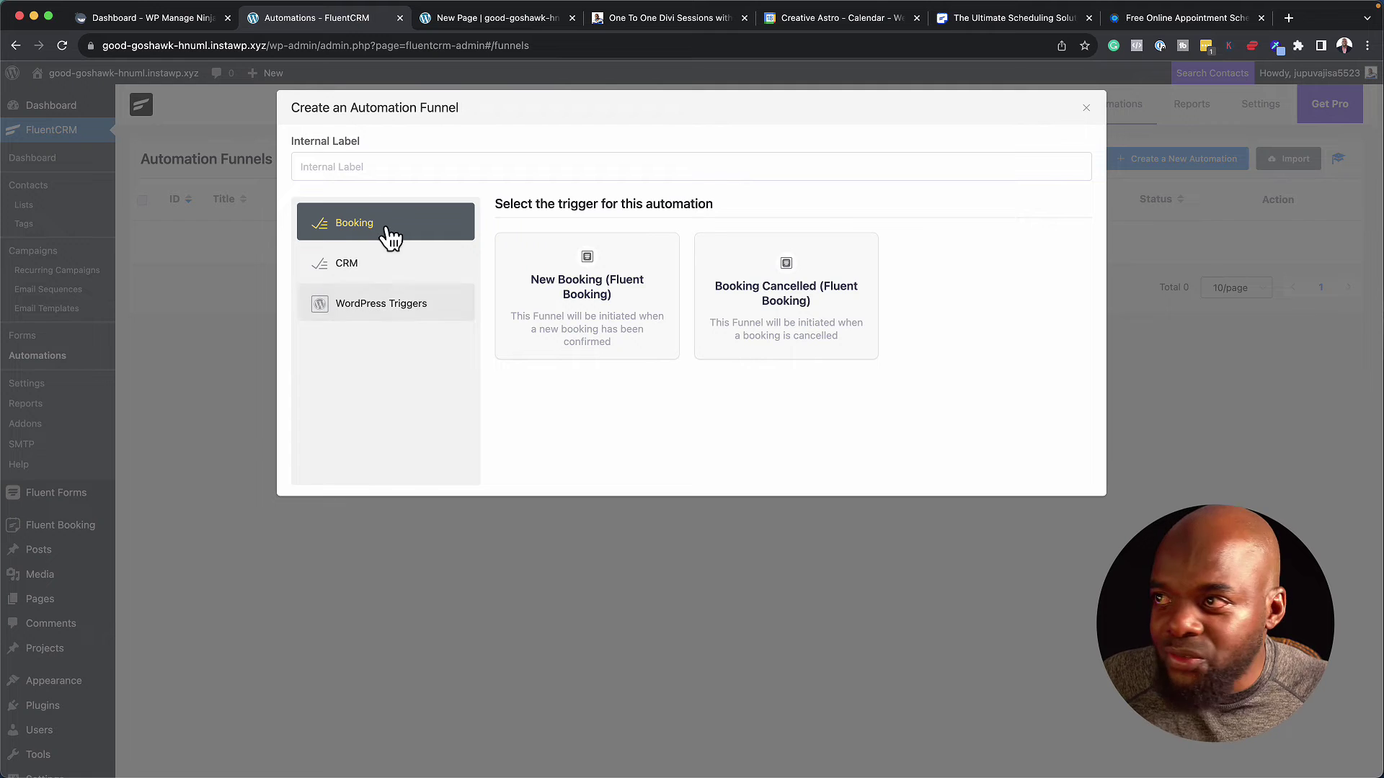
{"action": "left_click", "coordinate": [367, 167]}
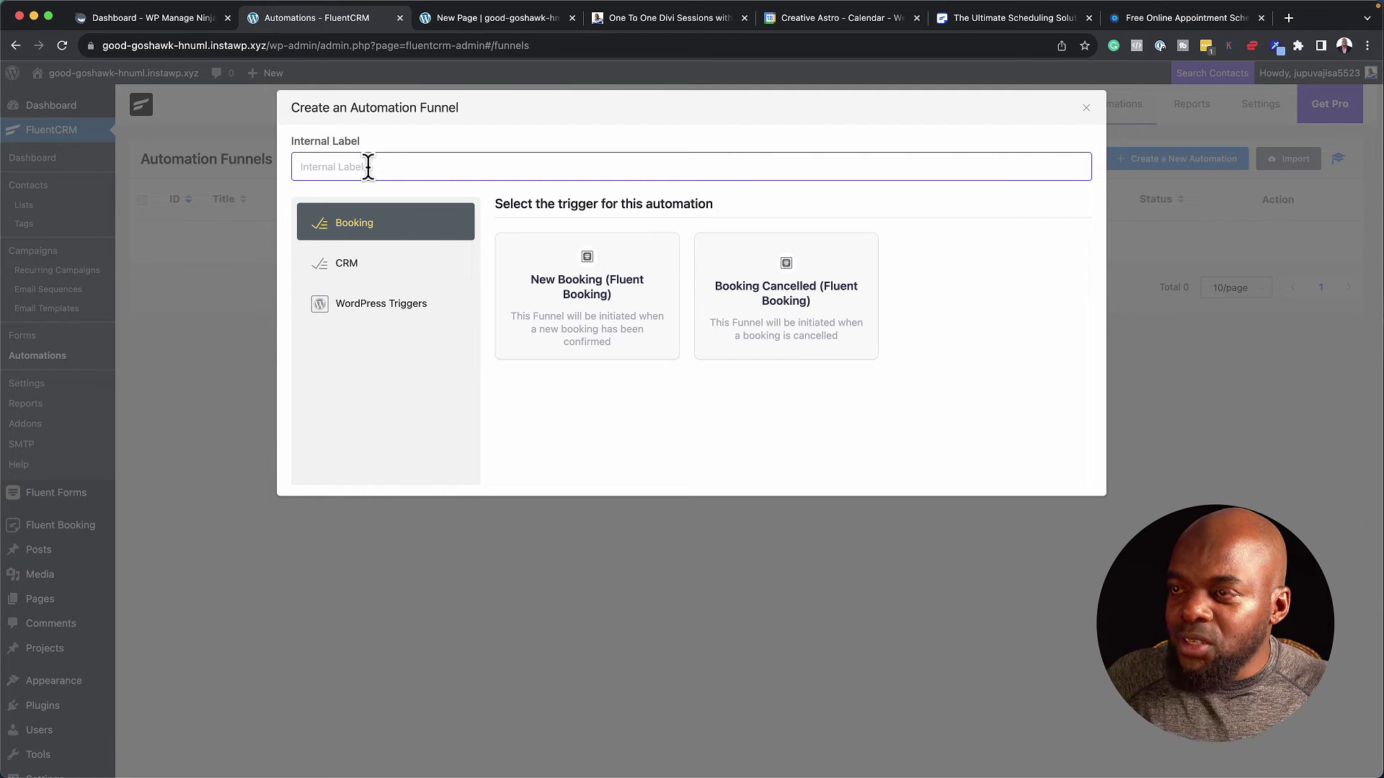
{"action": "type", "text": "One toone"}
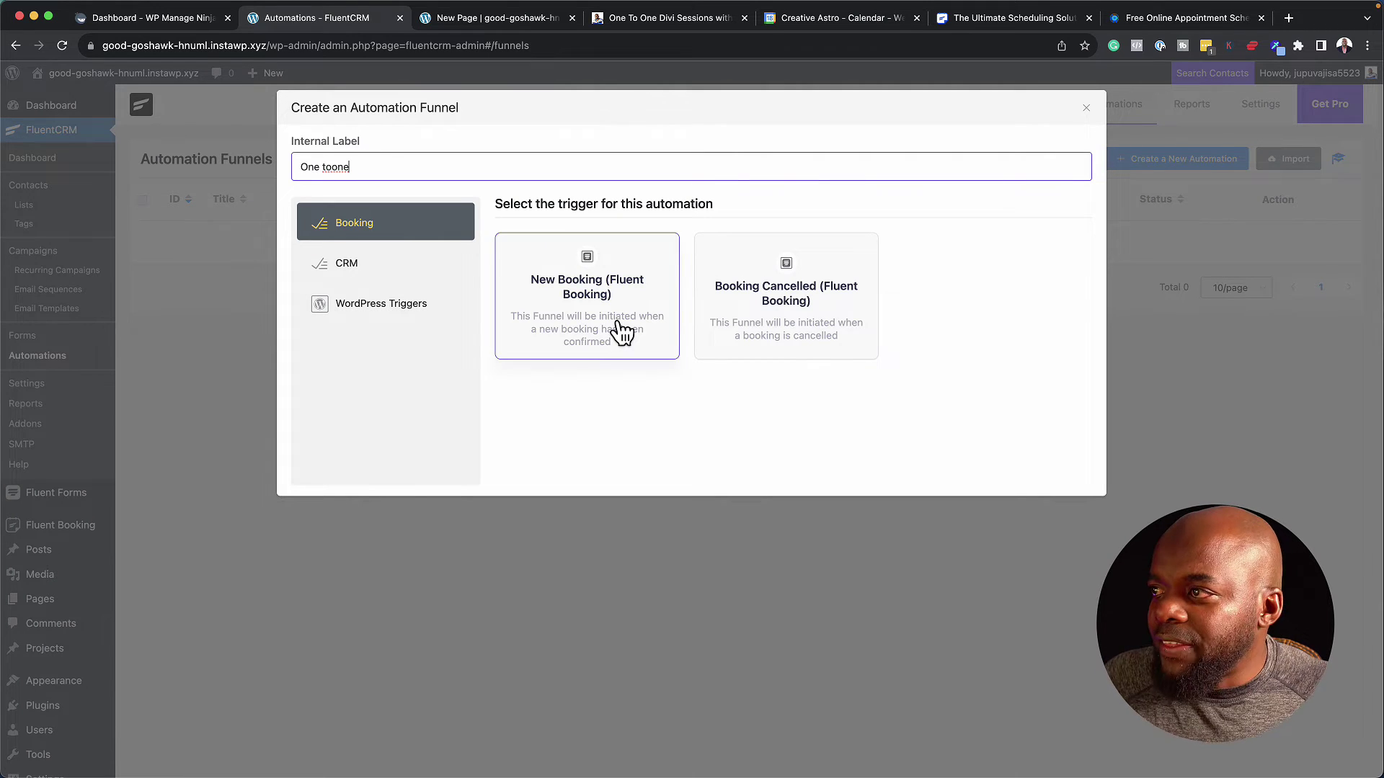
{"action": "left_click", "coordinate": [621, 332]}
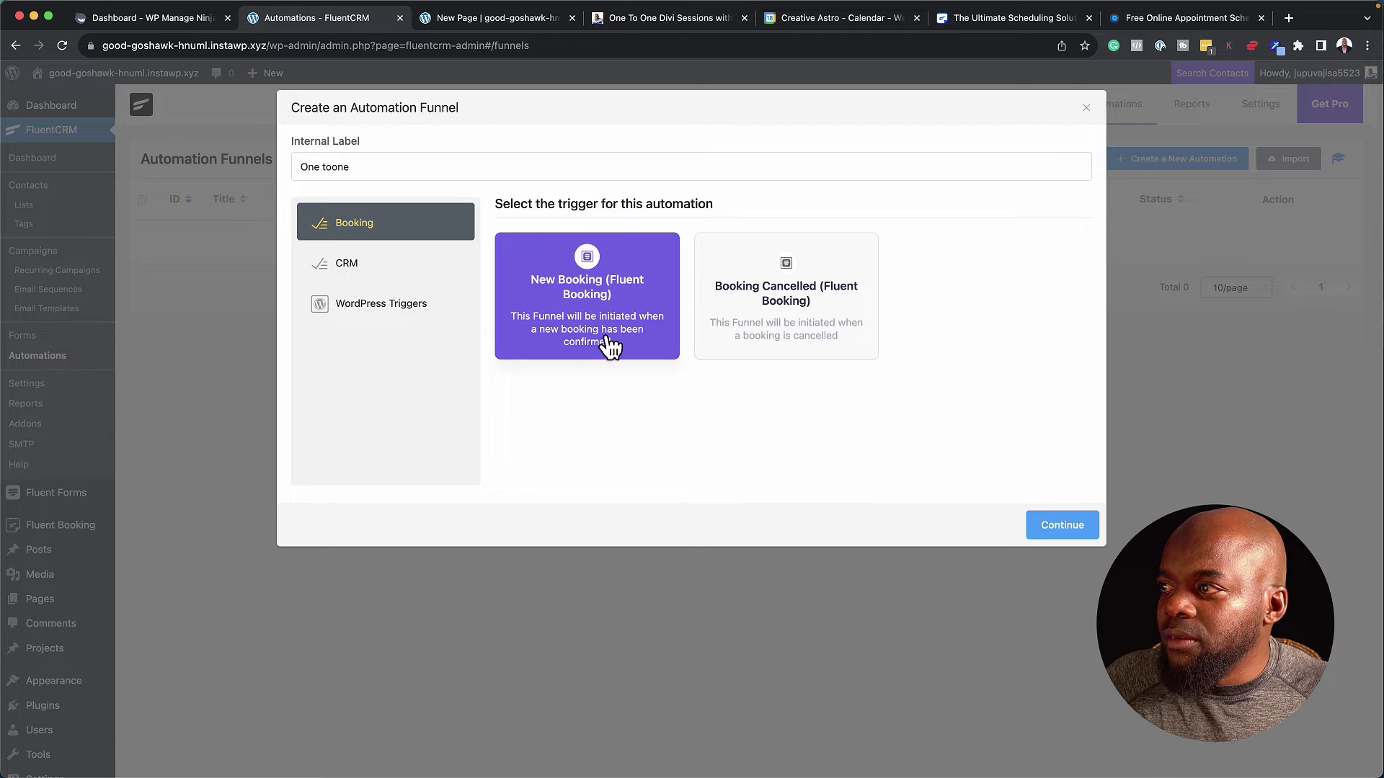
{"action": "left_click", "coordinate": [1086, 530]}
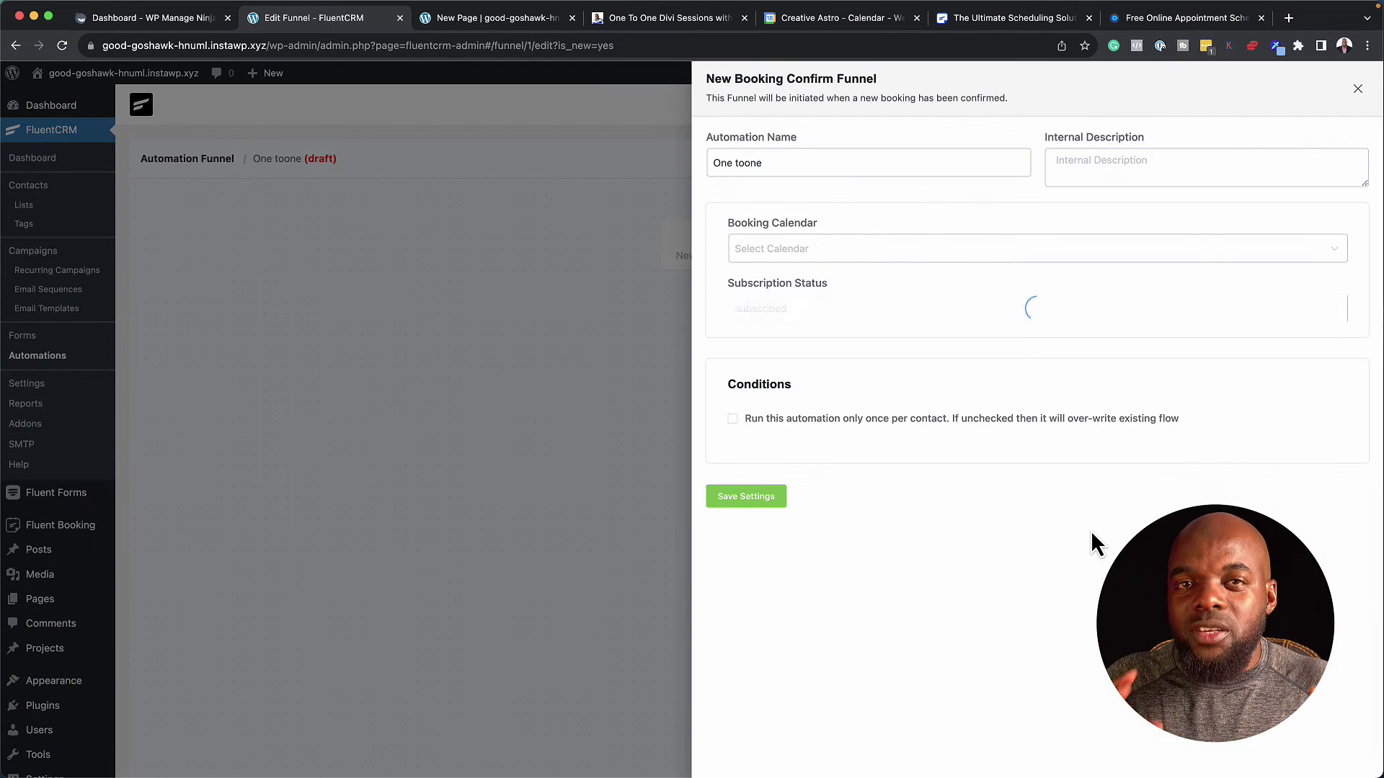
Set the funnel's booking calendar to One To One Divi Sessions and save the trigger settings
{"action": "left_click", "coordinate": [797, 255]}
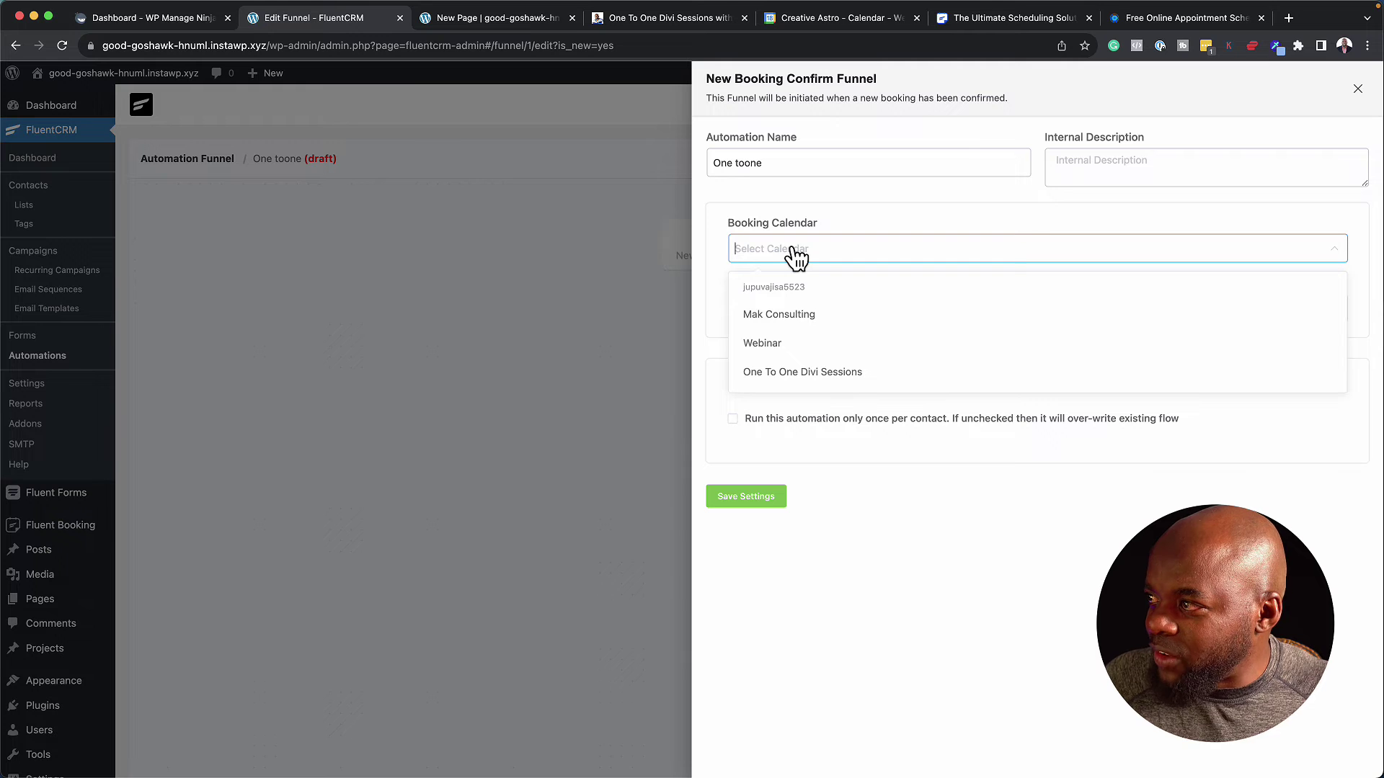
{"action": "left_click", "coordinate": [833, 373]}
{"action": "left_click", "coordinate": [750, 499]}
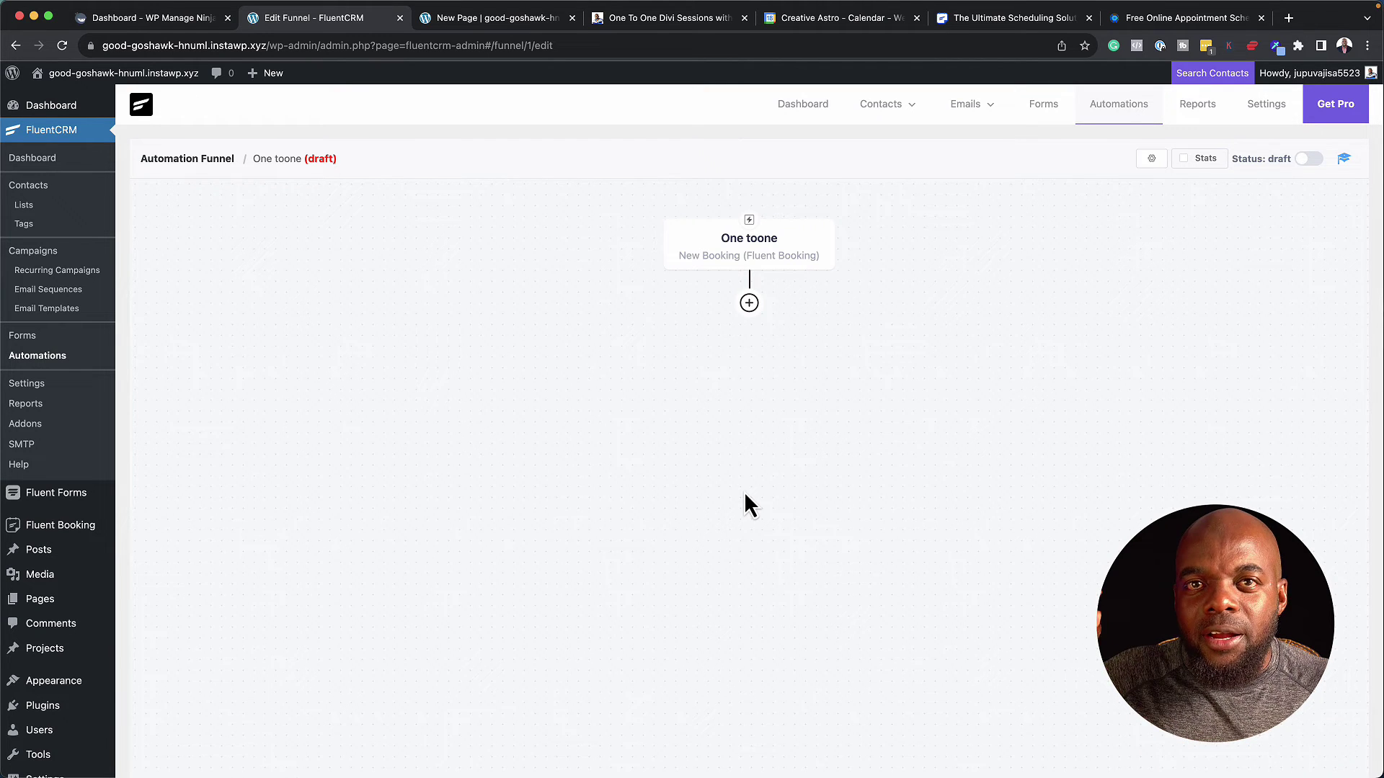
Add an Apply Tag action after the trigger that assigns the Booked One To One Divi tag, and save it
{"action": "left_click", "coordinate": [748, 303]}
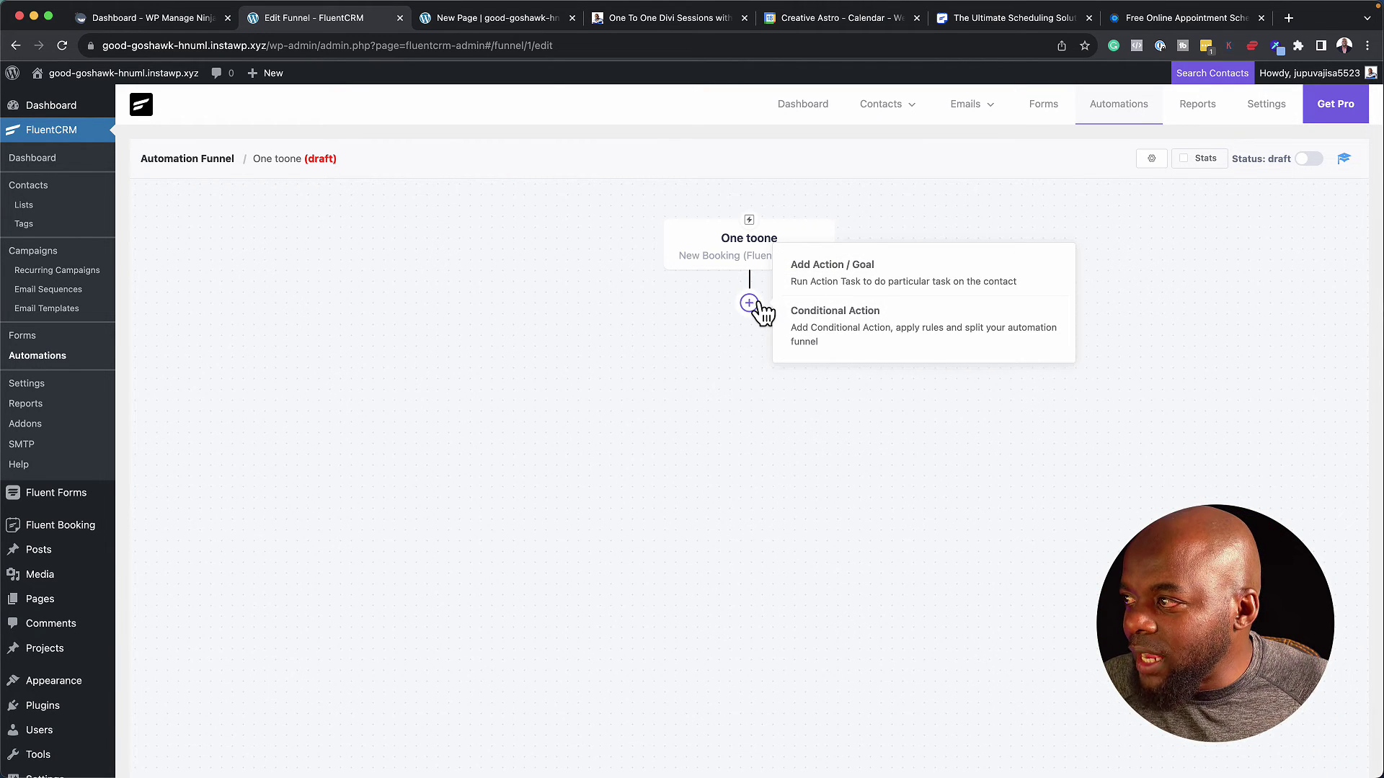
{"action": "left_click", "coordinate": [848, 286]}
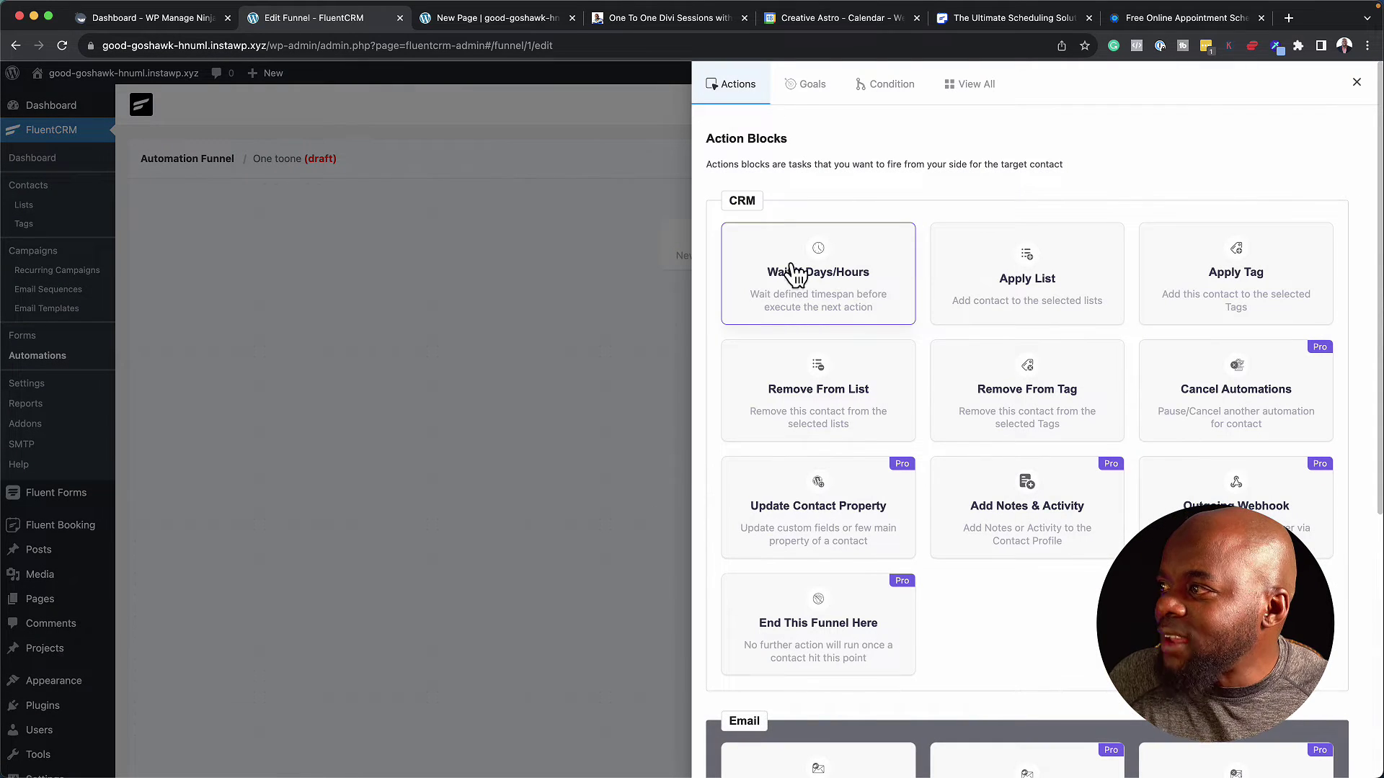
{"action": "left_click", "coordinate": [1192, 295]}
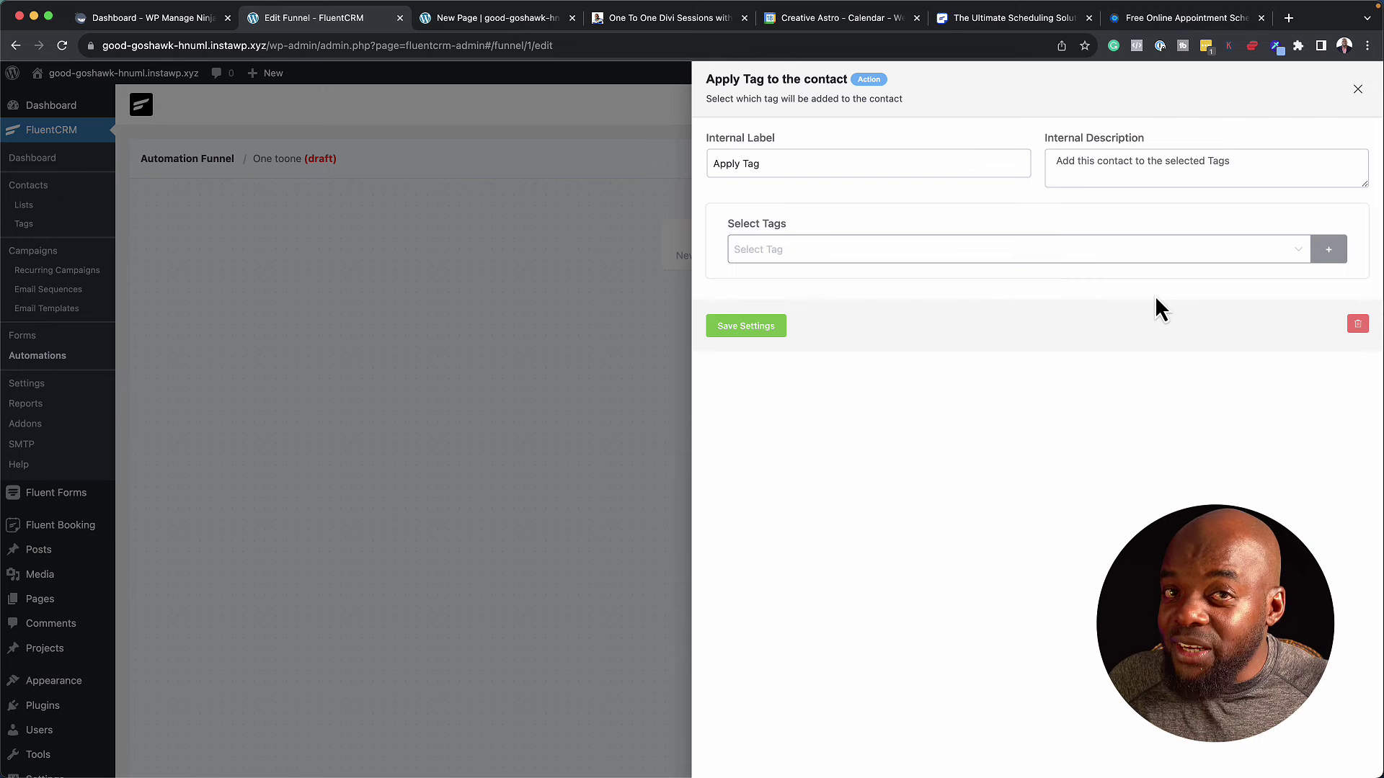
{"action": "left_click", "coordinate": [1075, 249]}
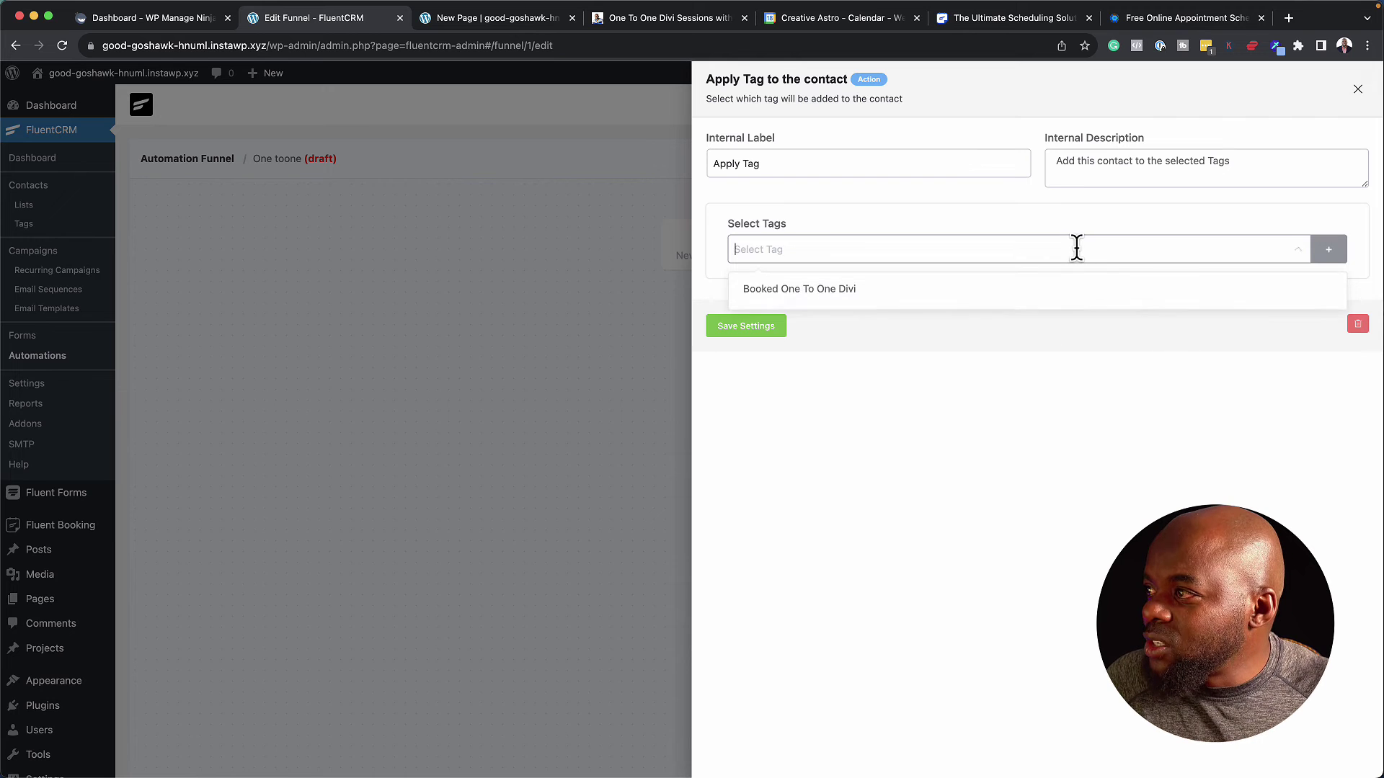
{"action": "left_click", "coordinate": [892, 301]}
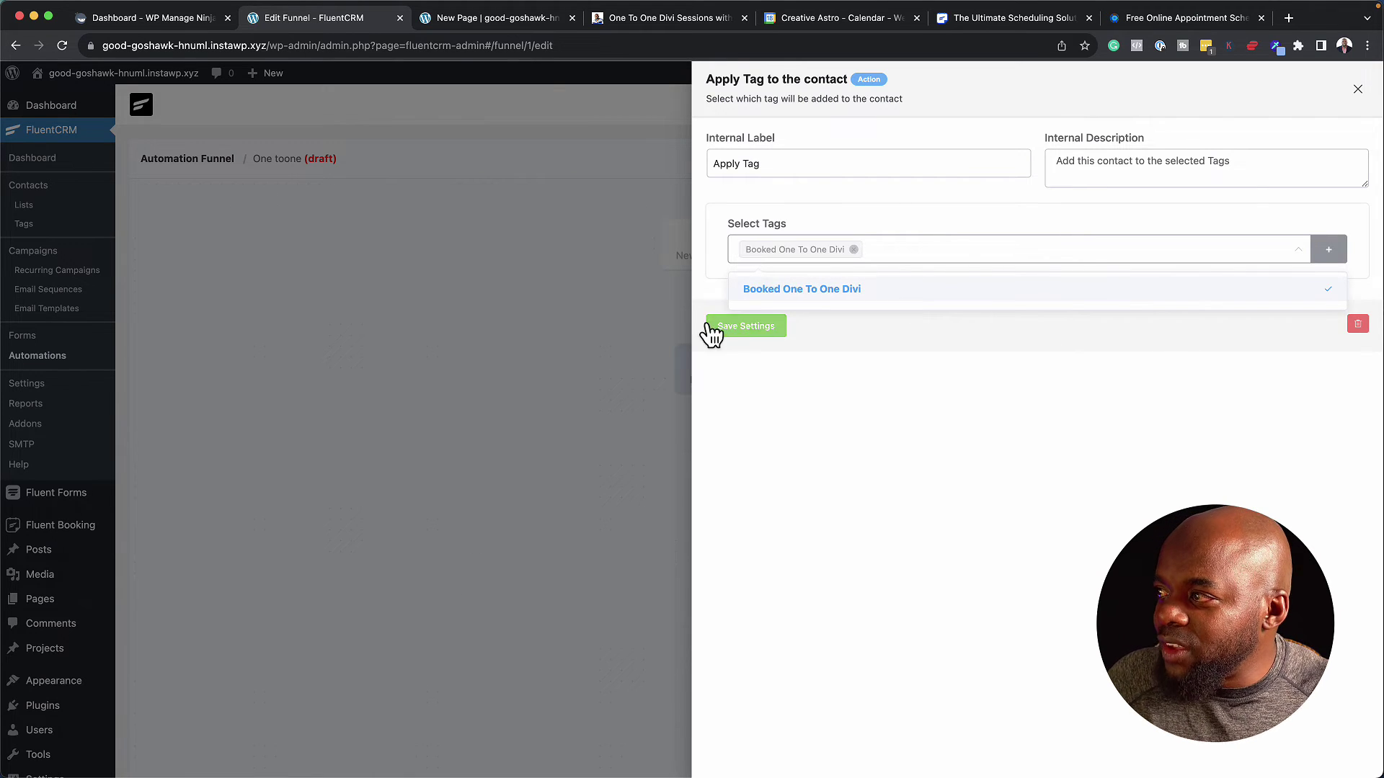
{"action": "left_click", "coordinate": [741, 330]}
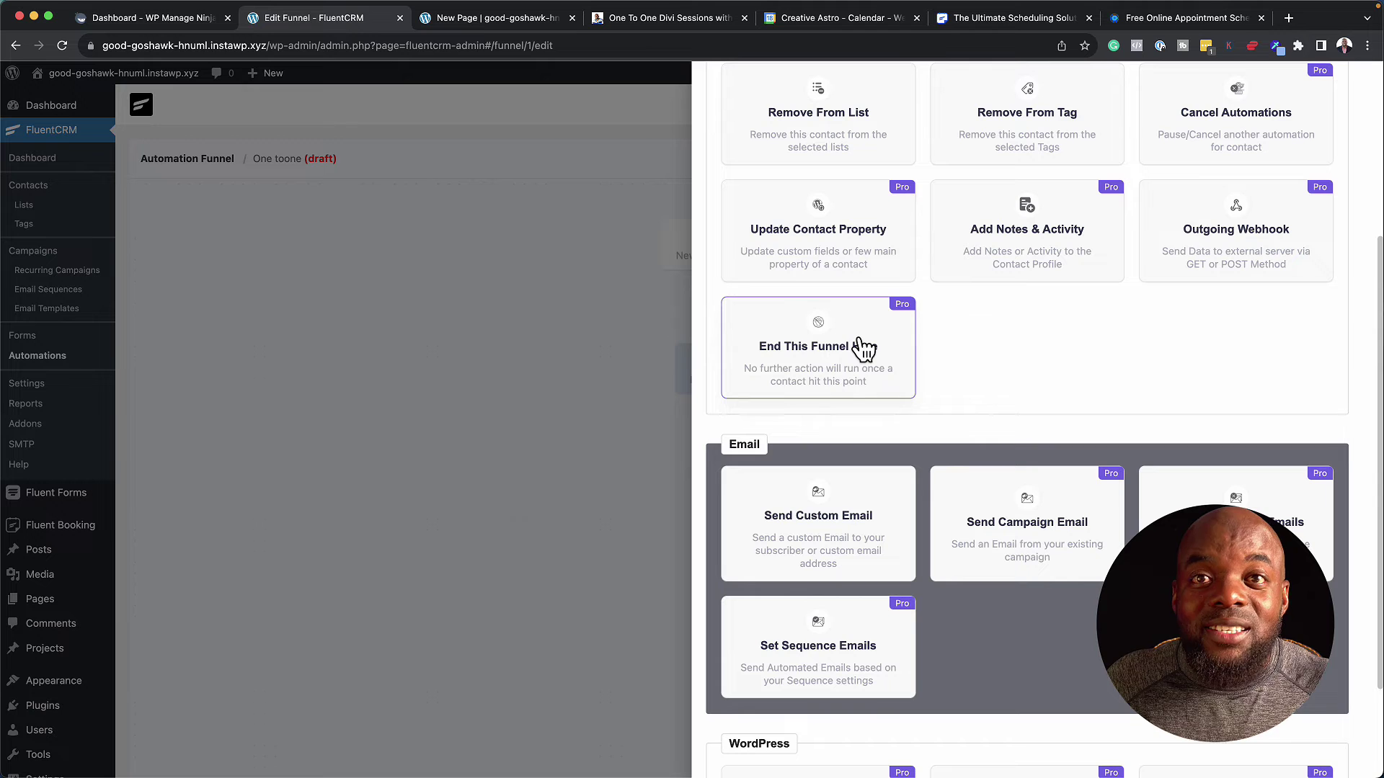
Add a Send Custom Email action and replace its default body text with the copied Lorem ipsum paragraphs
{"action": "left_click", "coordinate": [834, 548]}
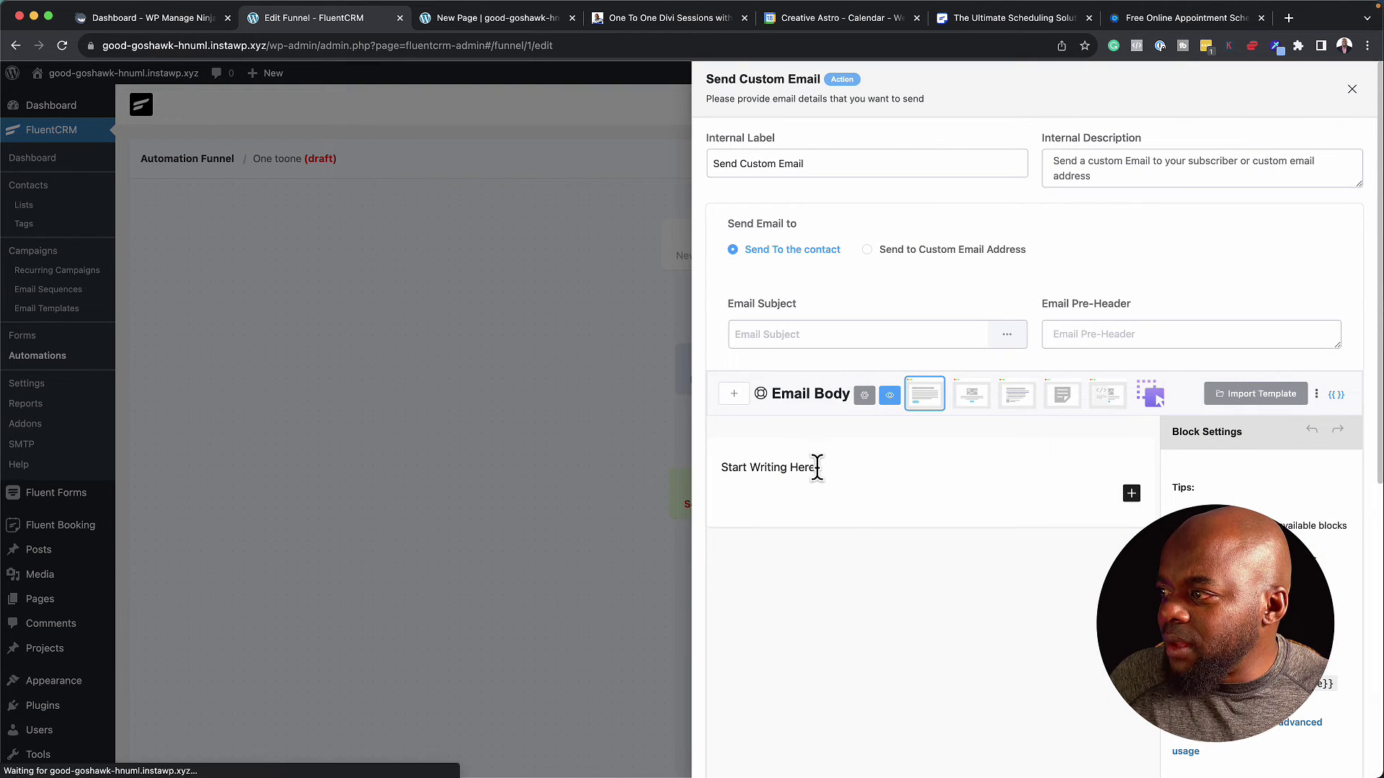
{"action": "left_click_drag", "start_coordinate": [817, 467], "coordinate": [727, 461]}
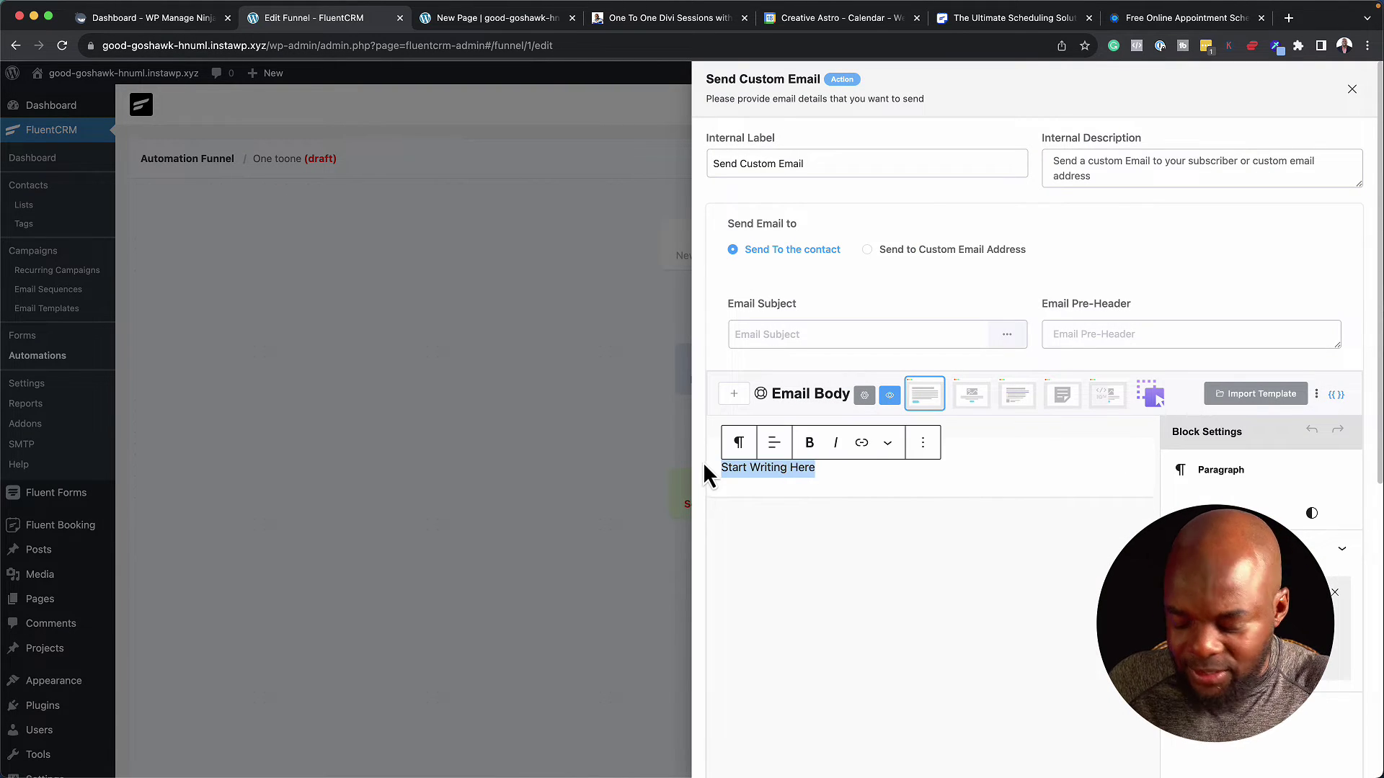
{"action": "key", "text": "super+v"}
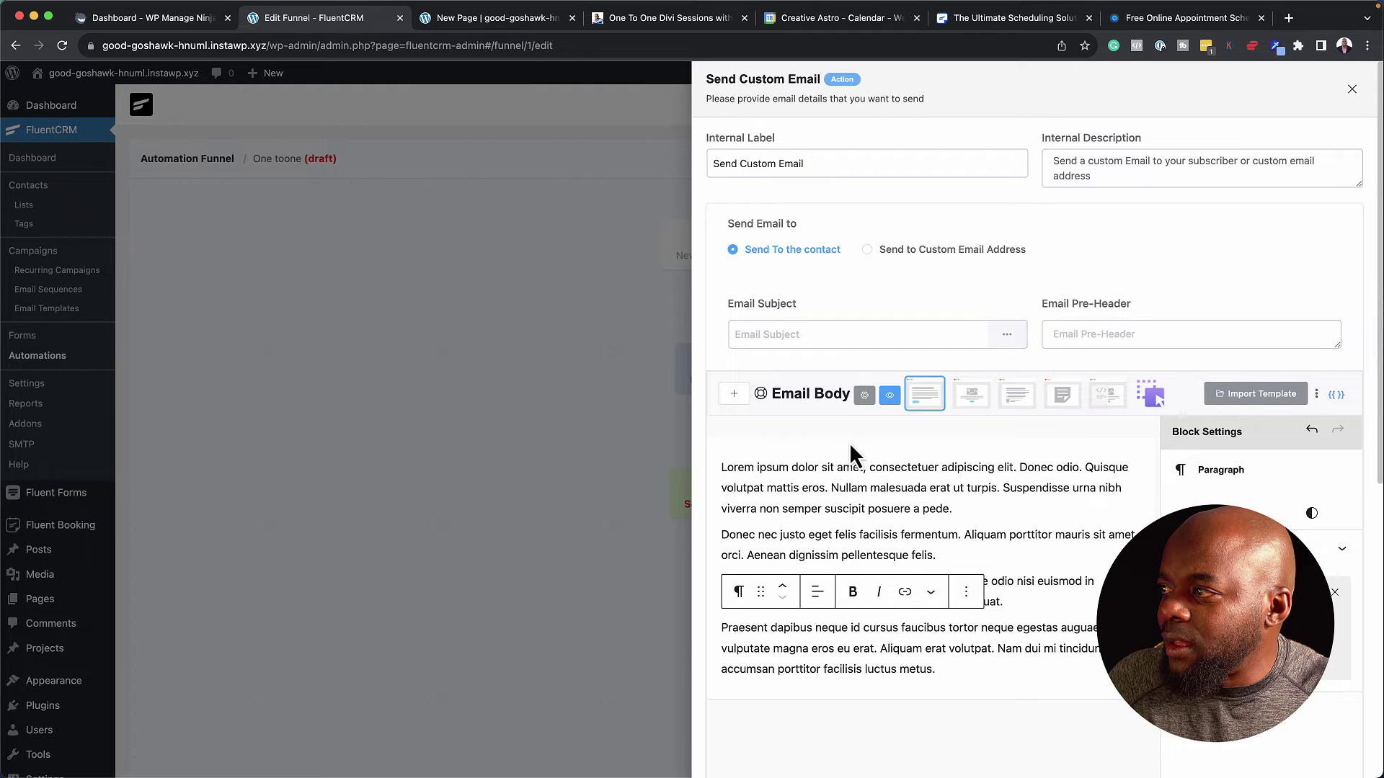
Copy Lorem ipsum dolor sit amet from the body into the email subject, save the action, and publish the automation
{"action": "left_click_drag", "start_coordinate": [862, 467], "coordinate": [710, 472]}
{"action": "key", "text": "super+c"}
{"action": "left_click", "coordinate": [797, 333]}
{"action": "key", "text": "super+v"}
{"action": "scroll", "coordinate": [1038, 630], "scroll_direction": "down", "scroll_amount": 5}
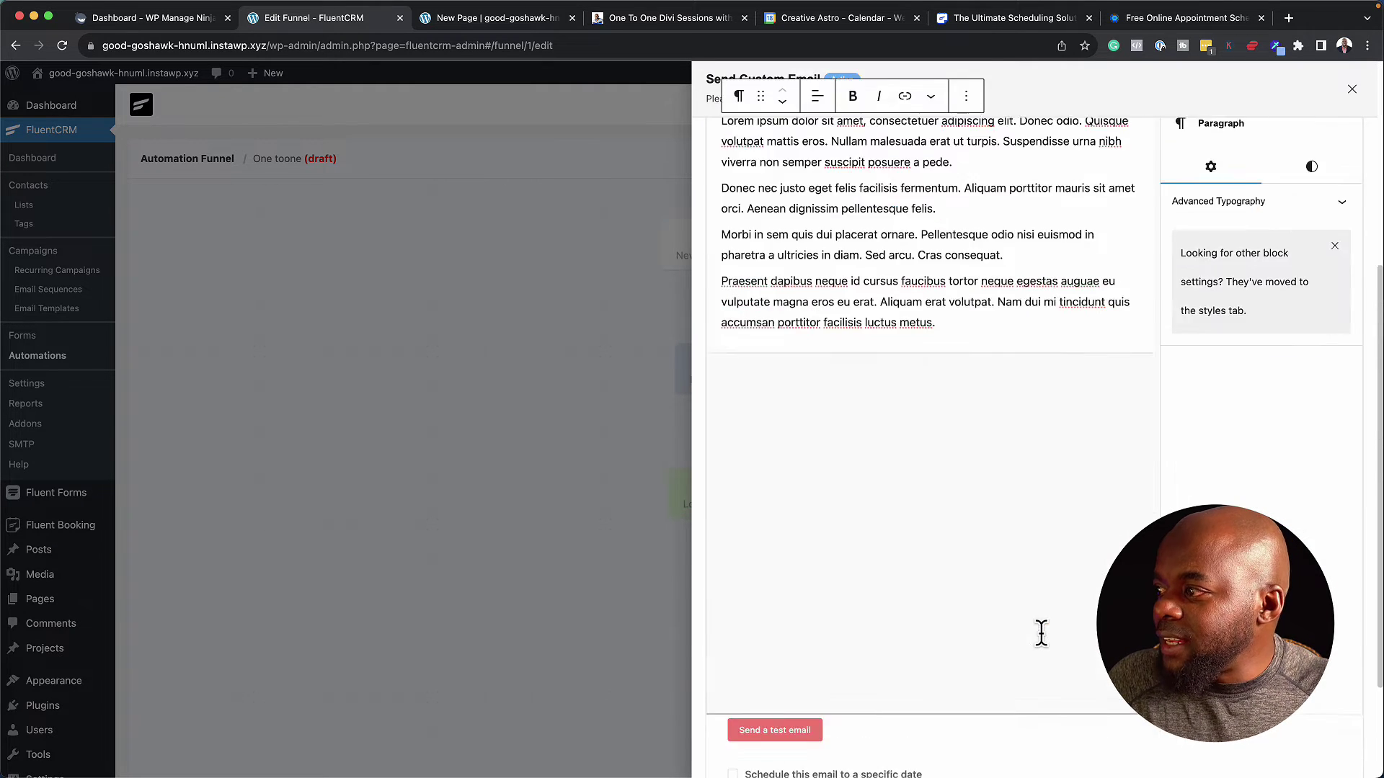
{"action": "scroll", "coordinate": [1040, 633], "scroll_direction": "down", "scroll_amount": 3}
{"action": "left_click", "coordinate": [770, 754]}
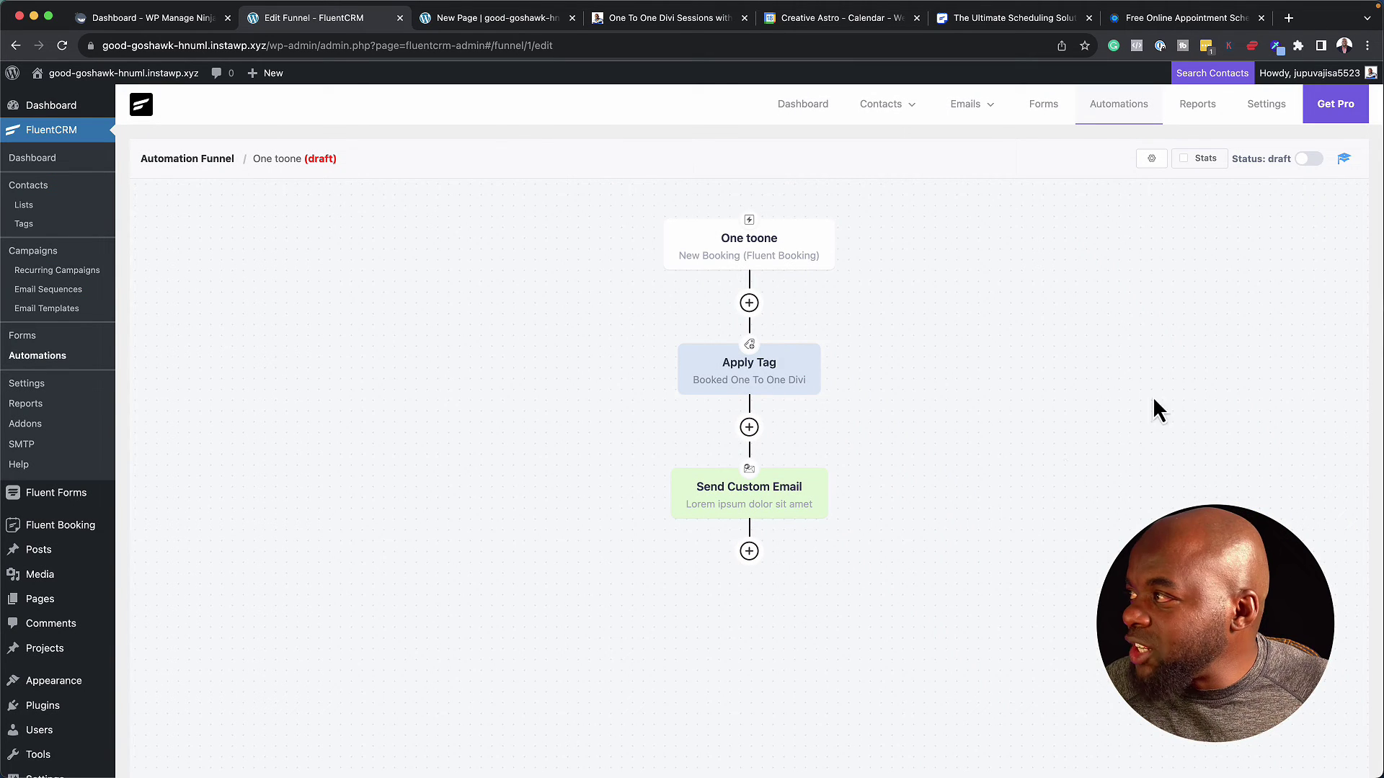
{"action": "left_click", "coordinate": [1315, 159]}
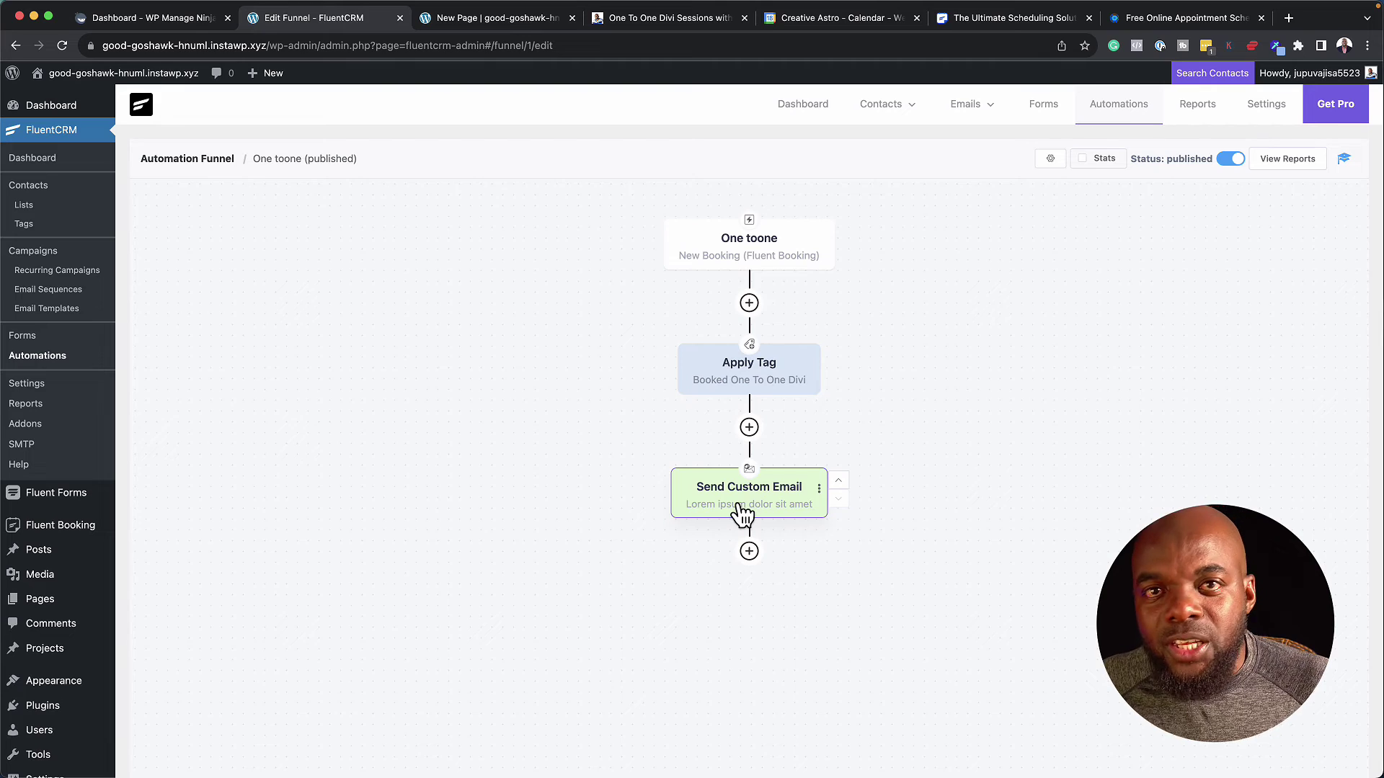
Insert a Wait X Days/Hours action between Apply Tag and Send Custom Email
{"action": "left_click", "coordinate": [749, 427]}
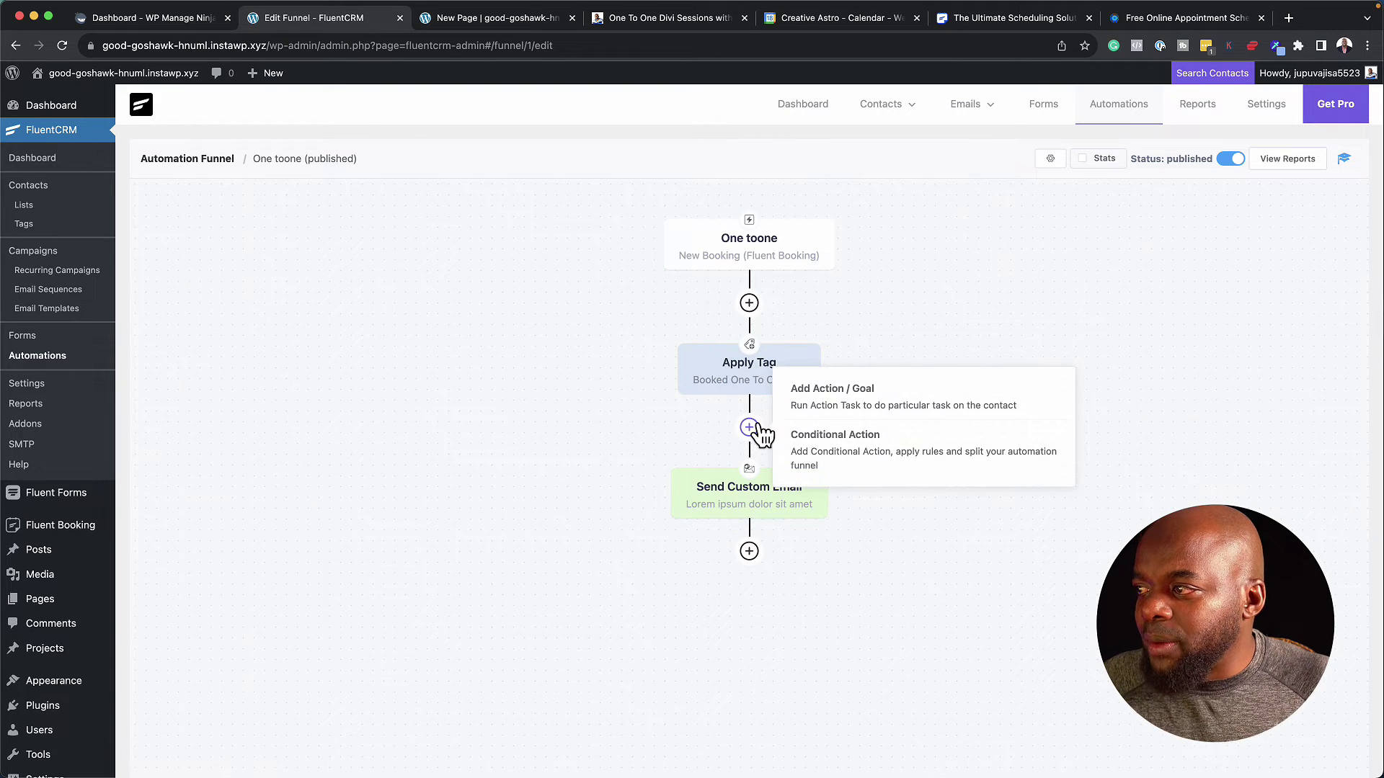
{"action": "left_click", "coordinate": [813, 405]}
{"action": "left_click", "coordinate": [833, 292]}
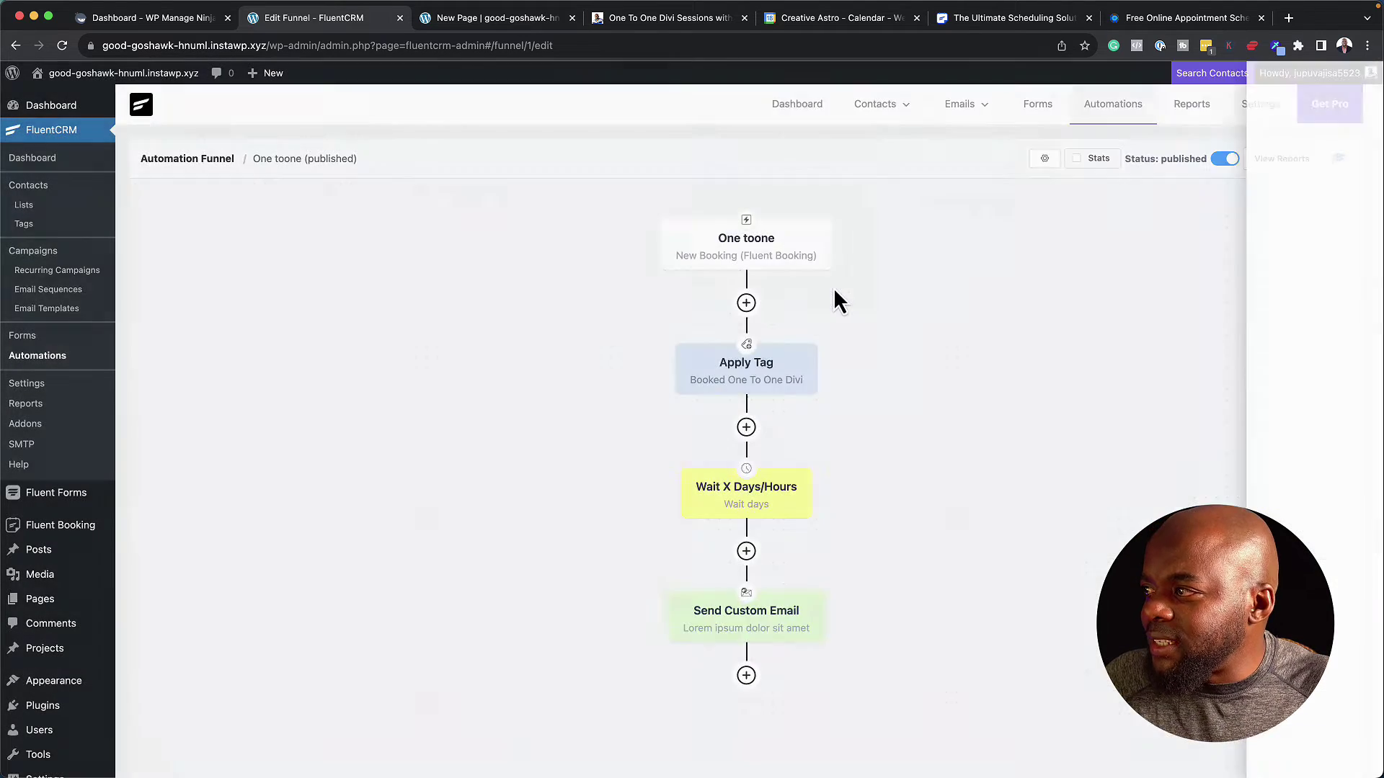